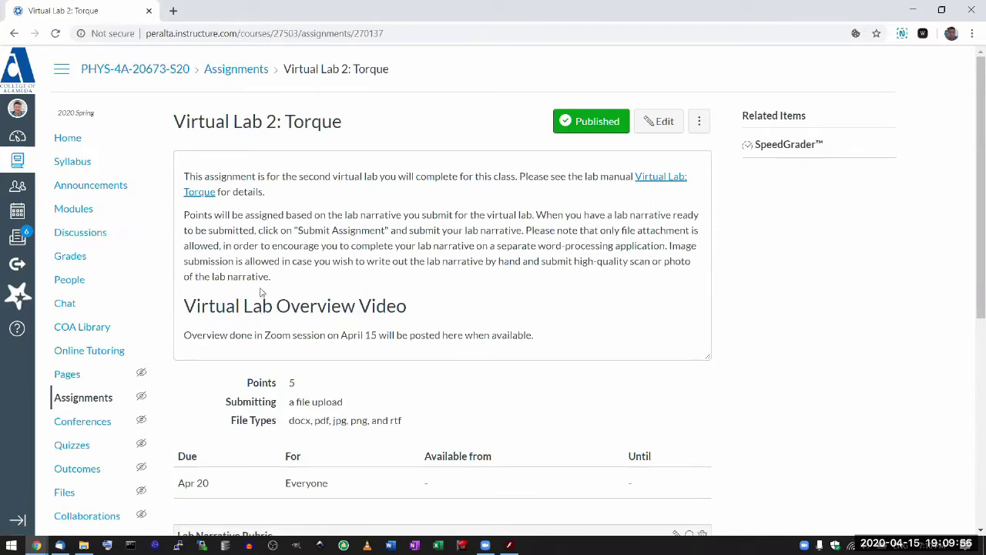
Open the Virtual Lab: Torque manual linked in the assignment and look over its title, introduction and summary tables.
click(194, 193)
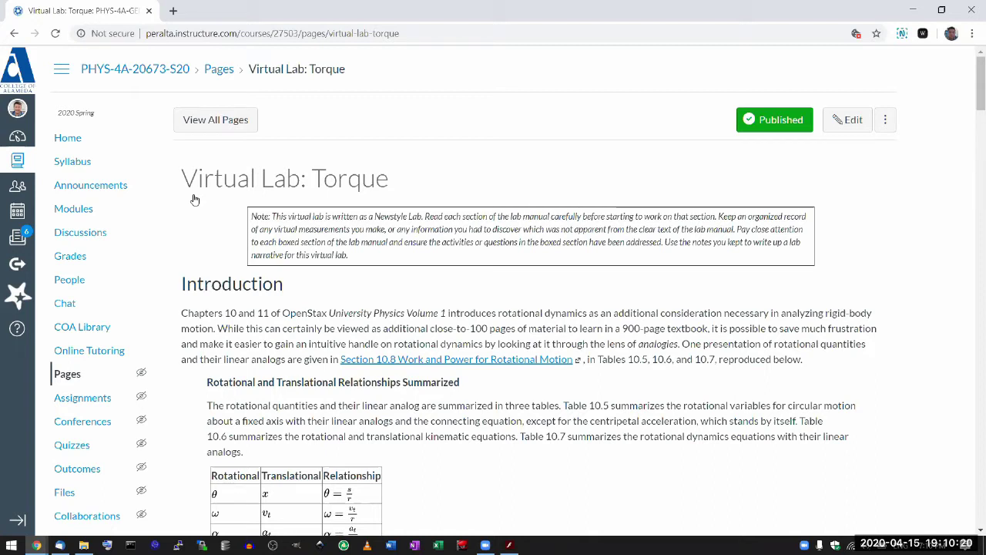
scroll(274, 307, down, 2)
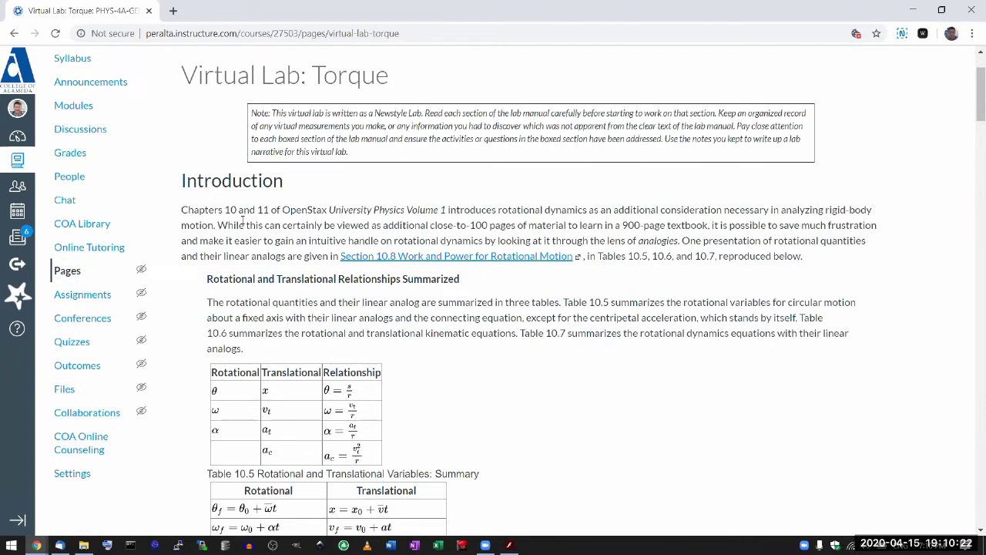
shift+click(401, 344)
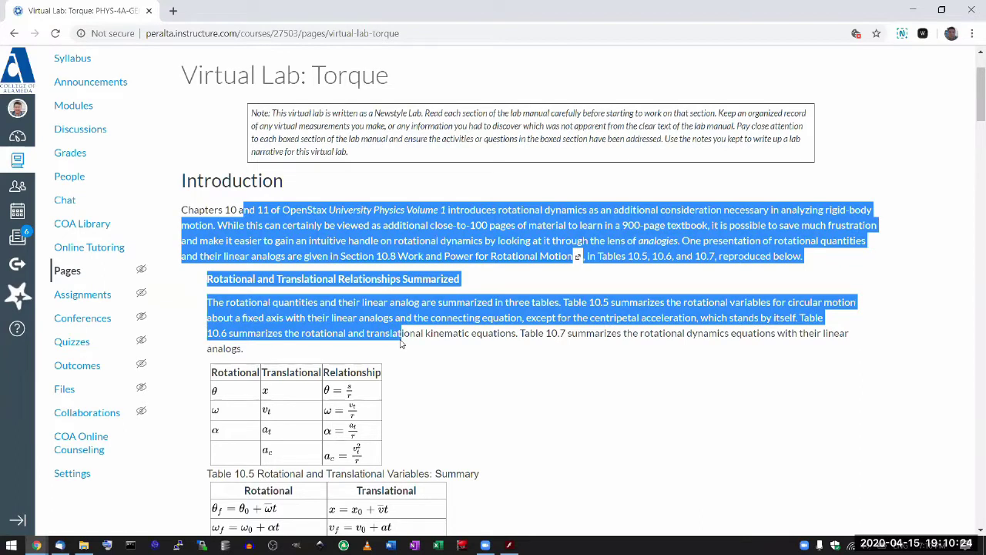
click(401, 344)
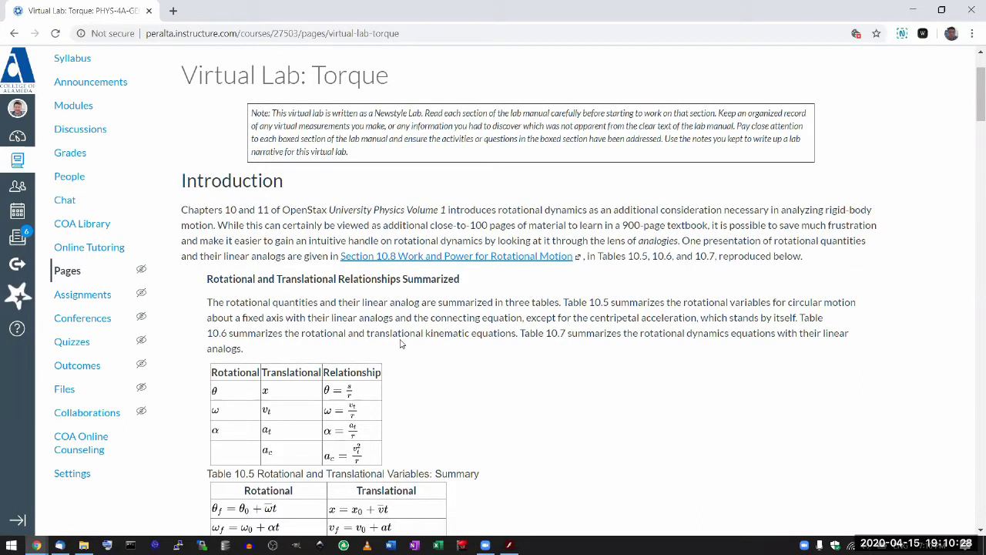
scroll(401, 344, down, 3)
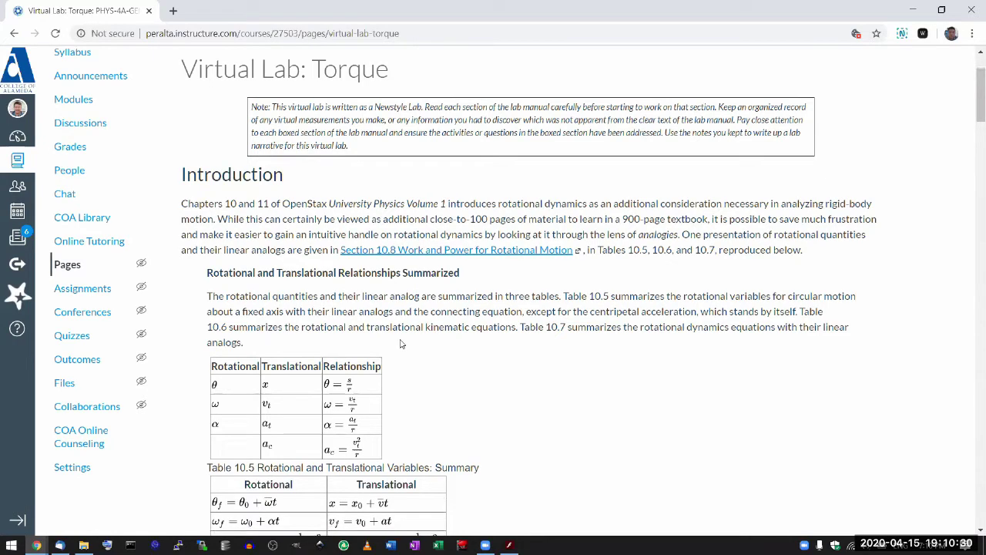
scroll(400, 345, down, 3)
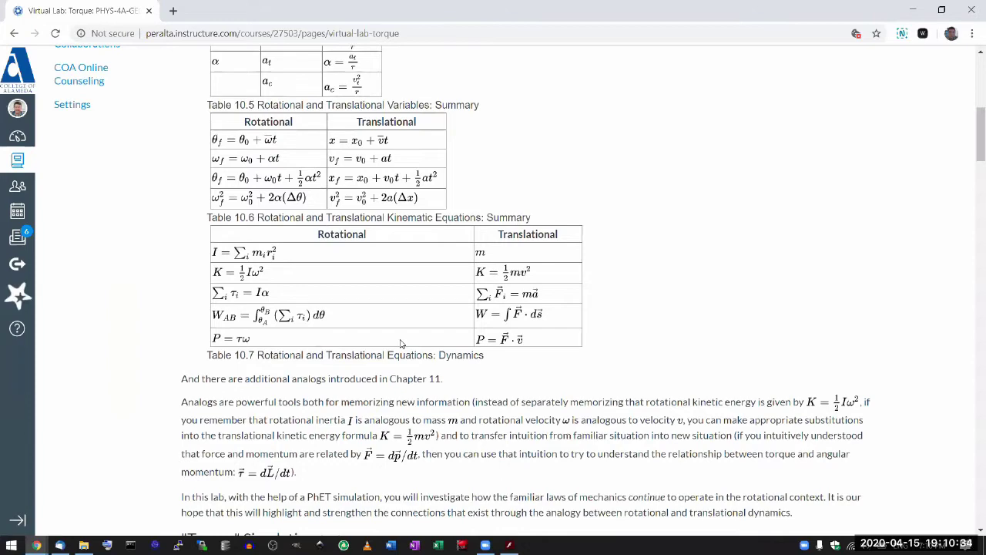
scroll(401, 345, up, 5)
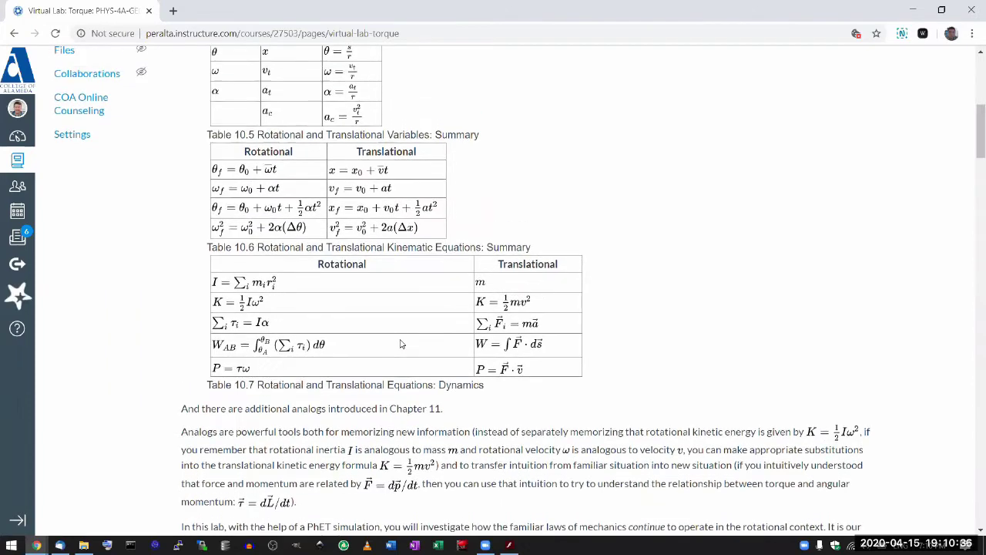
scroll(400, 345, up, 2)
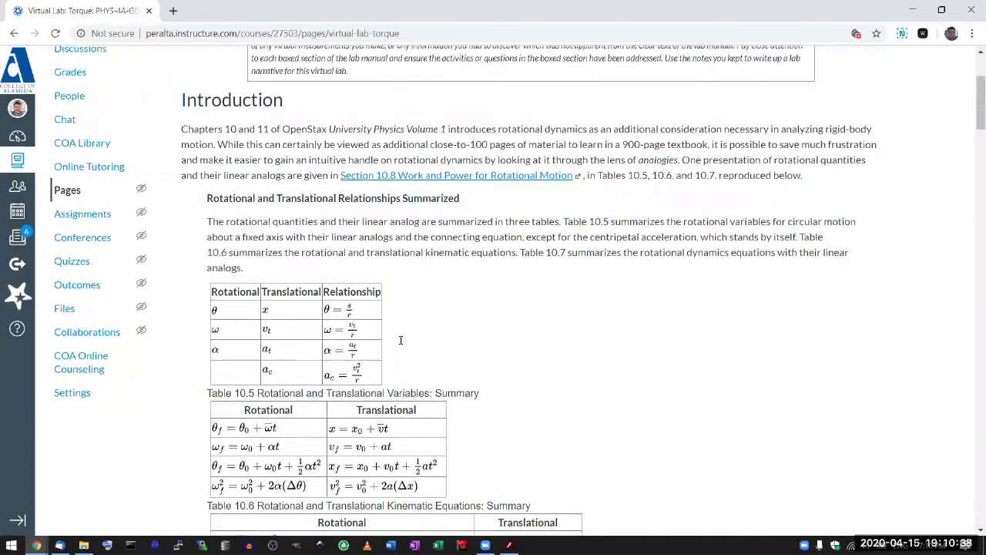
drag(182, 89, 386, 95)
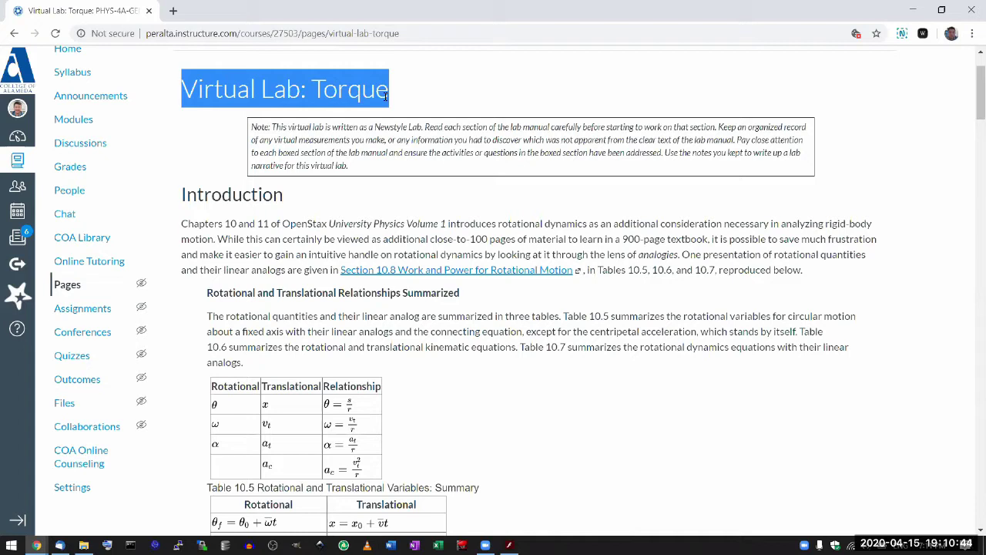
click(385, 95)
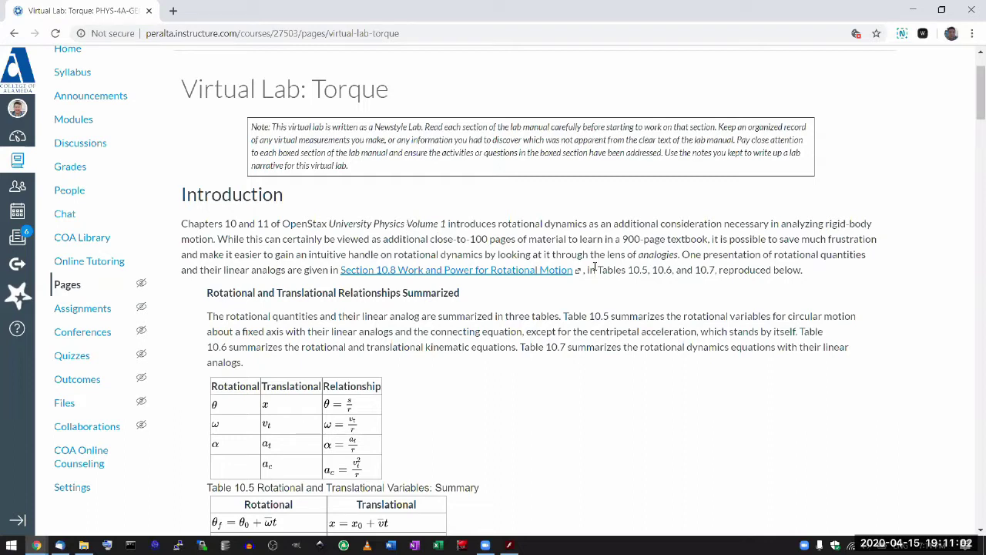
Review the tables of rotational and translational relationships and the paragraph on using analogs, including the kinetic energy and force-momentum formulas.
scroll(512, 379, down, 2)
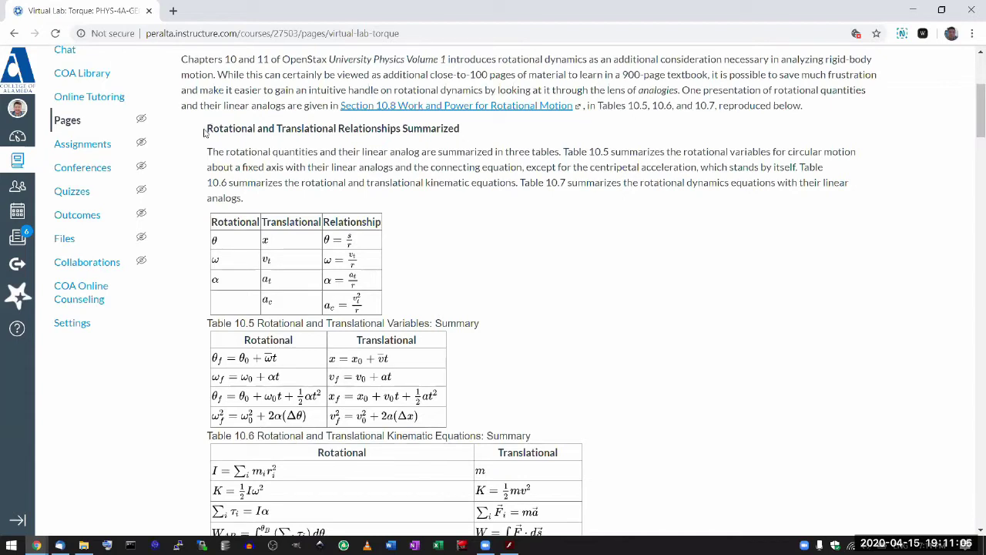
drag(206, 131, 331, 131)
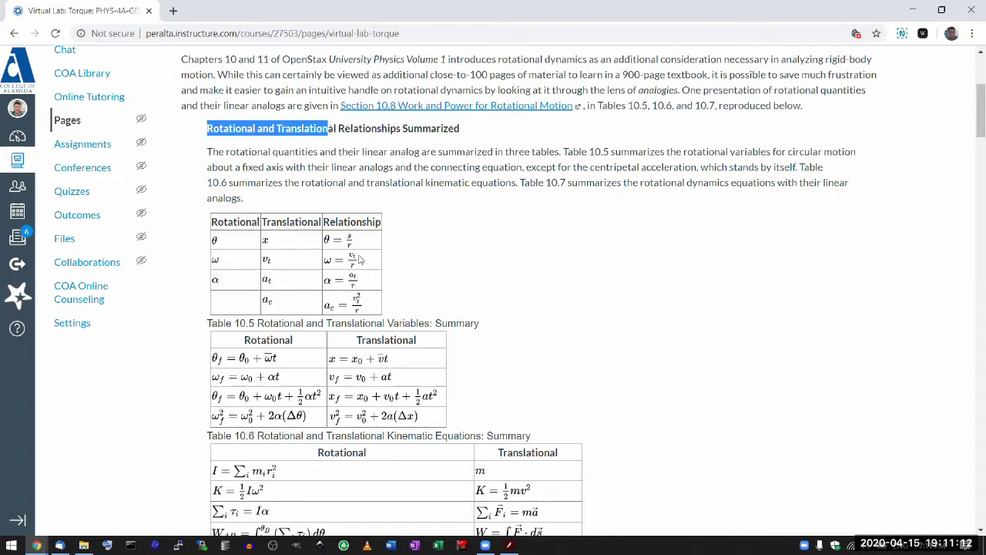
scroll(359, 260, down, 2)
scroll(359, 260, down, 1)
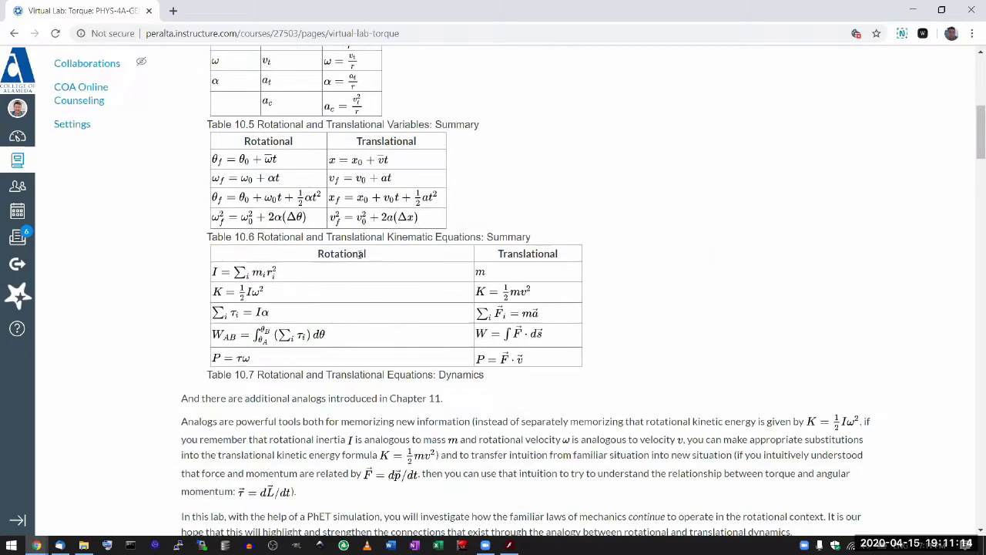
drag(283, 297, 219, 299)
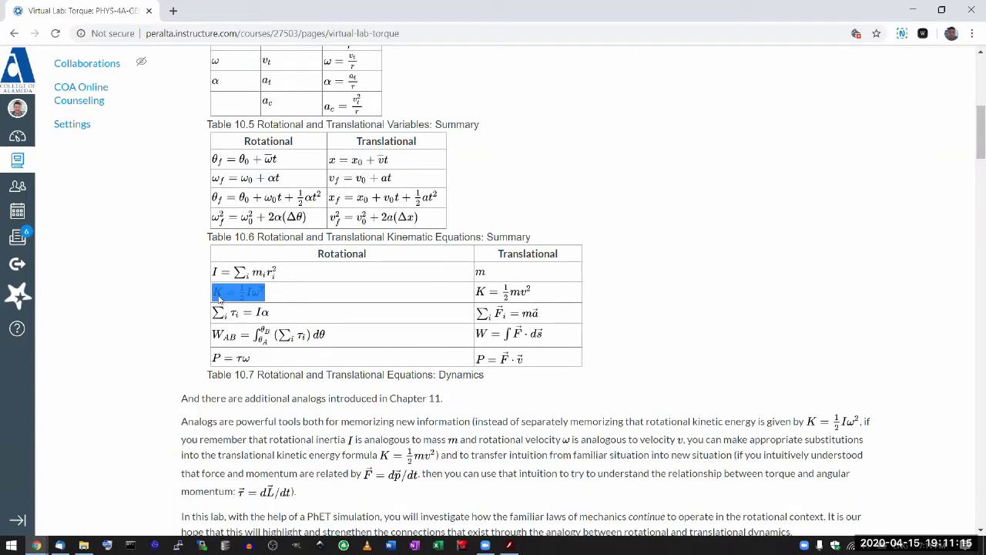
click(279, 297)
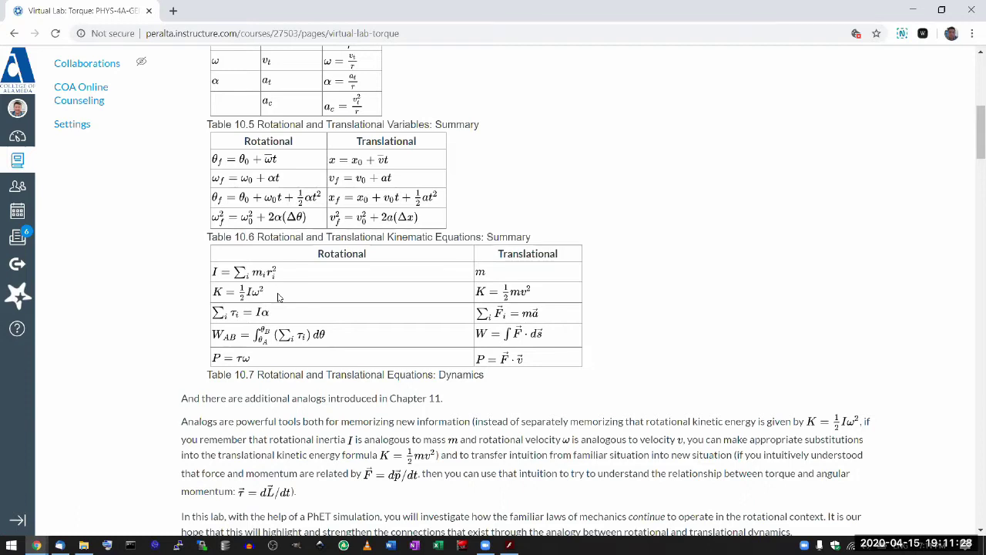
scroll(279, 297, down, 2)
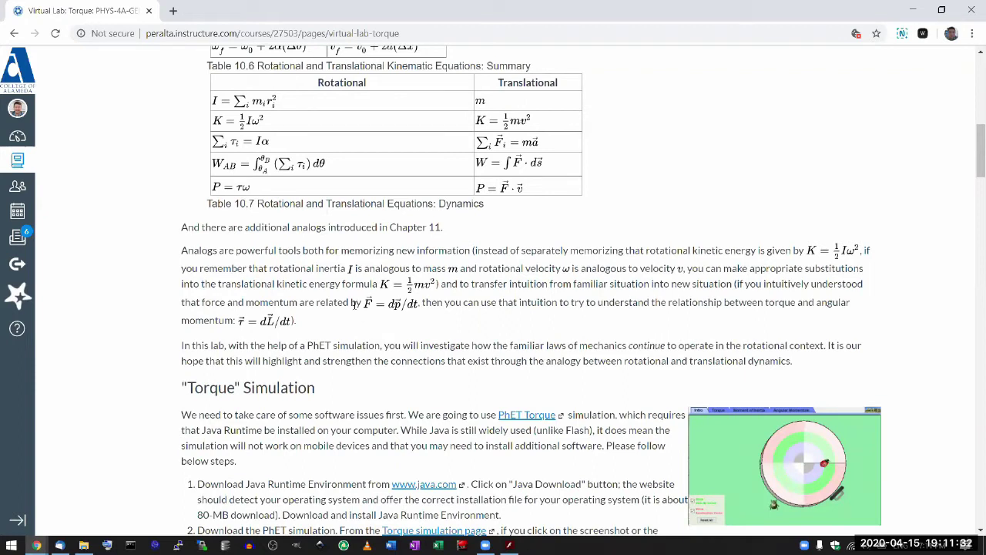
drag(355, 304, 375, 307)
mouse_move(374, 308)
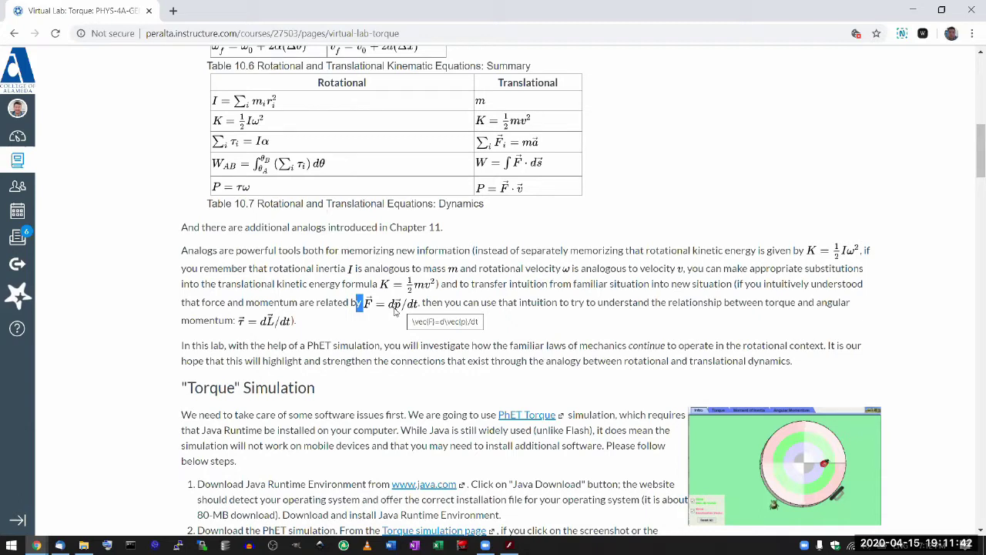
click(426, 305)
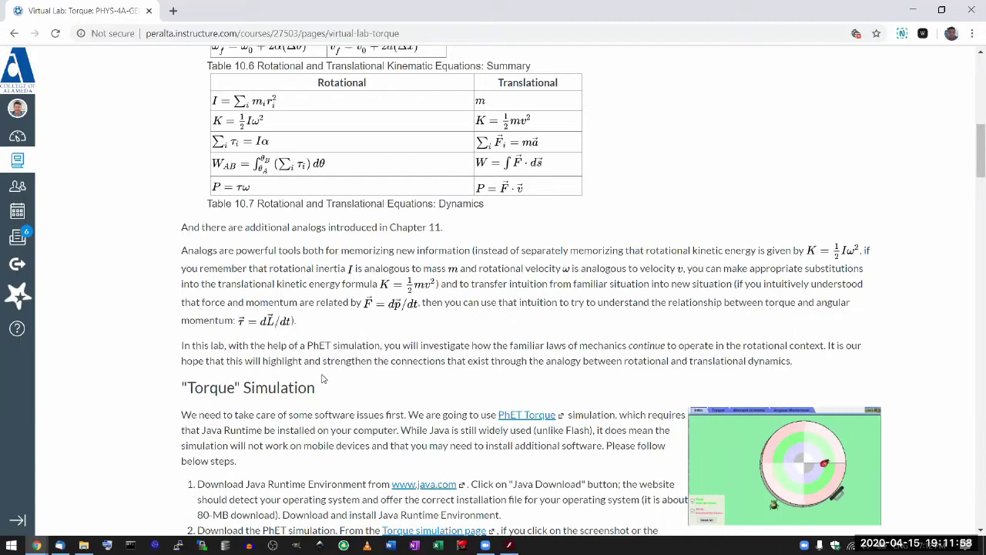
Skim from the "Torque" Simulation setup instructions through the simulation screenshots to the Measurements and Investigations section.
scroll(323, 378, down, 1)
drag(209, 340, 321, 336)
scroll(320, 335, down, 3)
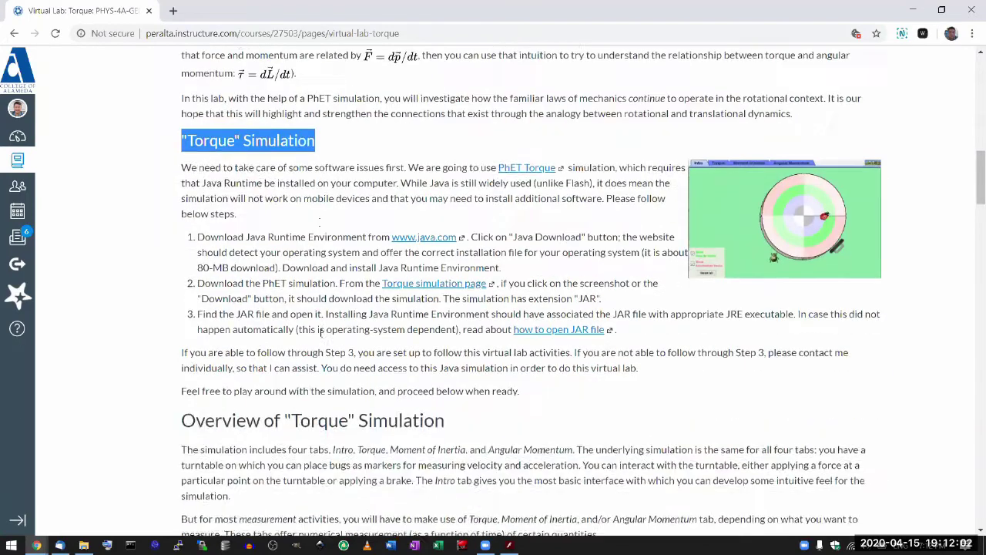
scroll(320, 332, down, 12)
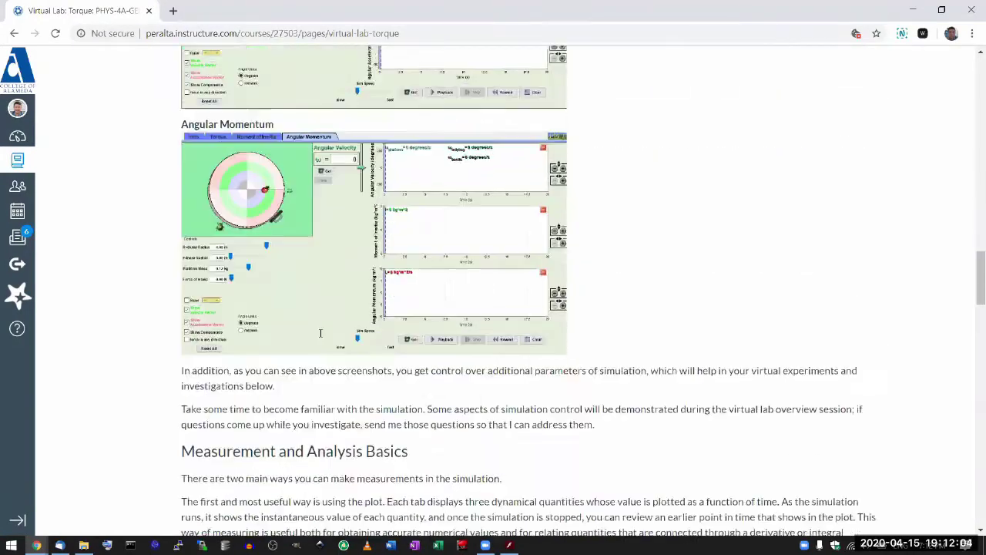
scroll(320, 333, down, 8)
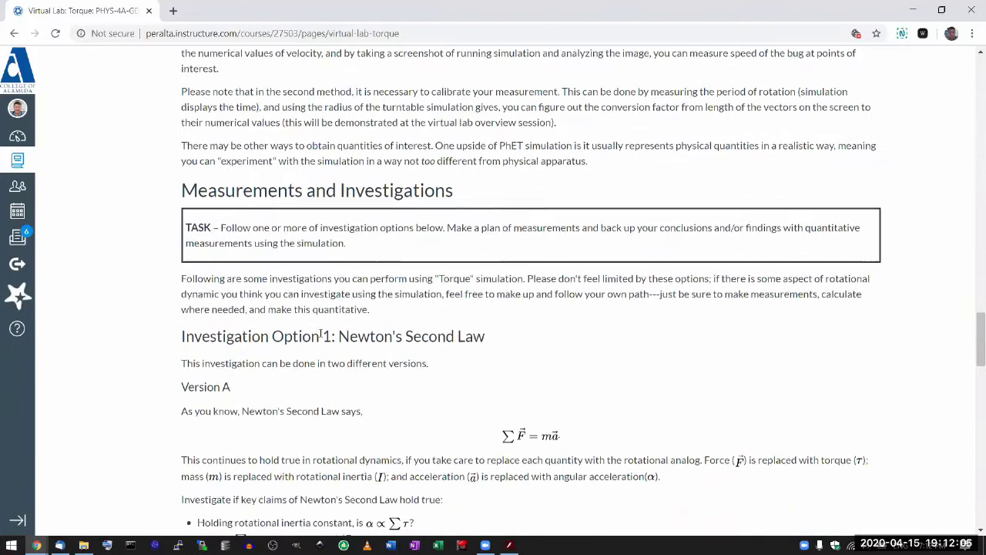
scroll(320, 333, down, 1)
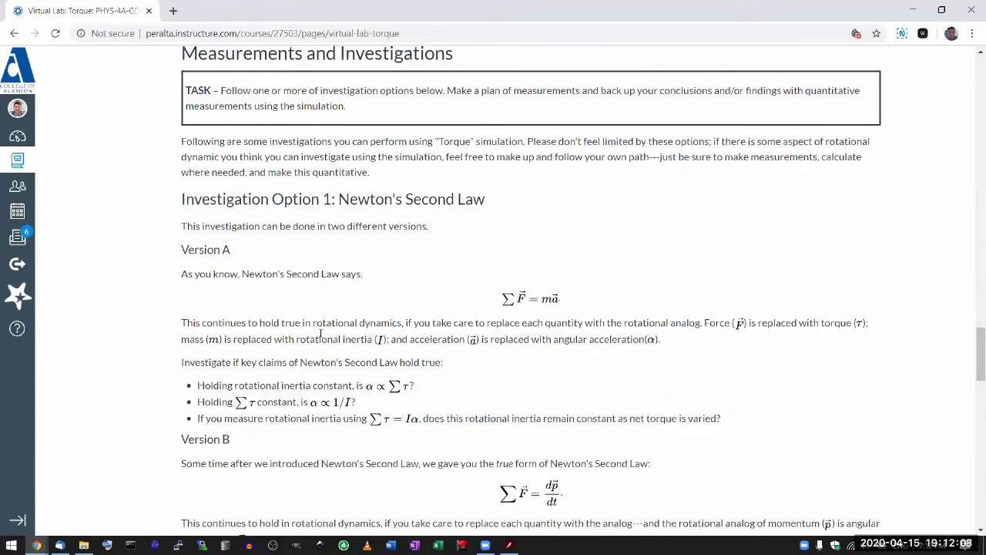
scroll(321, 333, down, 1)
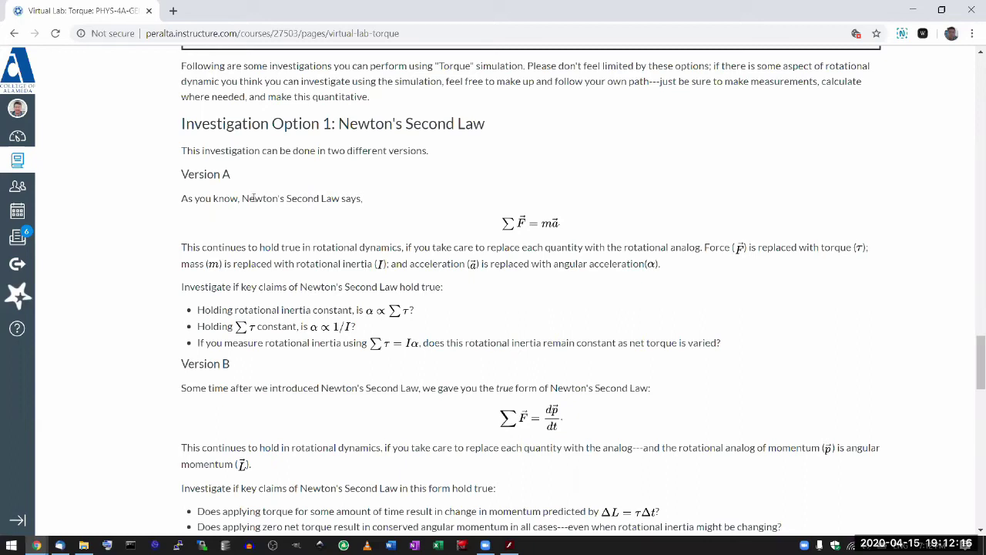
Read Investigation Option 1 on Newton's Second Law, highlighting the law's introduction and the rotational inertia question in Version A.
drag(242, 198, 364, 191)
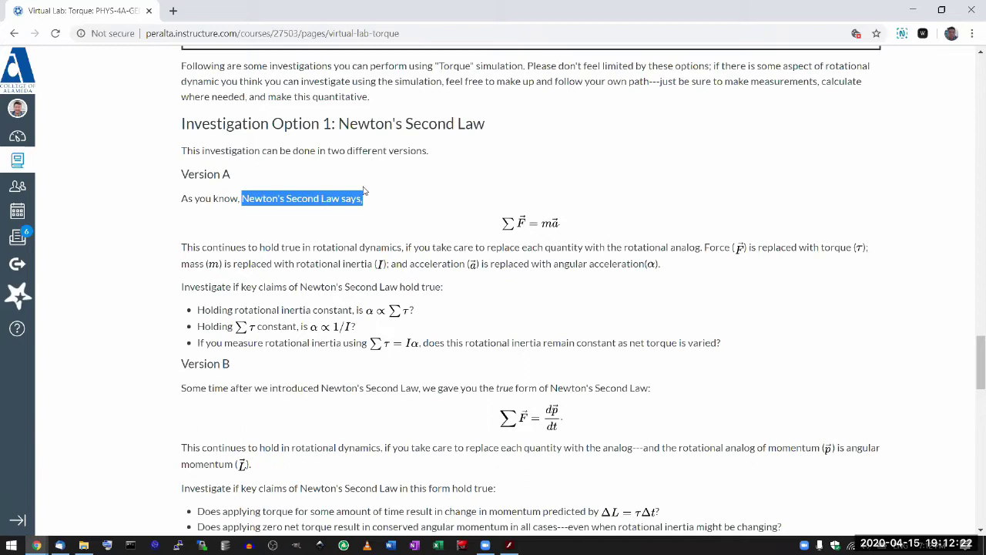
scroll(364, 191, down, 2)
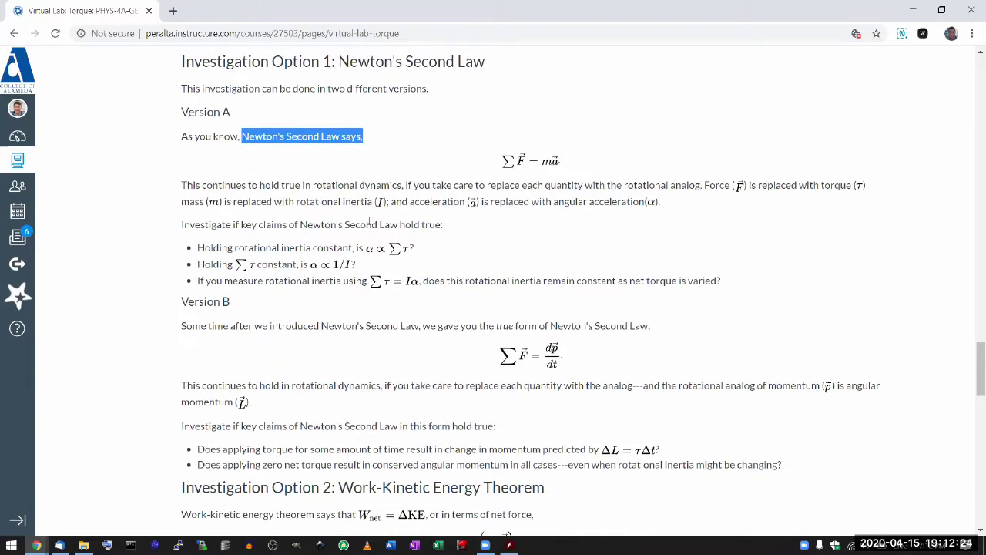
mouse_move(357, 280)
mouse_down()
mouse_move(419, 282)
mouse_move(353, 282)
mouse_up()
click(435, 281)
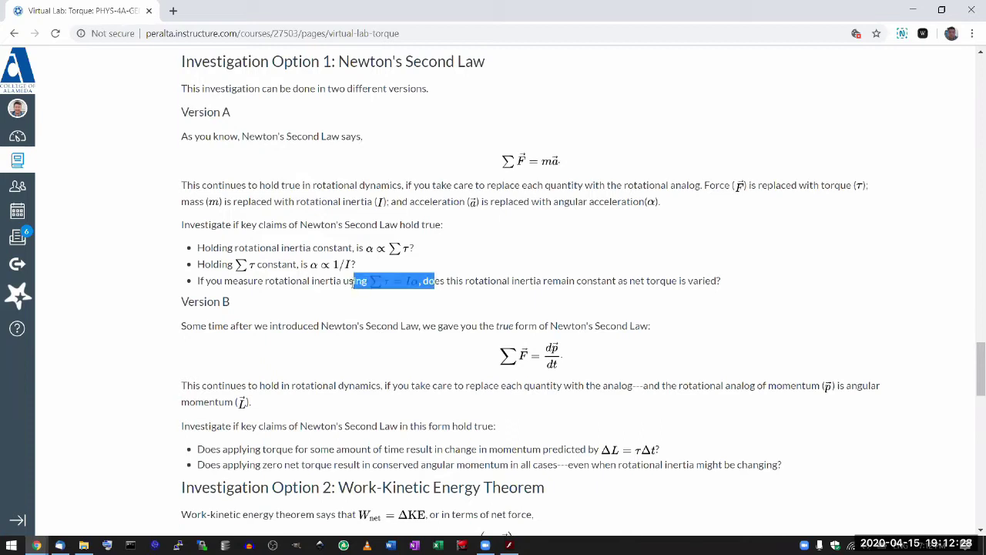
click(355, 282)
scroll(369, 347, down, 2)
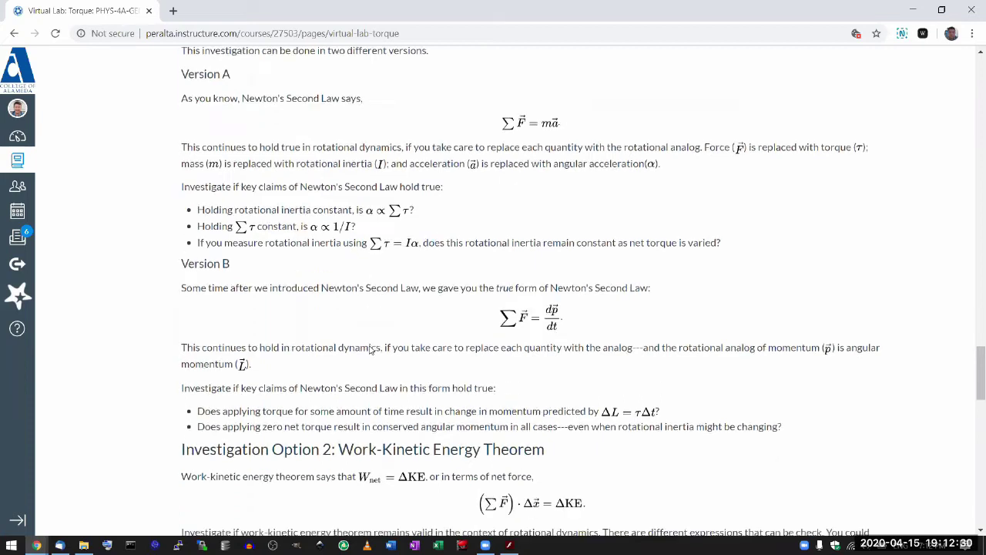
Read Investigation Option 2 on the Work-Kinetic Energy Theorem, including its rotational analog and net work expressions.
scroll(370, 347, down, 3)
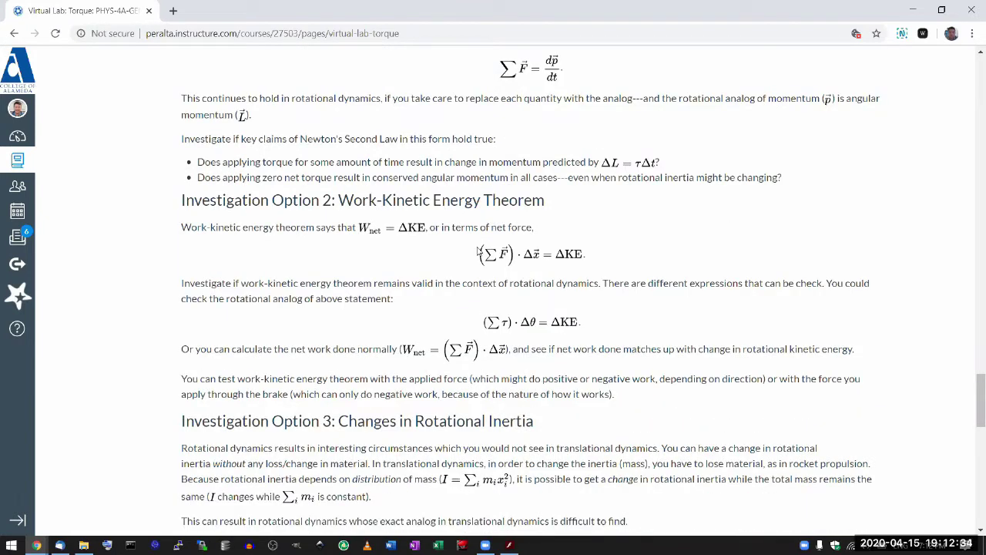
scroll(463, 301, down, 1)
scroll(463, 301, down, 1)
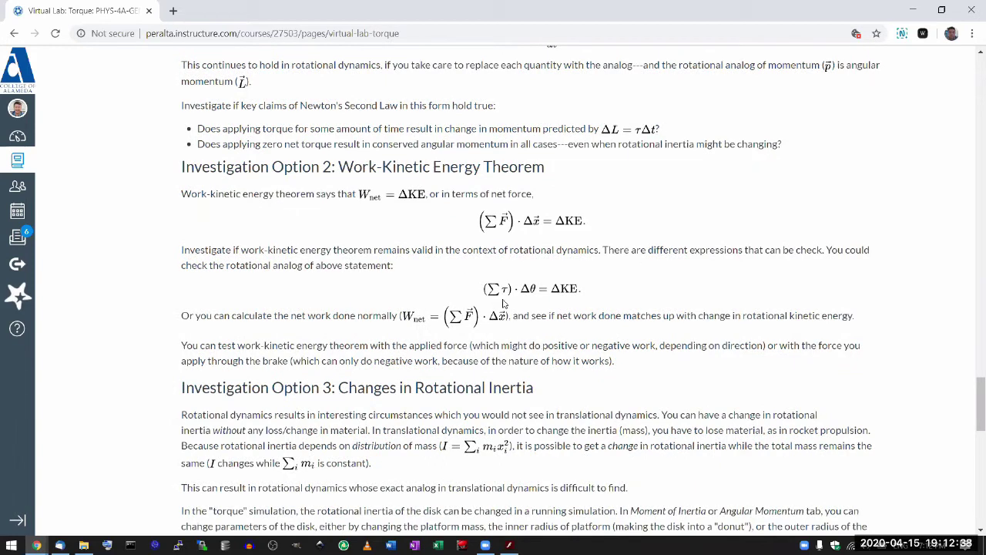
scroll(504, 304, down, 3)
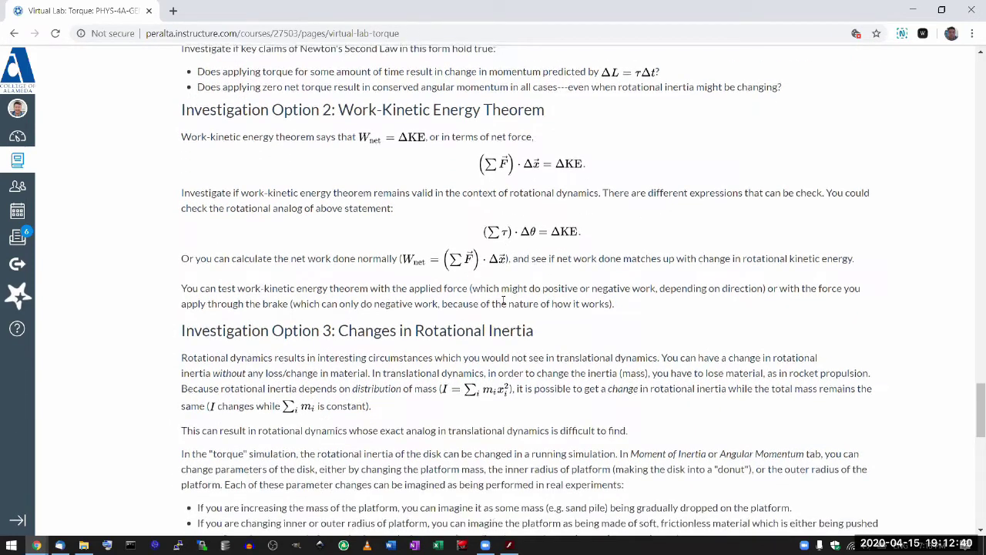
Read Investigation Option 3 on changes in rotational inertia, including the quantities to measure, down to the Lab Narrative section.
drag(272, 195, 352, 253)
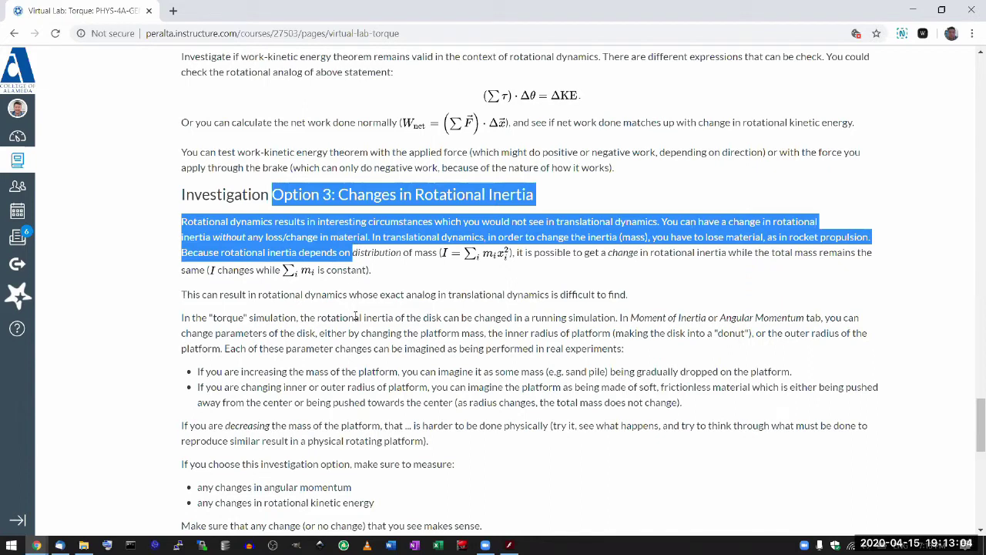
scroll(357, 317, down, 2)
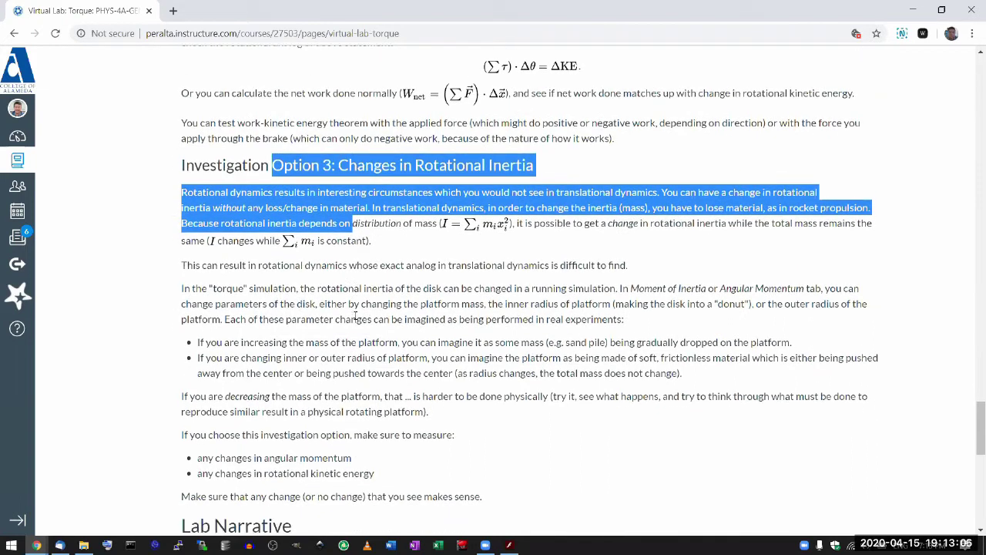
scroll(356, 316, down, 1)
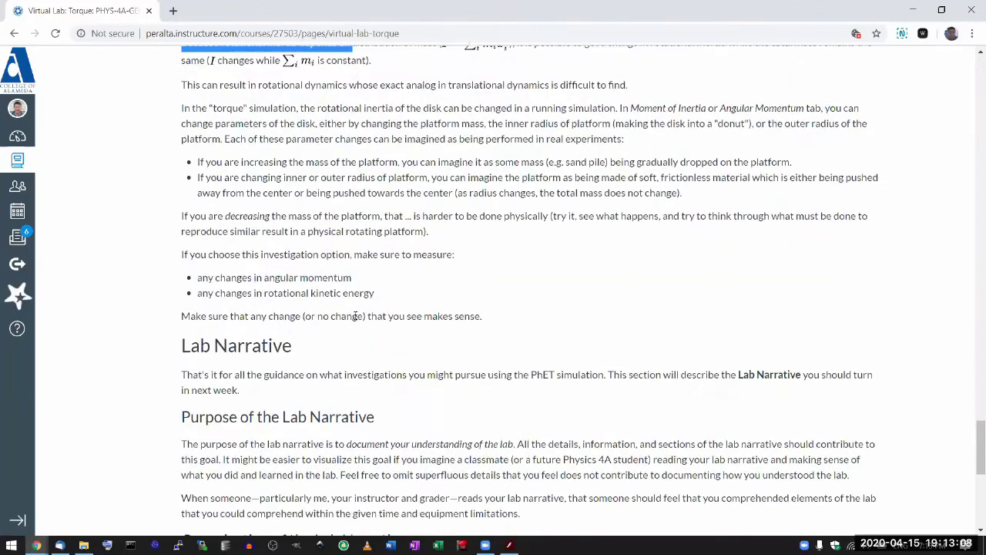
scroll(356, 316, down, 1)
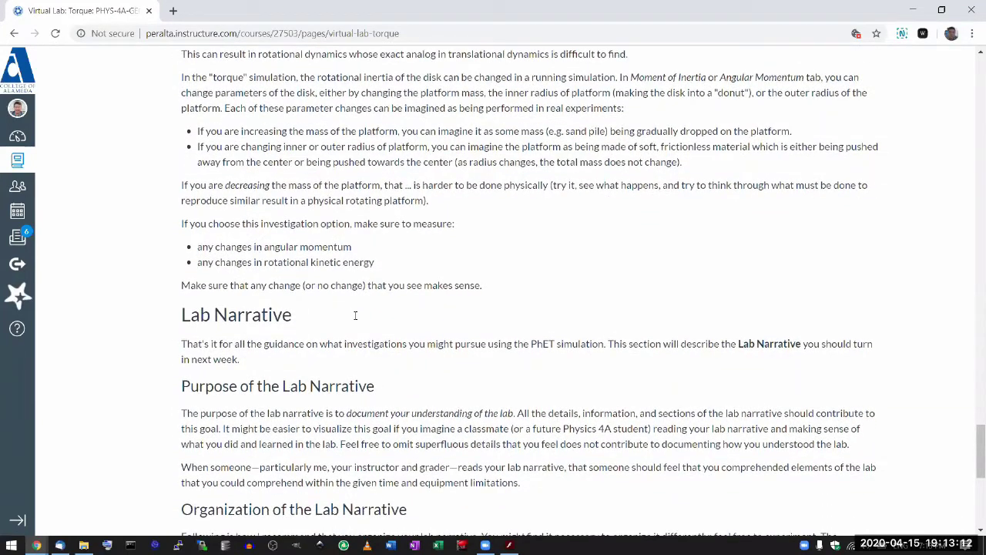
scroll(356, 319, down, 1)
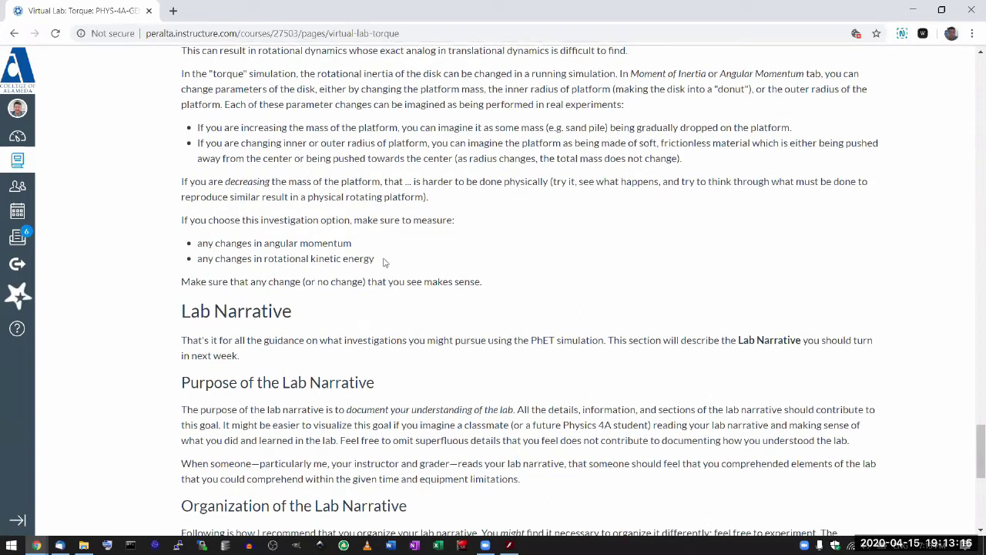
Read the Lab Narrative section, covering the narrative's purpose, organization and length.
scroll(385, 263, down, 1)
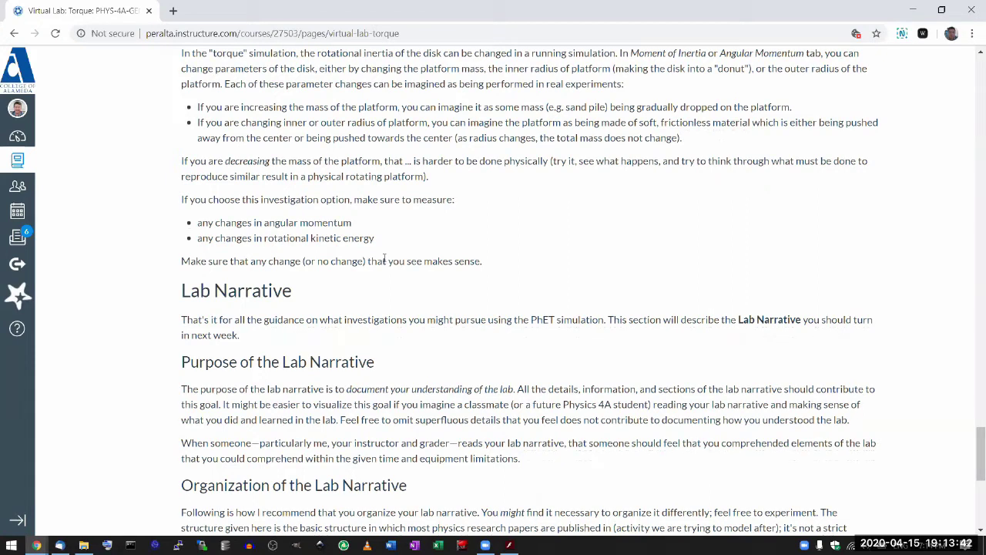
scroll(384, 259, down, 3)
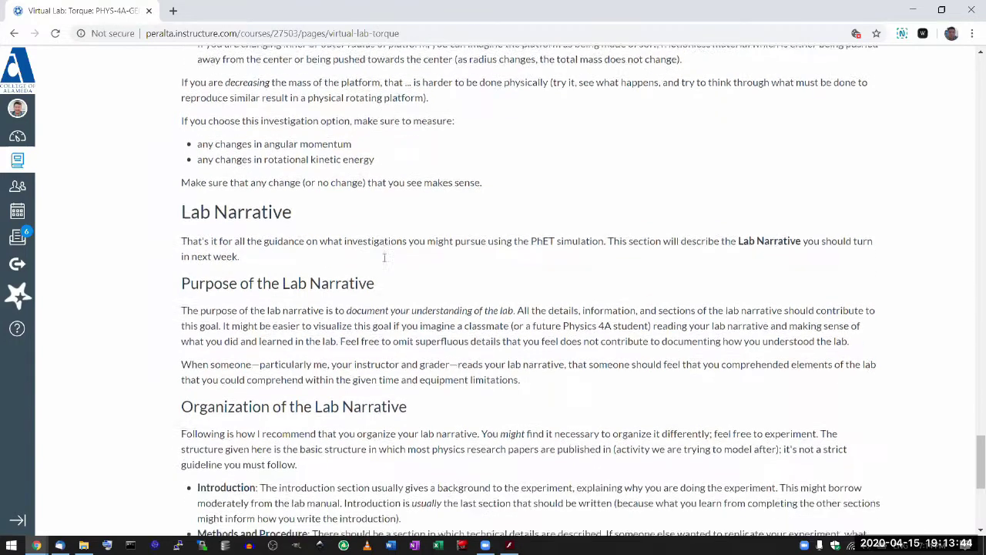
scroll(384, 259, down, 2)
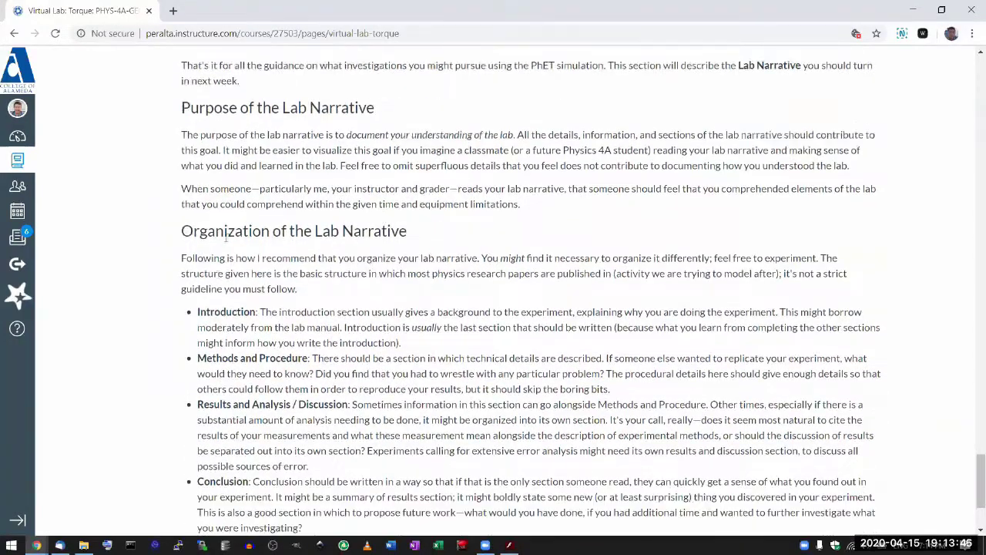
drag(198, 233, 311, 418)
click(311, 418)
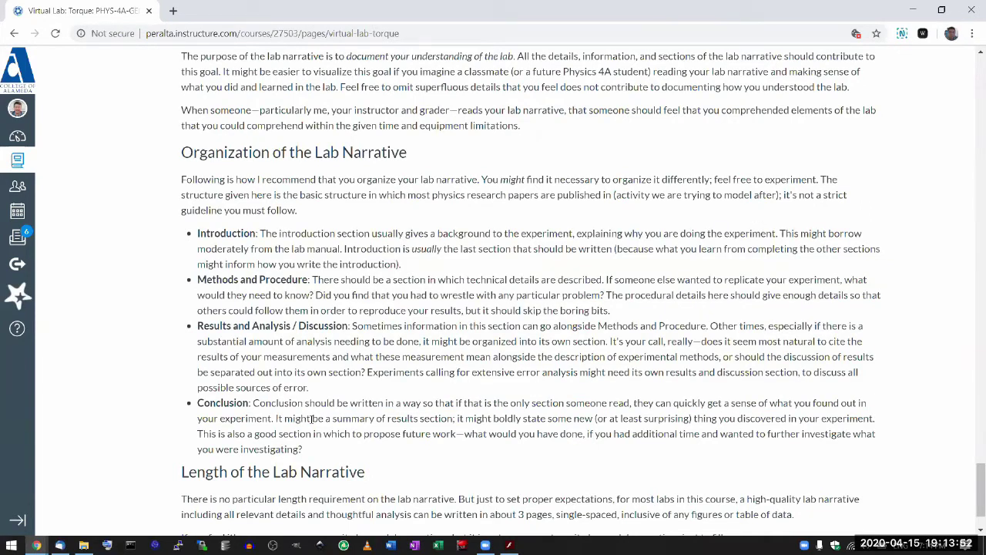
scroll(311, 419, down, 1)
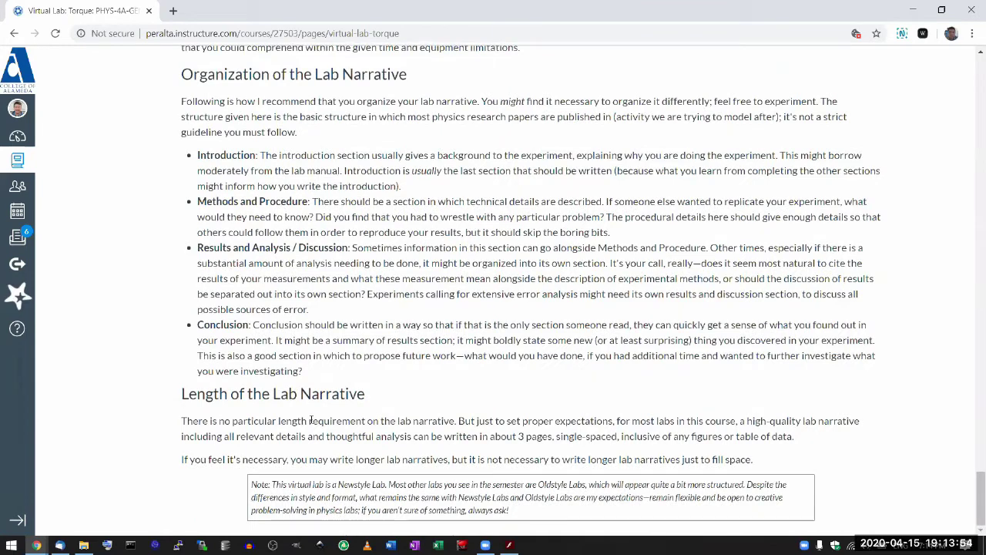
Return to the manual's "Torque" Simulation section, enlarge the page and open the PhET Torque simulation page.
scroll(375, 242, up, 3)
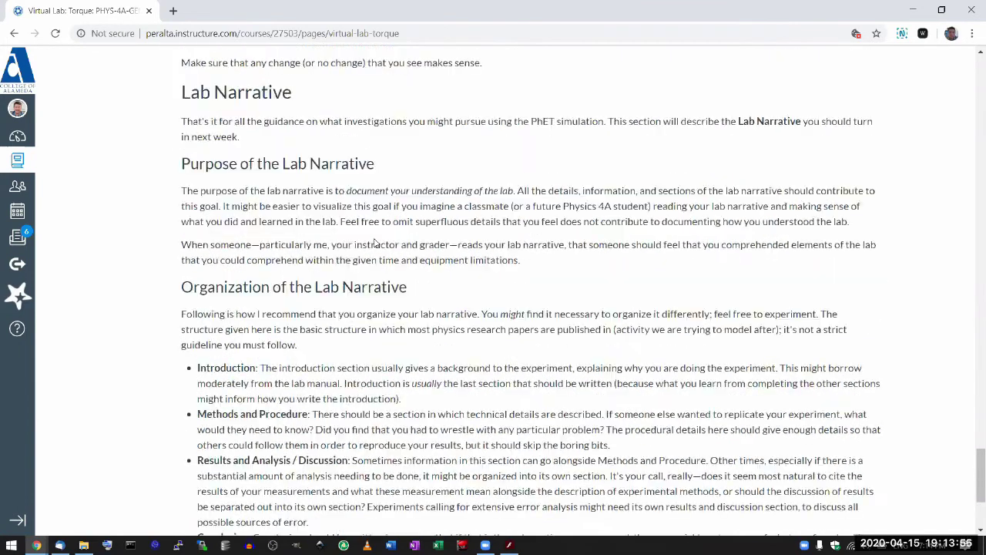
scroll(375, 242, up, 20)
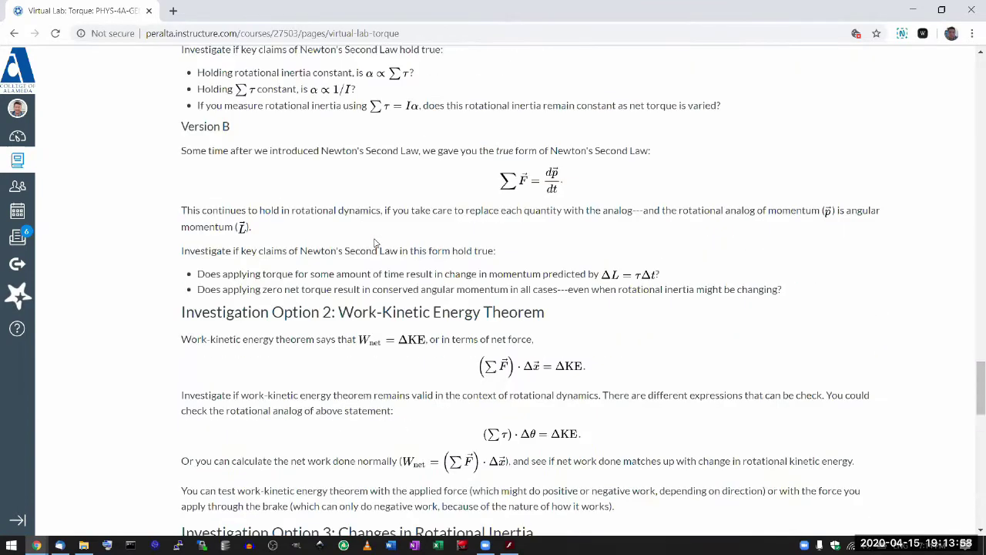
scroll(375, 244, up, 15)
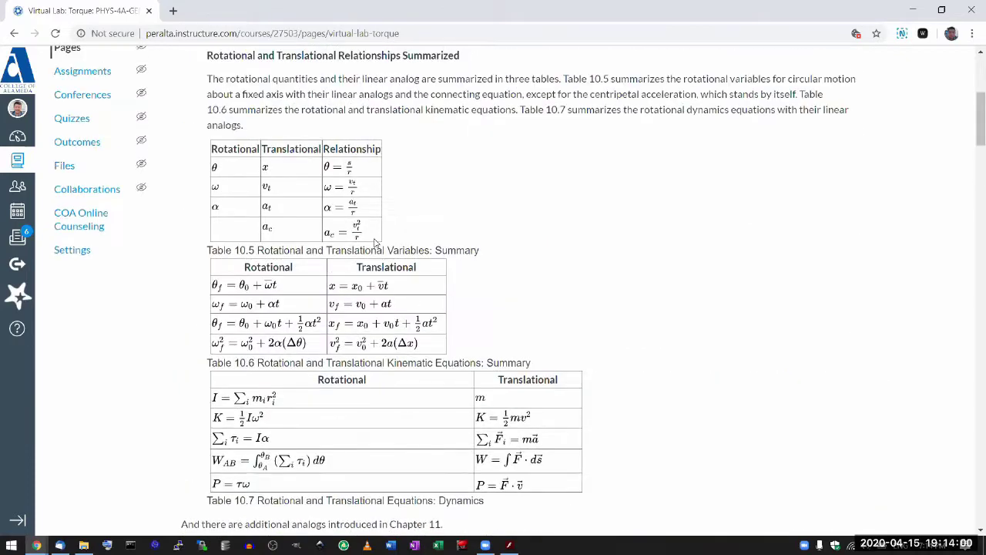
scroll(375, 244, up, 2)
scroll(376, 243, down, 10)
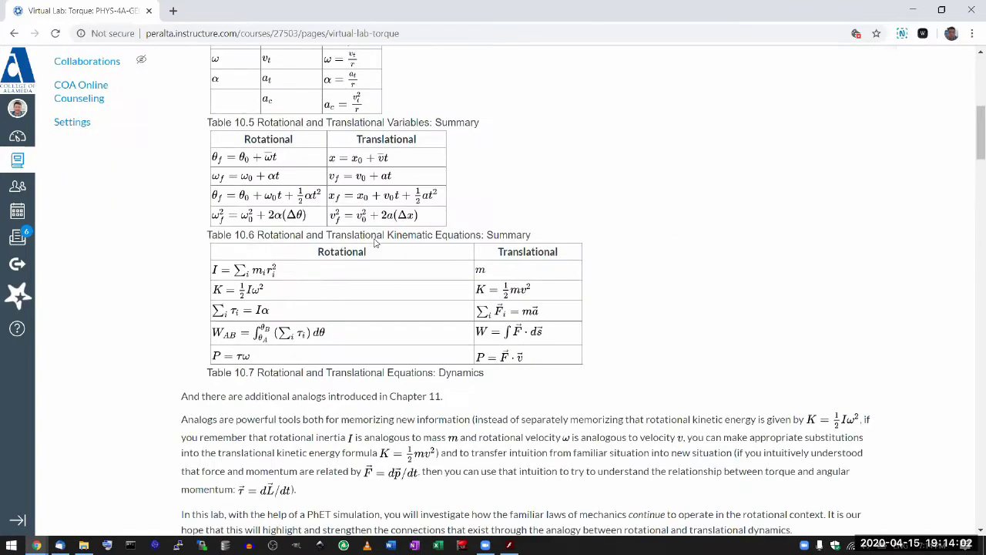
scroll(375, 237, down, 4)
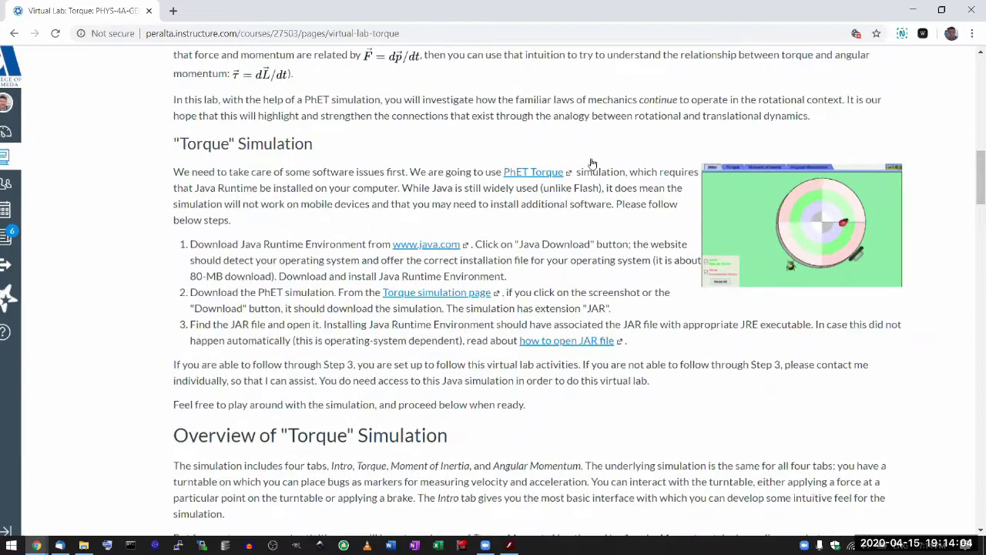
key(ctrl+plus)
key(ctrl+plus)
click(592, 162)
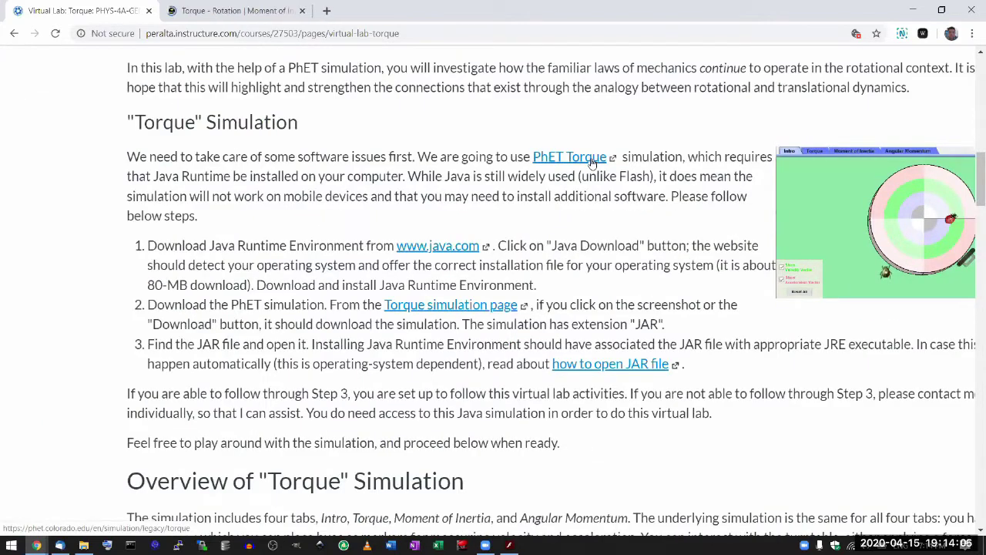
click(243, 10)
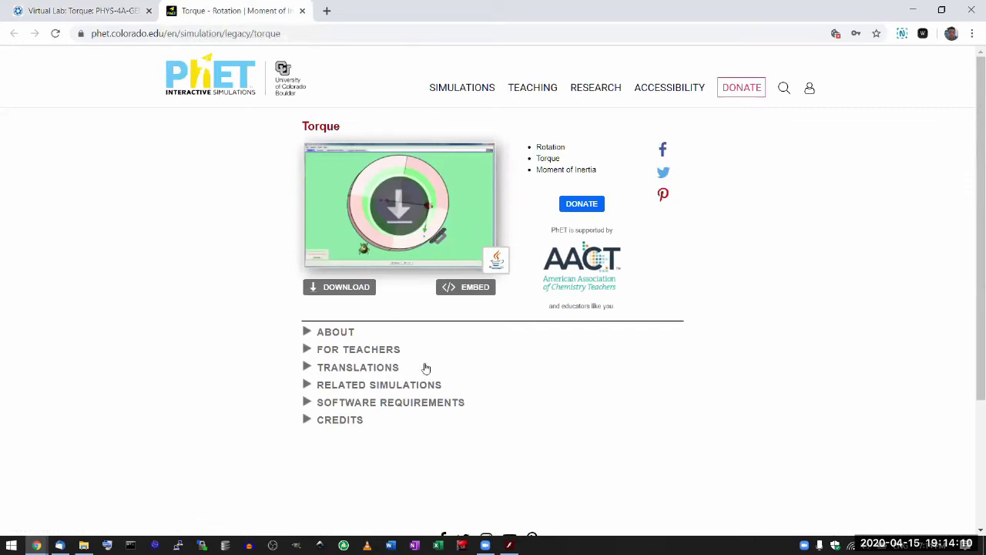
Examine the Torque simulation page at a larger size and highlight "Java Runtime Environment" in the manual's first setup step.
scroll(426, 367, down, 1)
scroll(426, 367, up, 1)
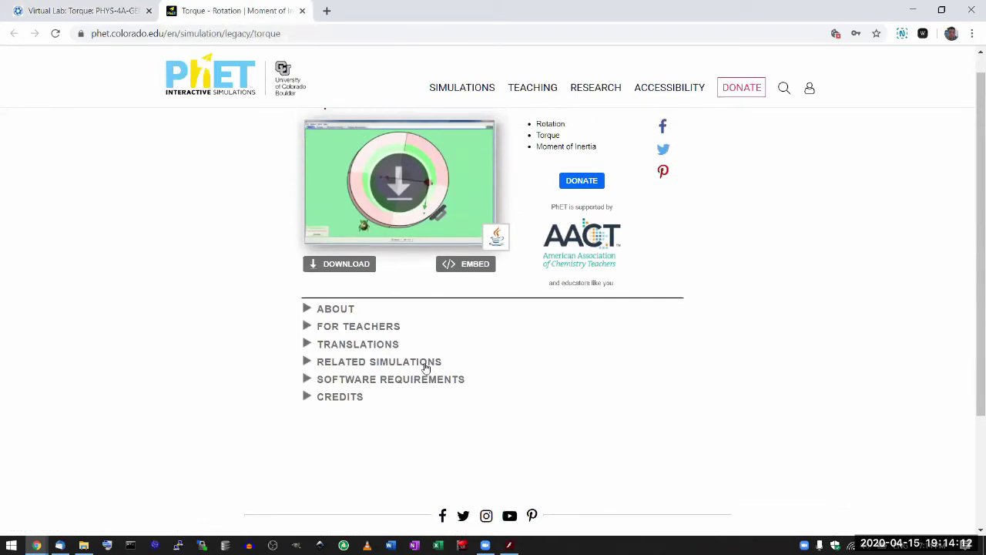
ctrl+scroll(426, 367, up, 4)
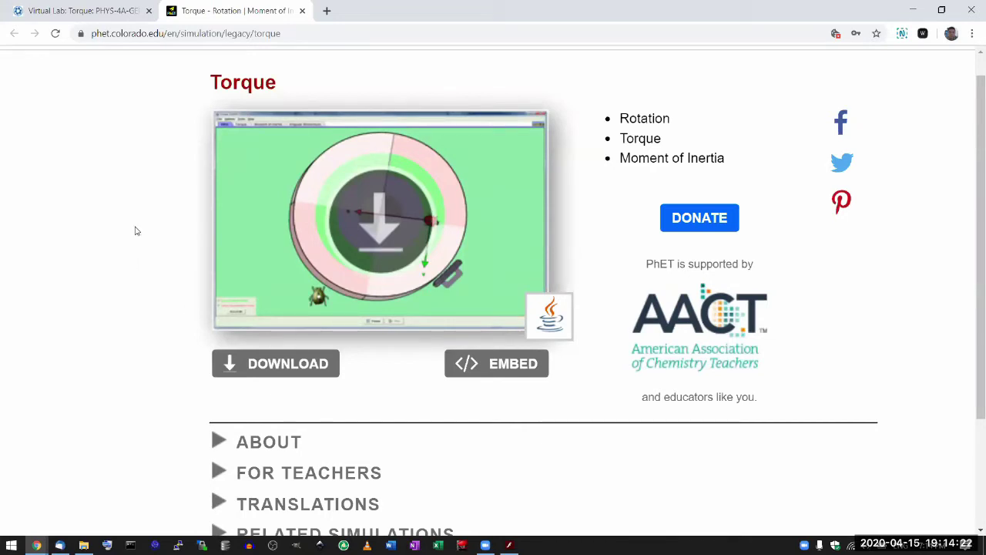
click(117, 14)
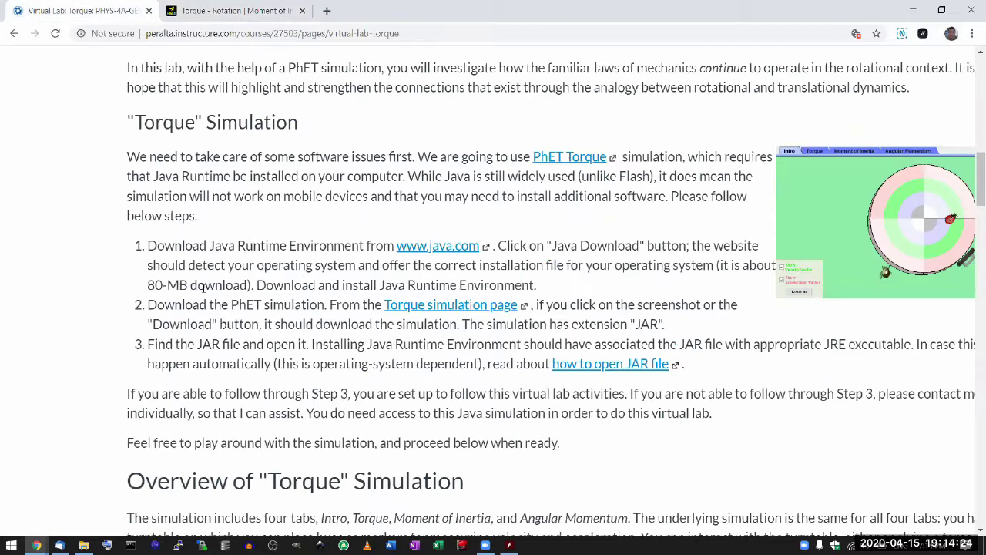
drag(209, 245, 365, 248)
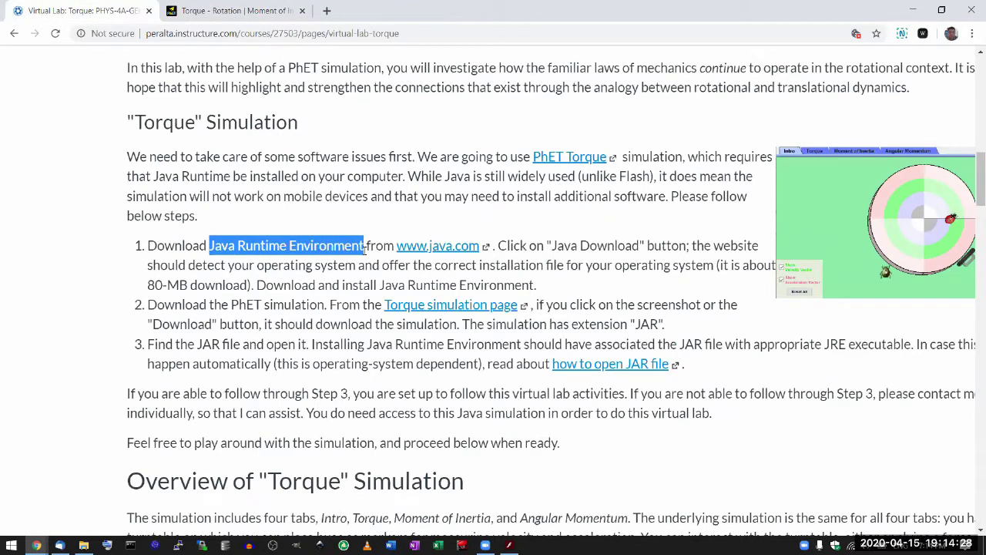
Start downloading the Torque simulation's JAR file from the PhET page and discard the duplicate copy.
click(254, 15)
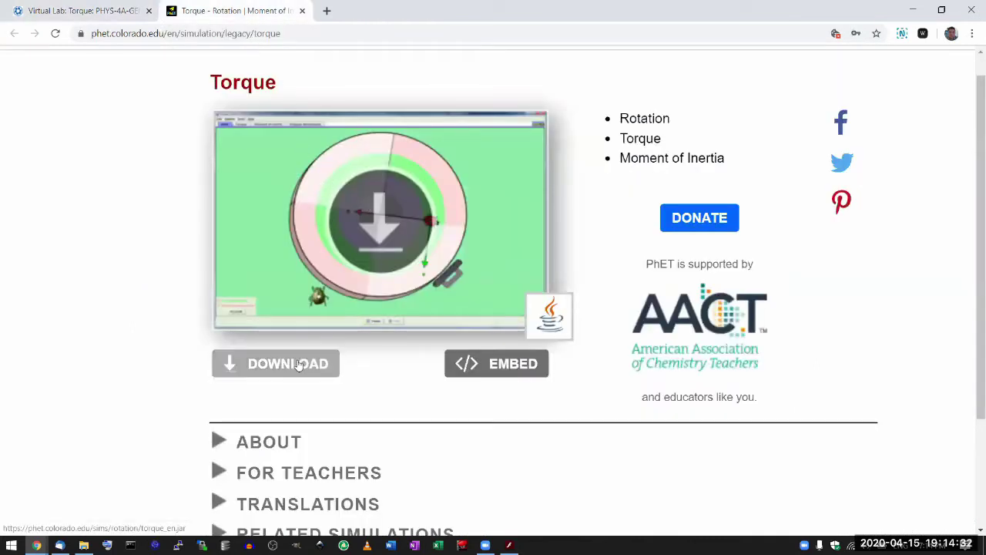
click(400, 216)
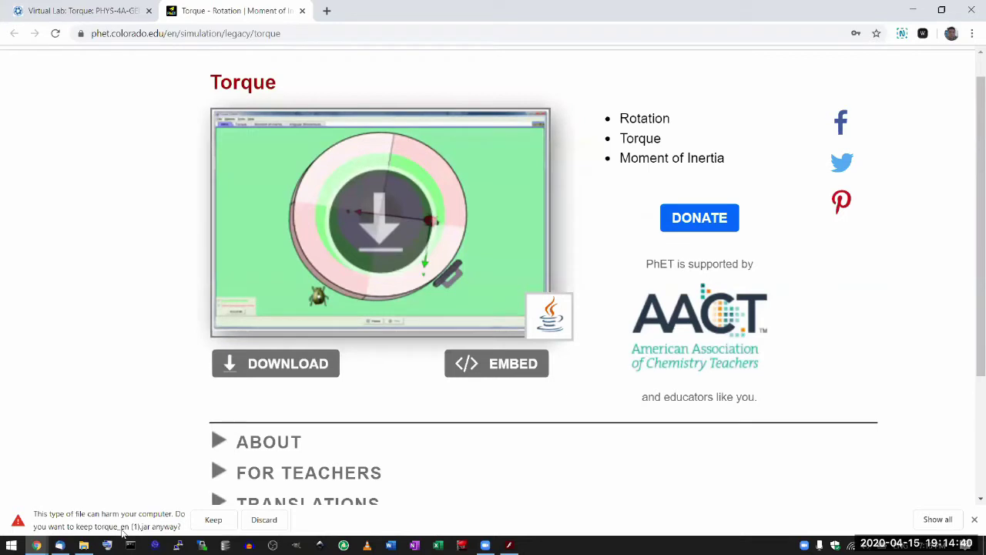
click(266, 520)
Switch to File Explorer, try to open the Torque JAR file from Downloads, and dismiss the app selection dialog.
click(84, 545)
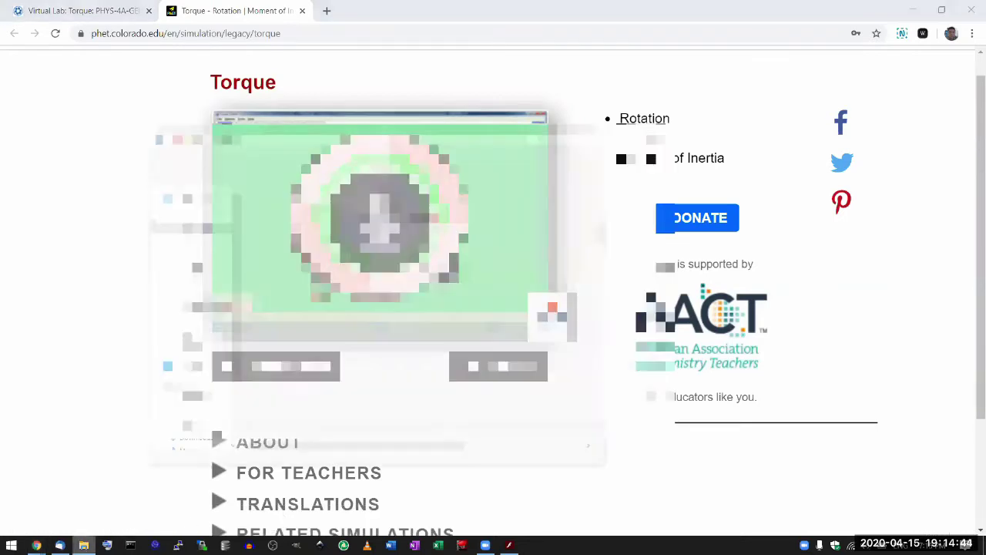
scroll(347, 231, up, 5)
click(346, 218)
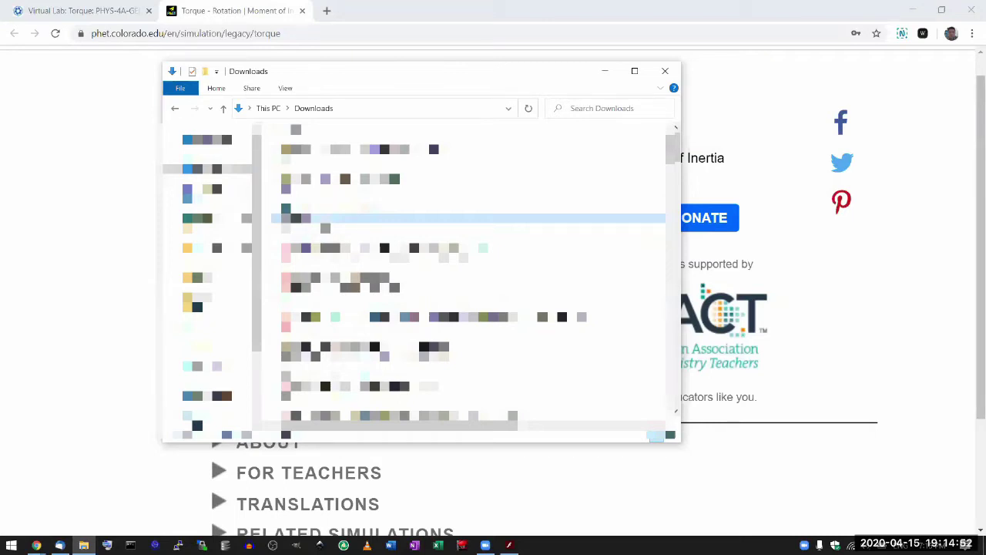
key(Return)
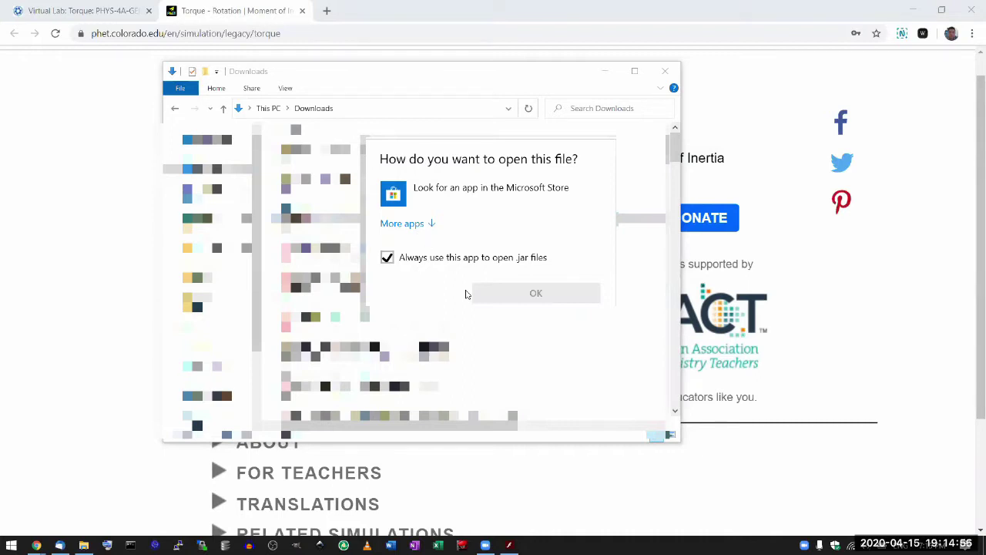
key(Escape)
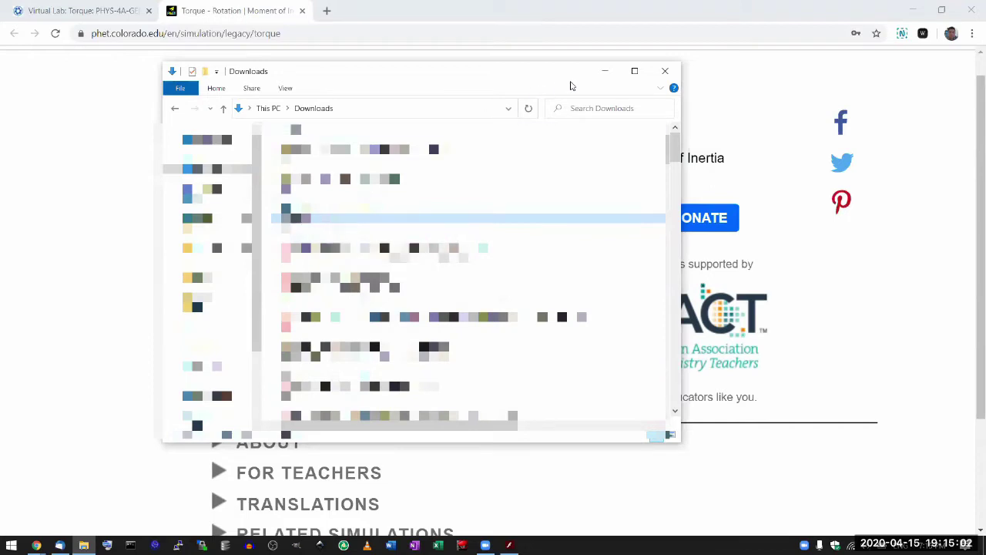
click(603, 72)
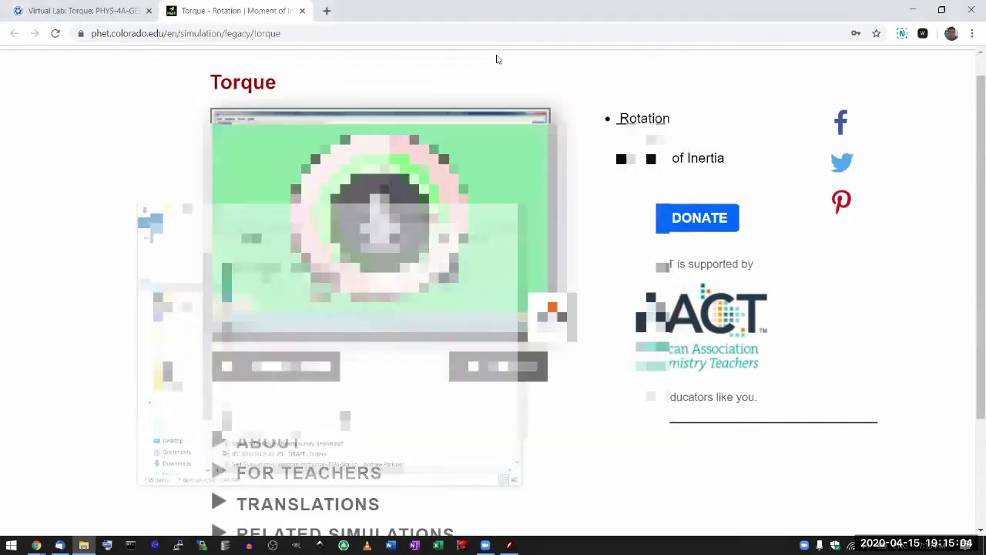
key(ctrl+shift+Tab)
click(286, 290)
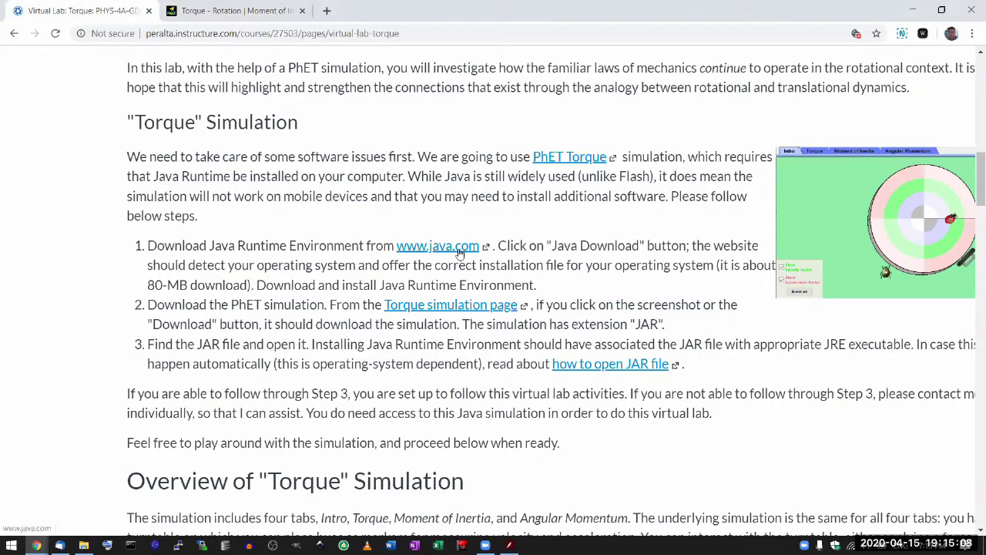
click(459, 253)
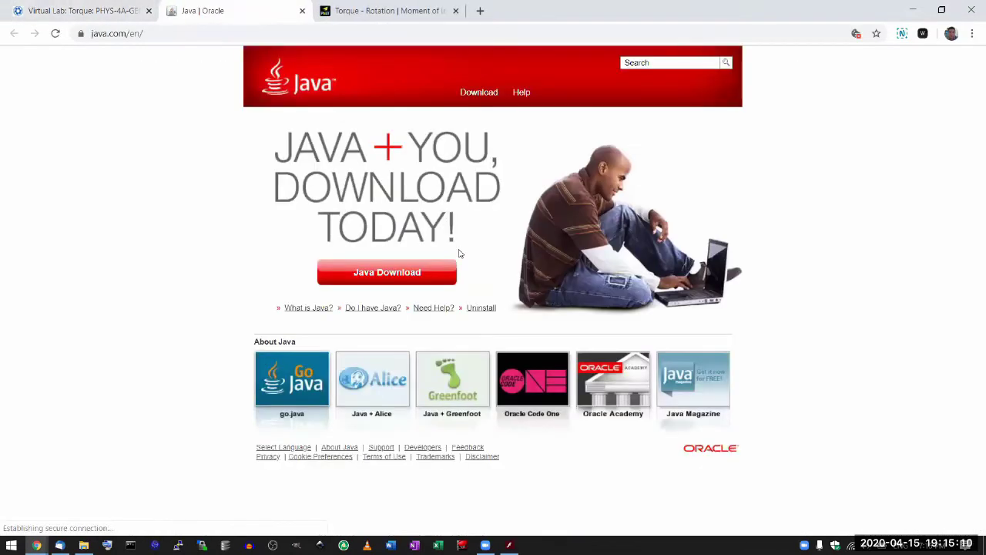
click(438, 277)
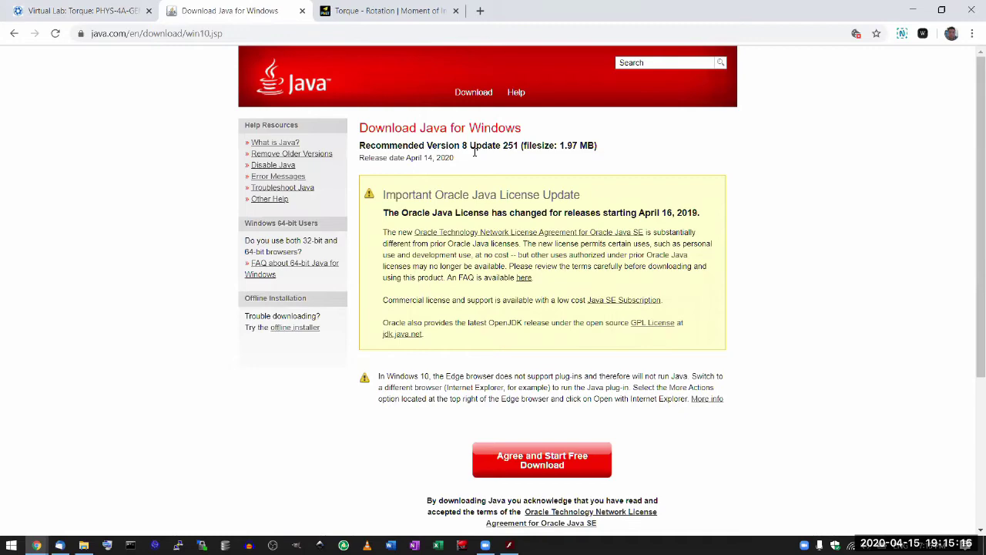
Agree to the Java license terms, start downloading JavaSetup8u251.exe and discard the file.
scroll(474, 151, up, 3)
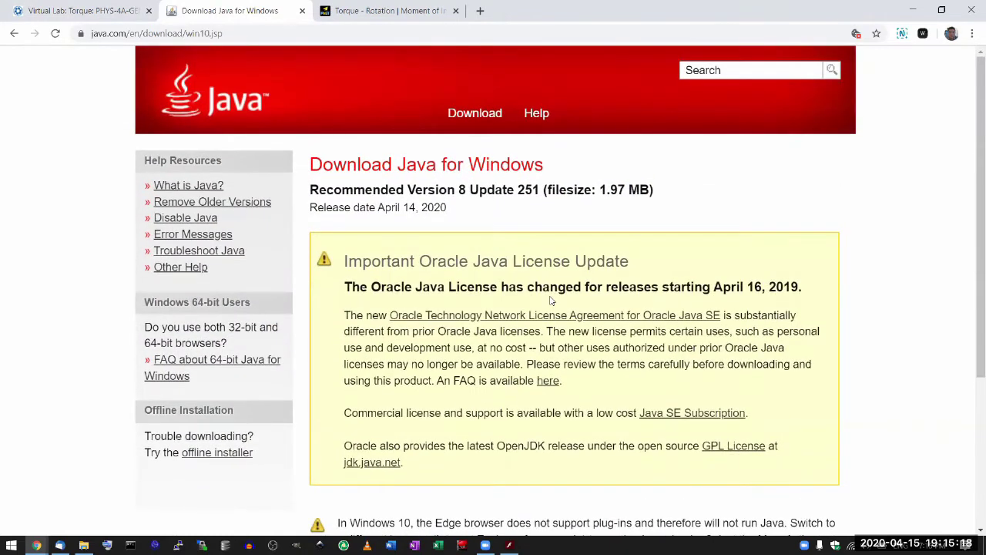
scroll(549, 308, down, 4)
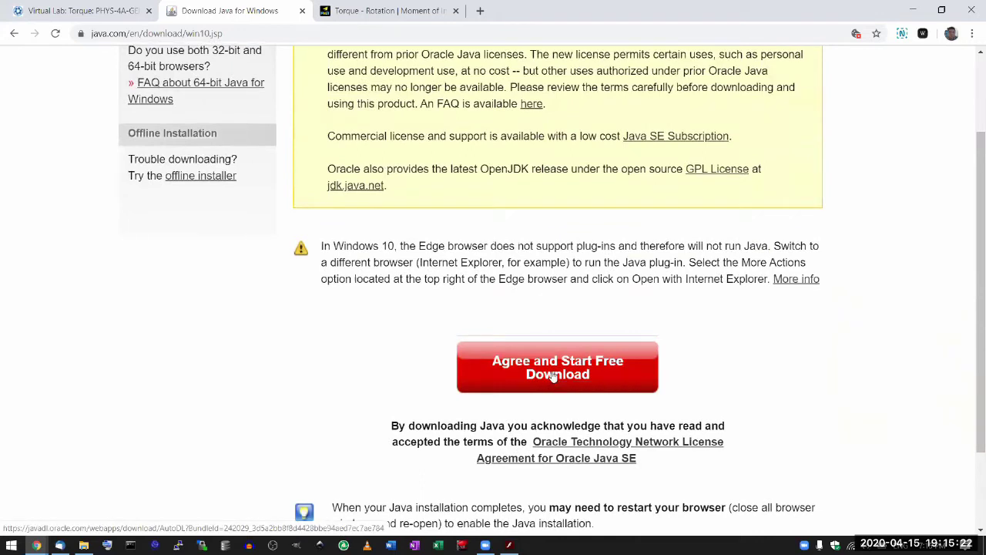
click(553, 376)
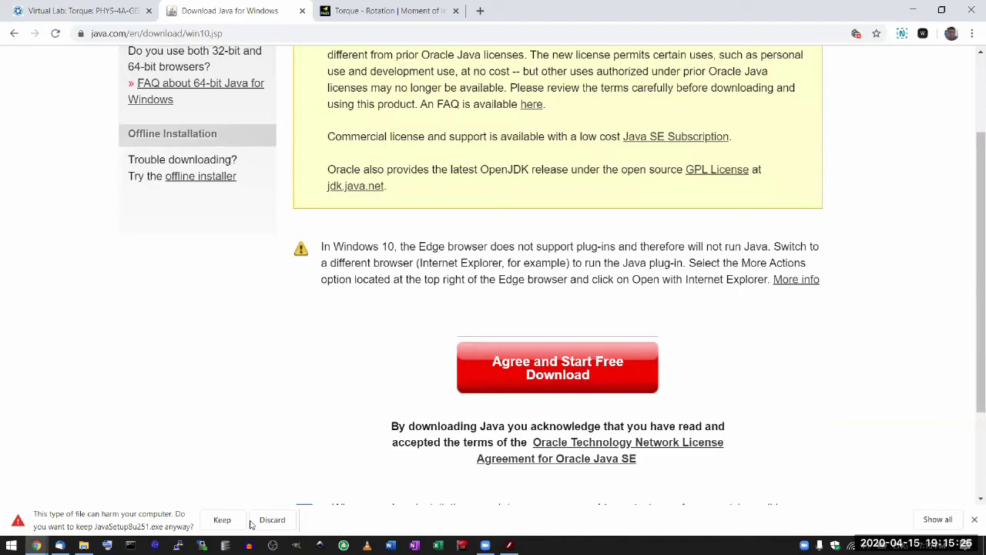
click(270, 520)
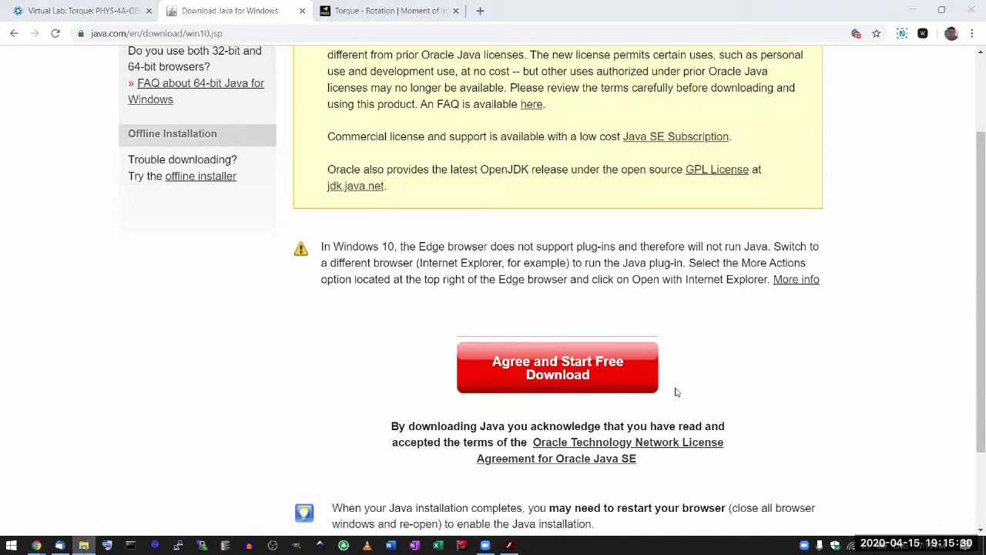
Switch to File Explorer and locate the existing Java installer and Torque JAR file in Downloads.
click(84, 545)
click(463, 204)
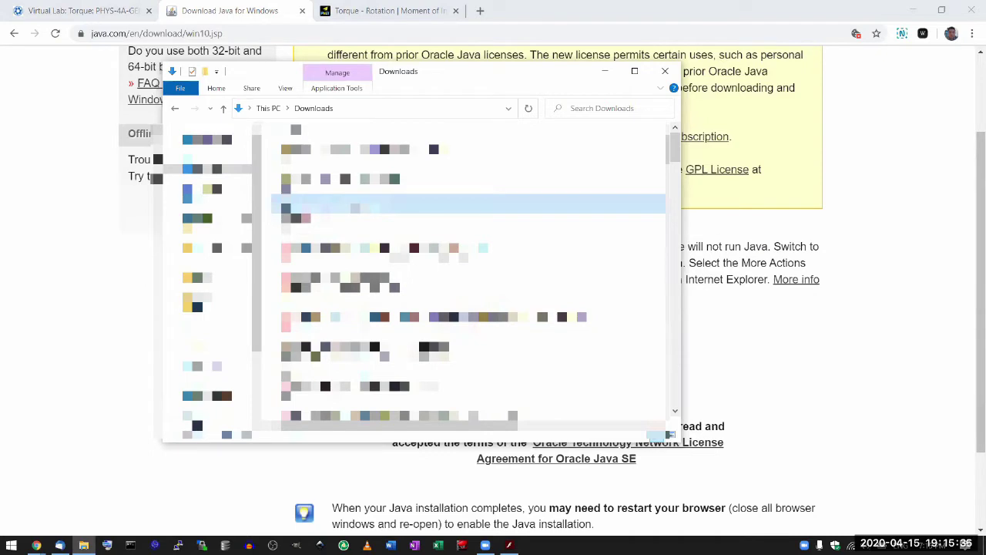
double_click(355, 208)
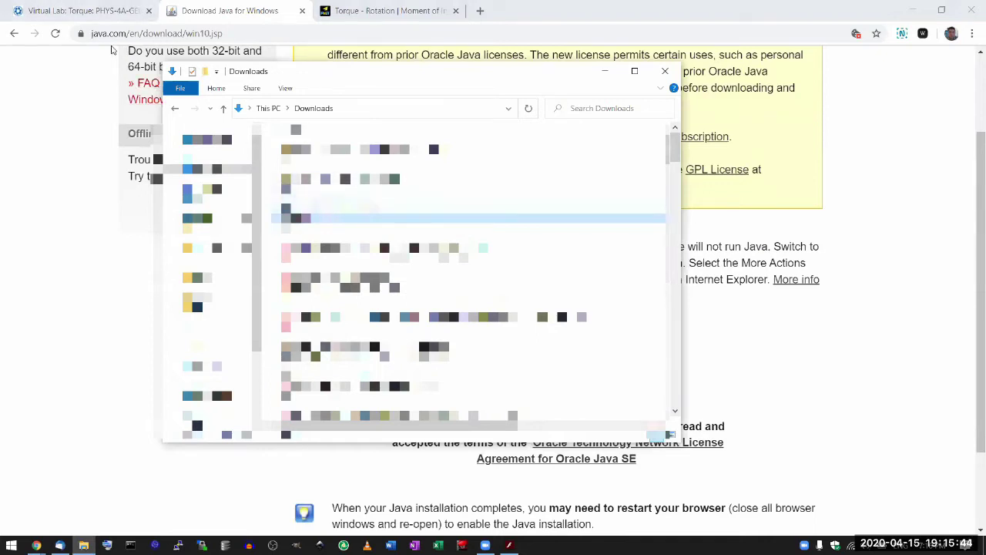
Highlight the manual's Java Runtime Environment download step and launch the Java installer from the Downloads folder.
click(117, 8)
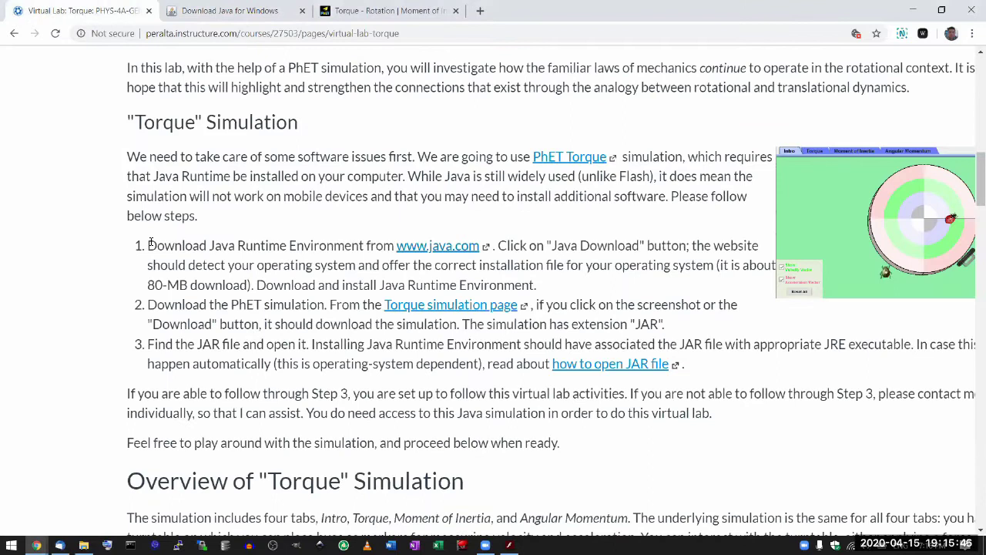
triple_click(550, 285)
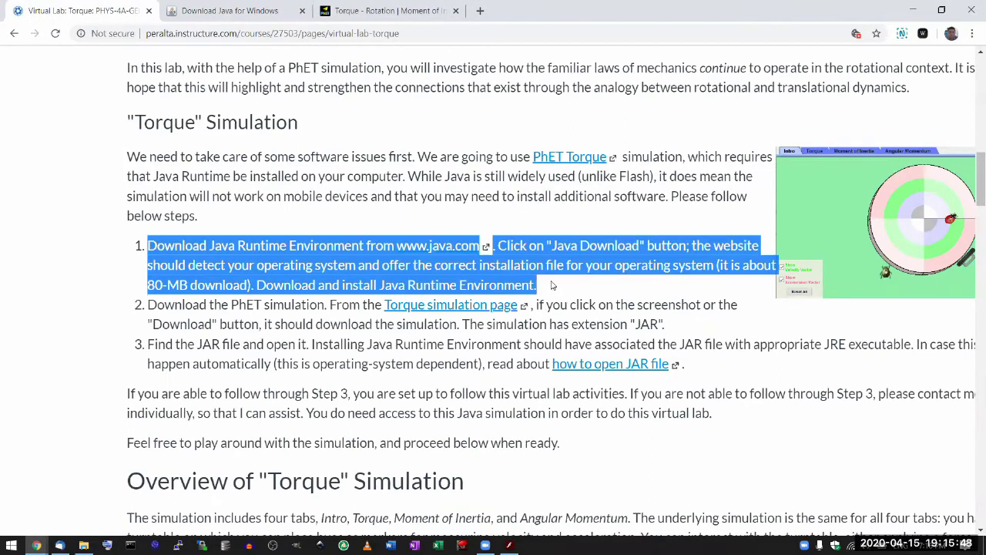
click(551, 285)
key(alt+Tab)
double_click(361, 206)
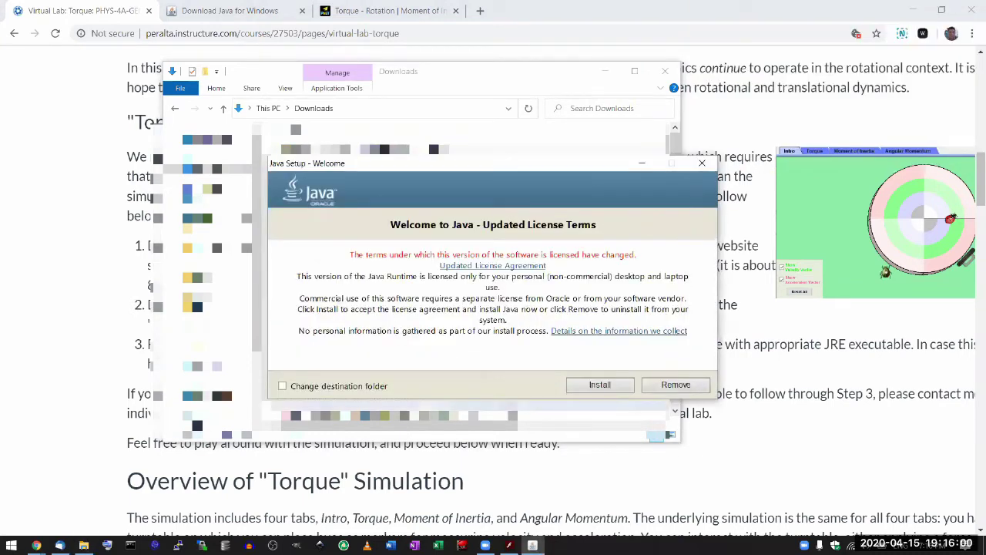
Start the Java installation and follow the manual's "how to open JAR file" link.
click(626, 385)
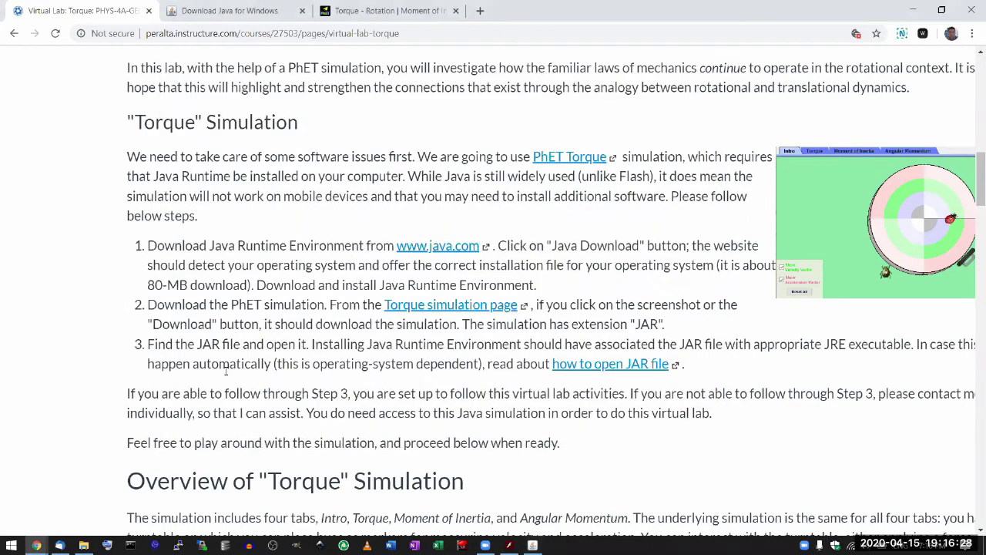
click(612, 366)
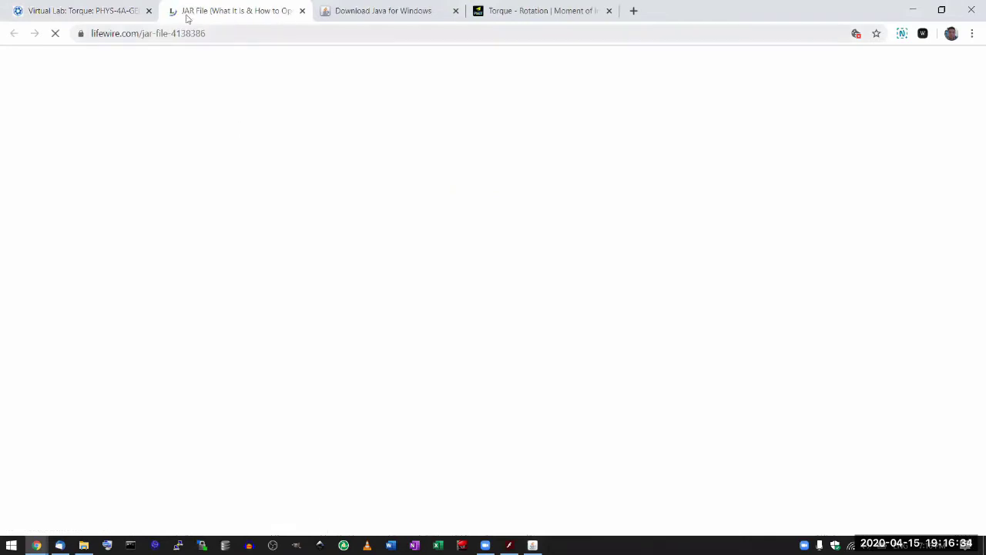
Read the Lifewire article's section on opening JAR files and highlight the "java -jar yourfile.jar" command.
scroll(346, 319, down, 4)
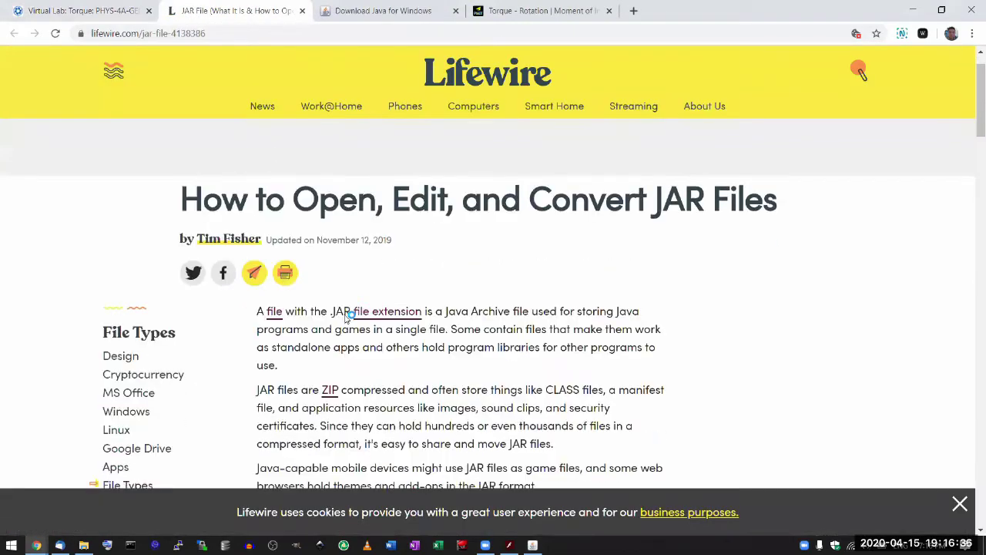
scroll(346, 316, down, 4)
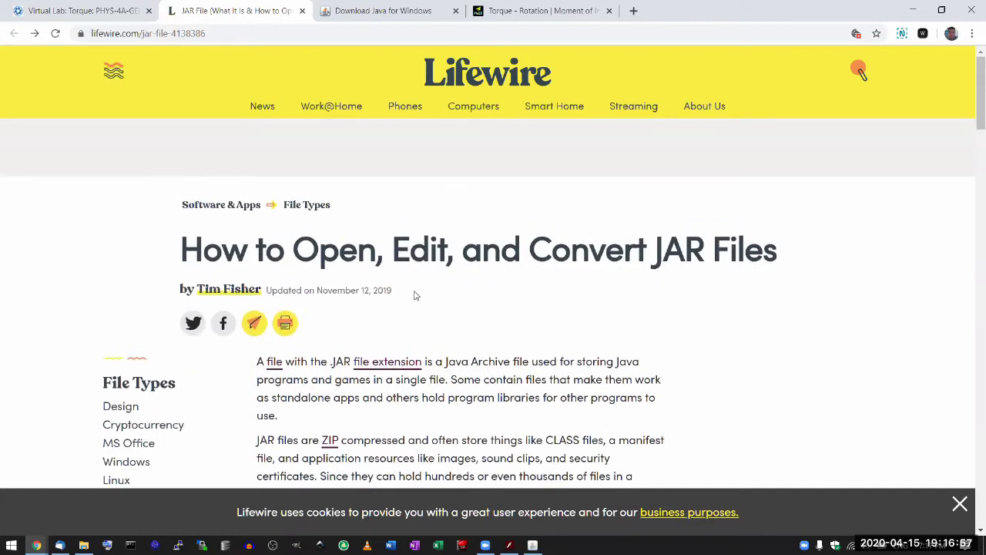
scroll(415, 295, down, 8)
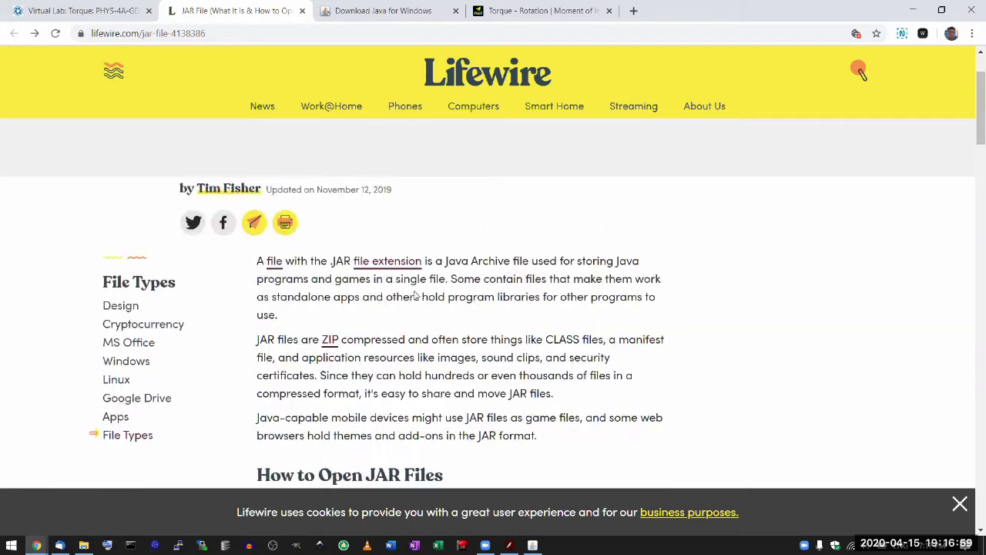
scroll(415, 295, down, 3)
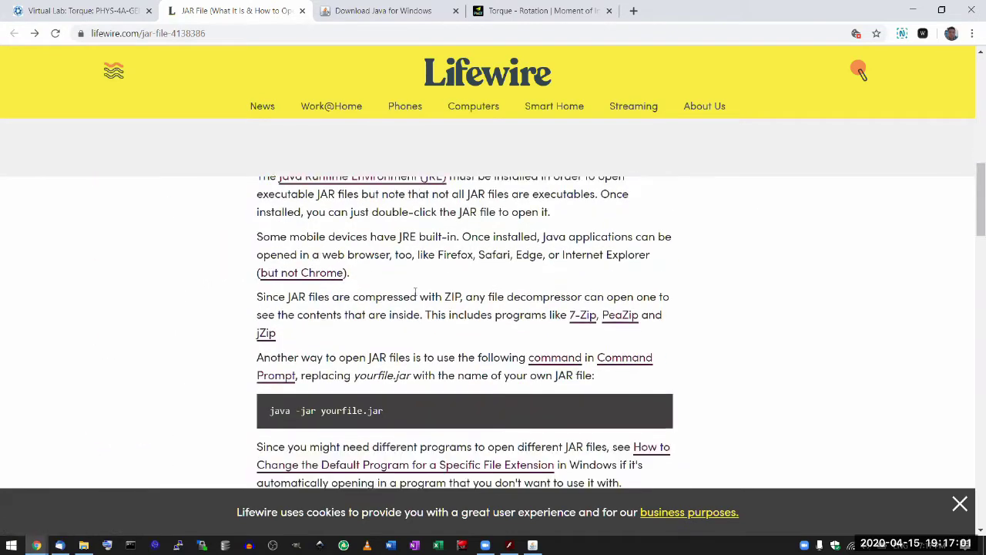
scroll(415, 295, down, 3)
scroll(410, 339, up, 2)
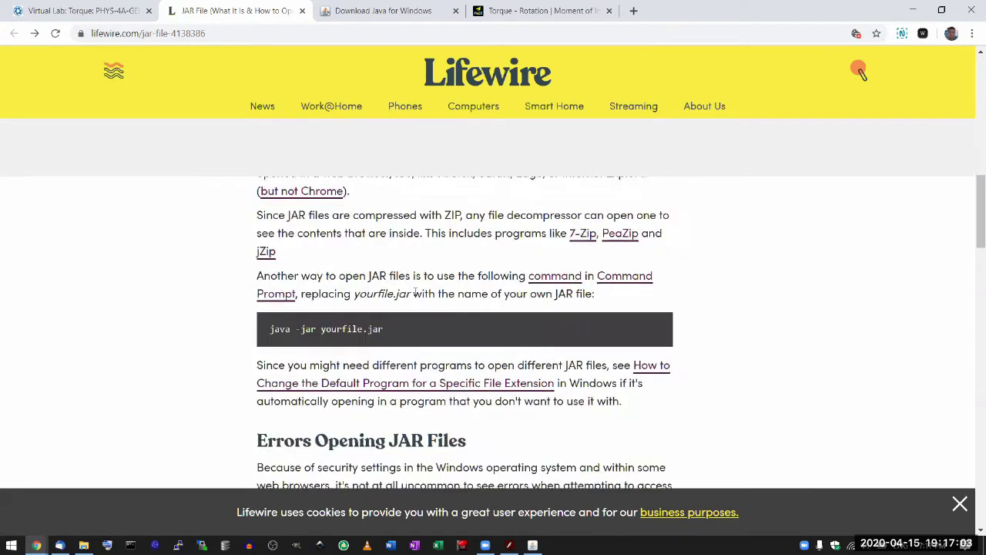
drag(410, 339, 274, 326)
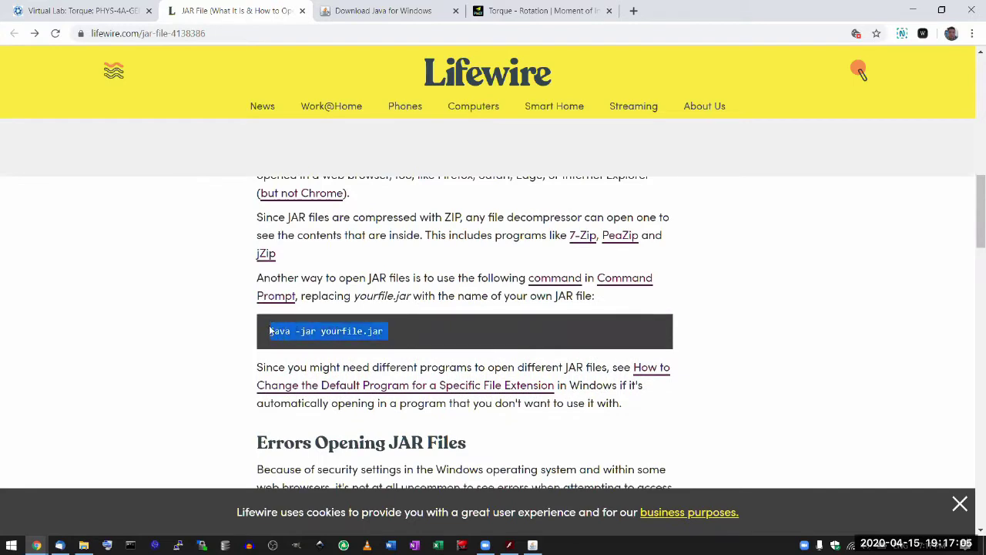
click(269, 331)
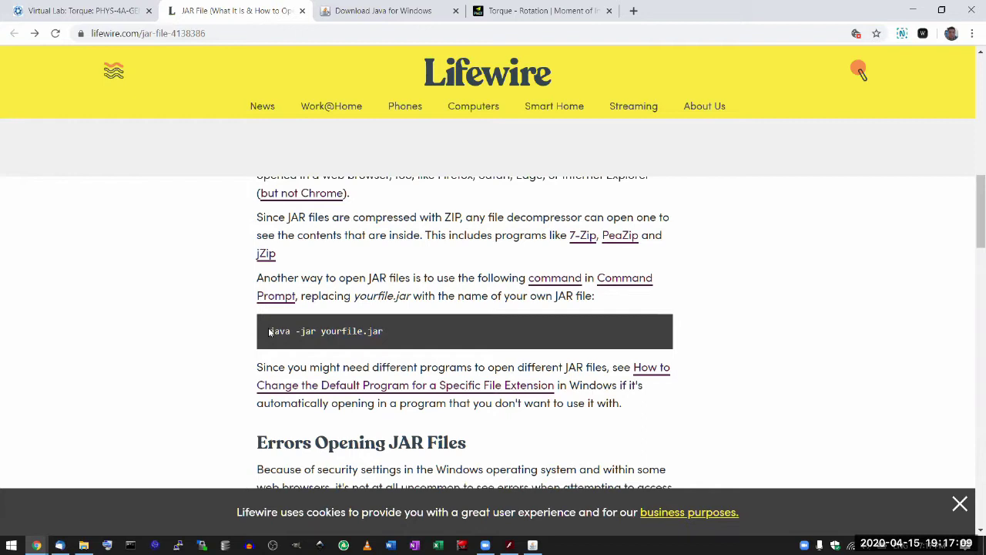
Return to the Virtual Lab: Torque manual and close the completed Java setup.
click(120, 9)
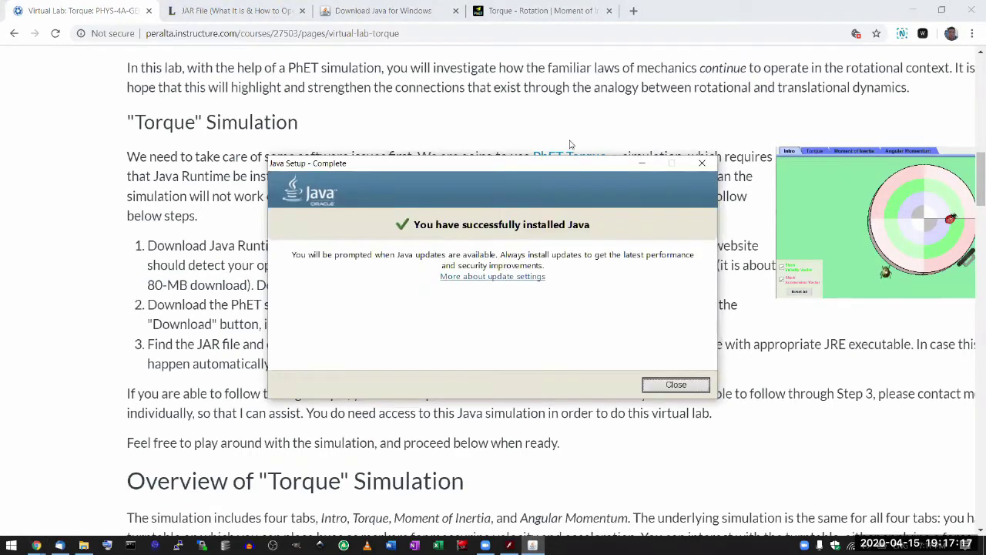
click(693, 386)
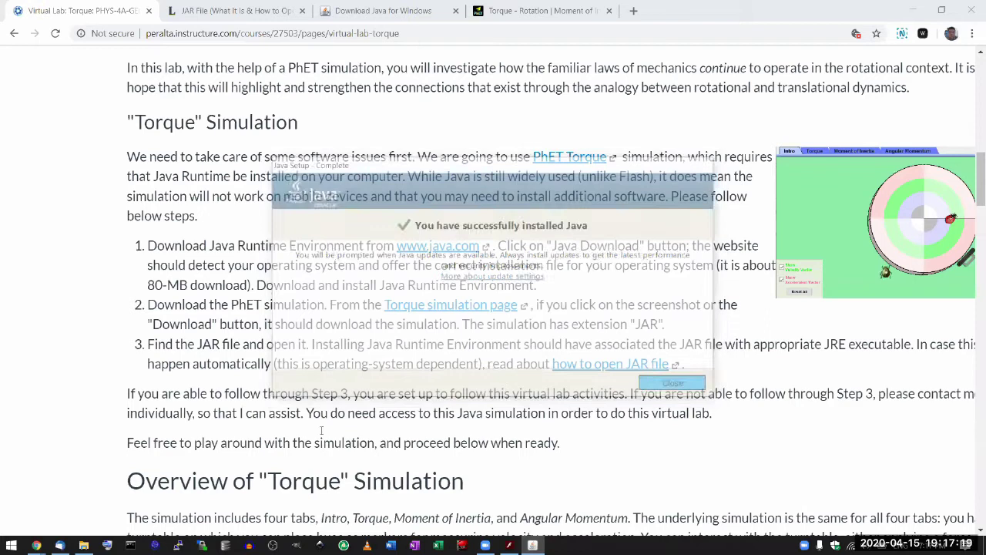
Open the Torque JAR file from the Downloads folder, maximize the simulation and give its turntable a push.
click(84, 545)
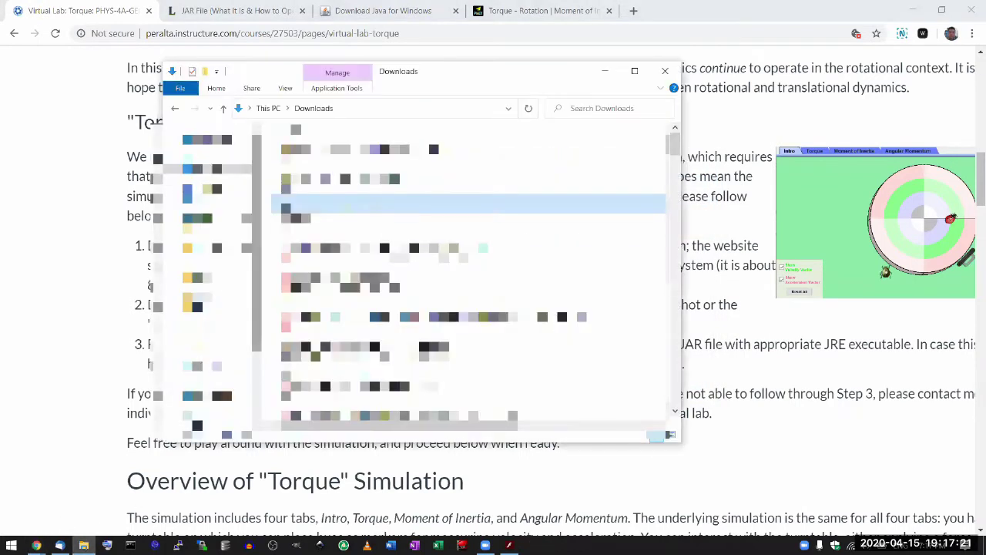
click(462, 219)
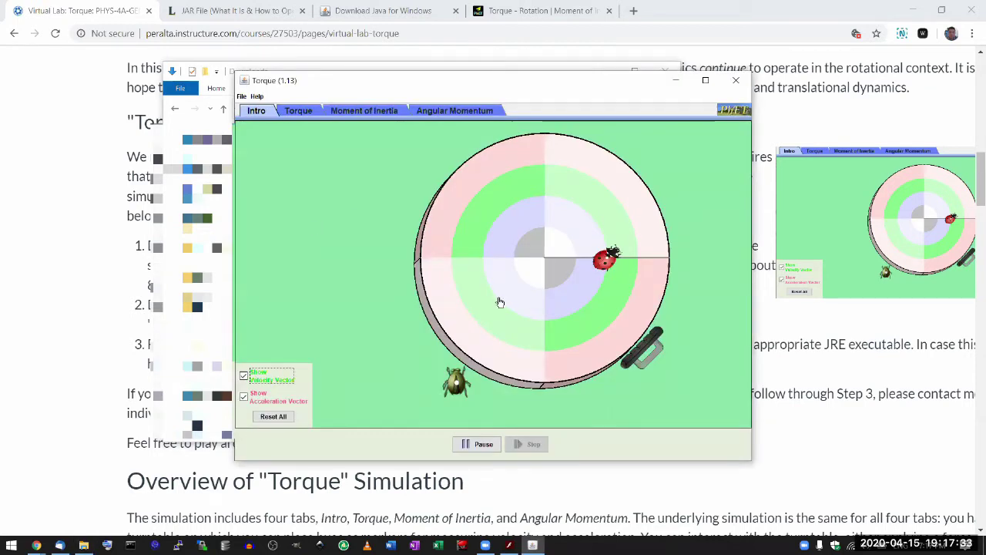
click(705, 80)
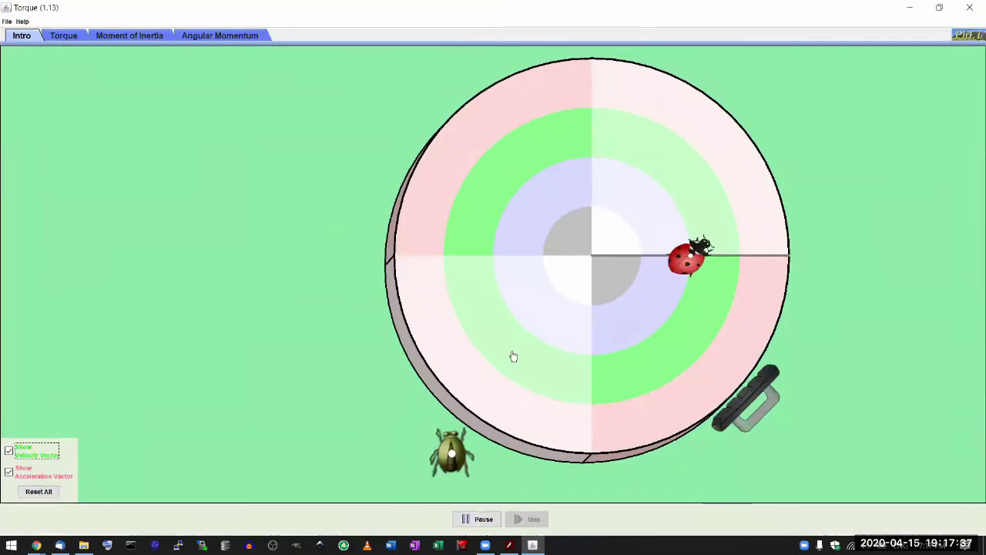
drag(650, 356, 669, 357)
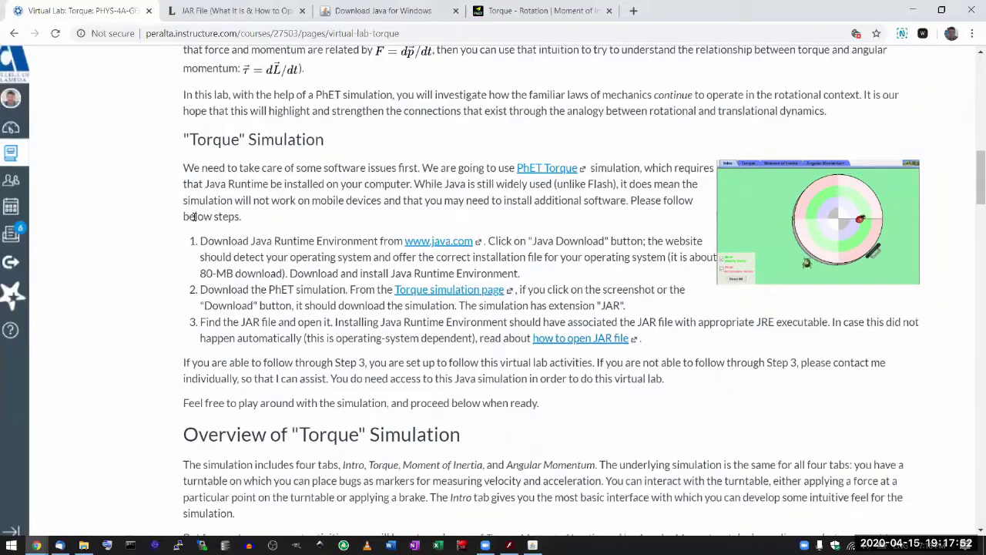
Read the manual's Overview of "Torque" Simulation section and highlight the sentence naming the simulation's four tabs.
scroll(181, 221, down, 3)
drag(181, 221, 375, 217)
drag(455, 222, 505, 221)
click(505, 220)
scroll(270, 206, down, 1)
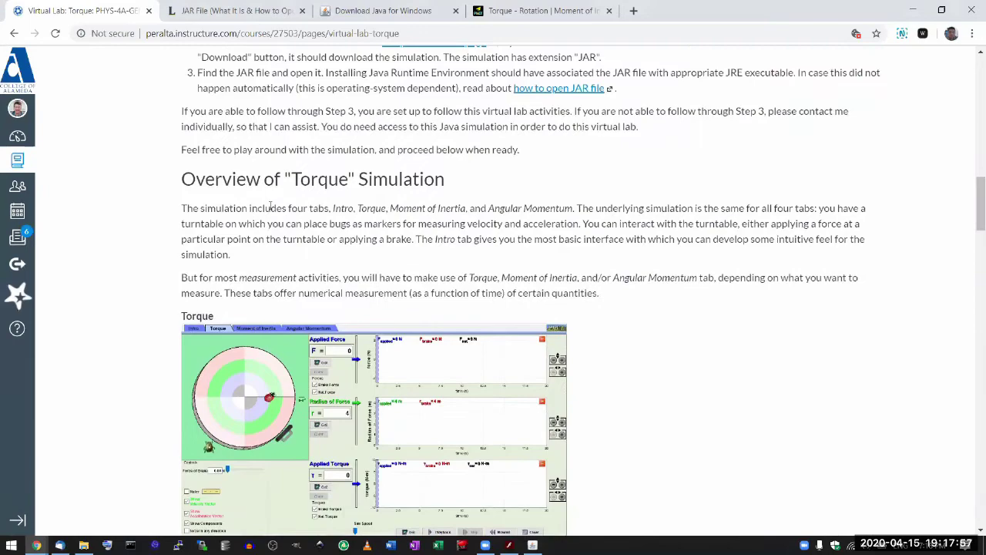
scroll(270, 207, down, 3)
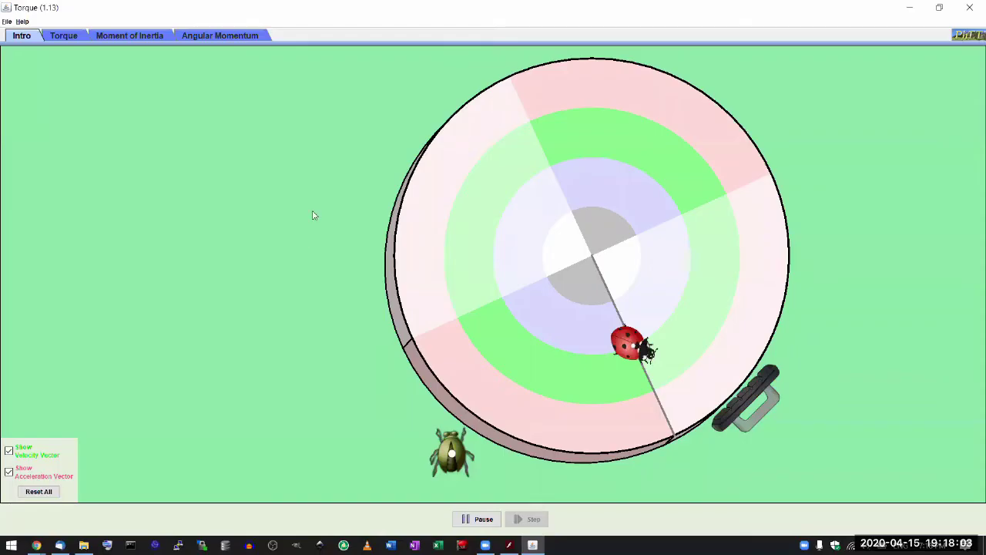
Look through the simulation's Torque, Moment of Inertia and Angular Momentum views and return to Intro.
click(66, 35)
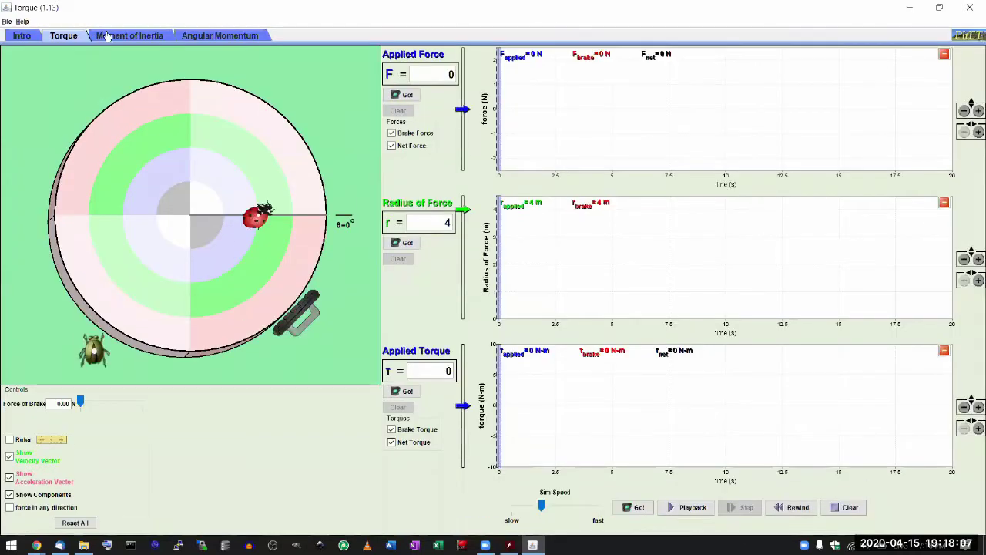
click(109, 36)
click(199, 39)
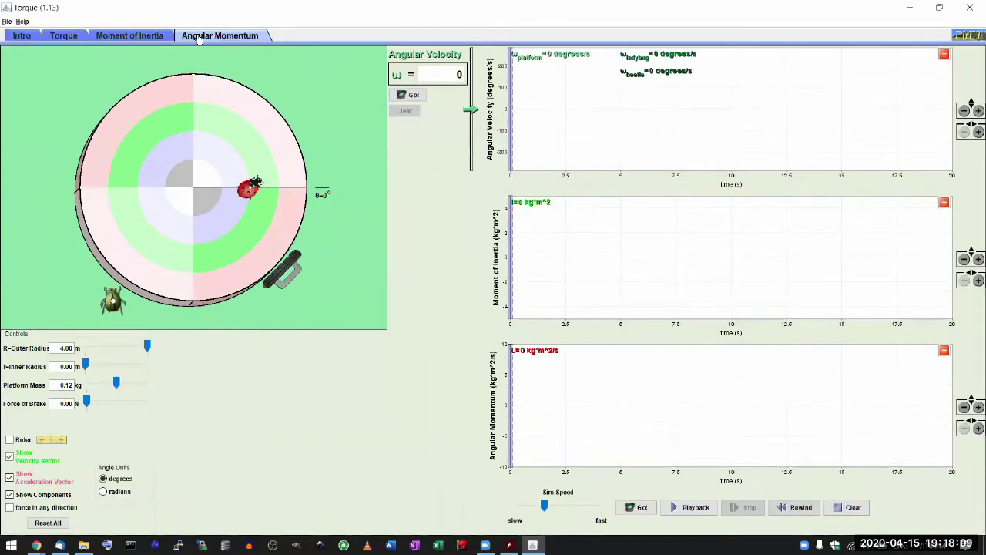
click(25, 37)
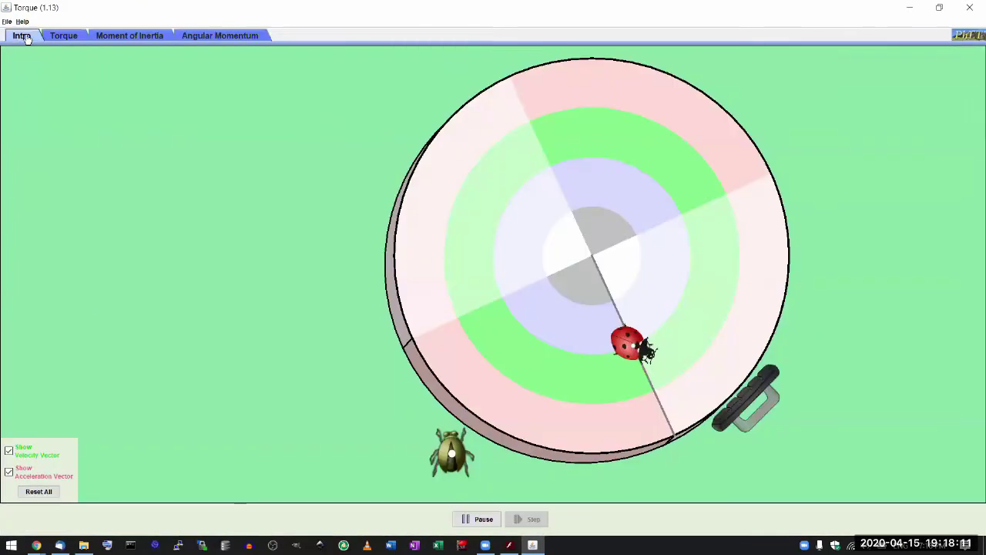
Spin the Intro turntable and place the ladybug on the outer ring and the beetle near the centre.
drag(493, 233, 478, 315)
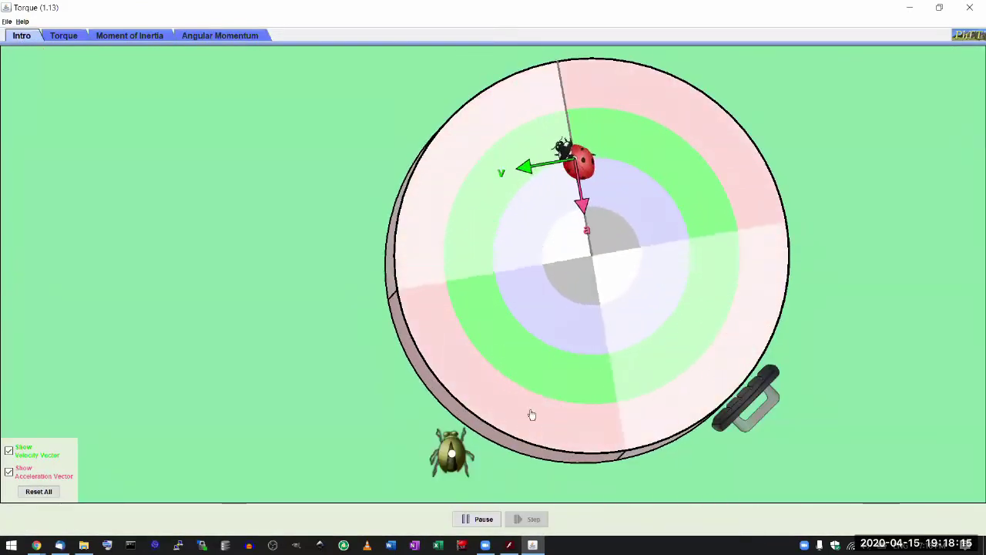
drag(463, 463, 529, 289)
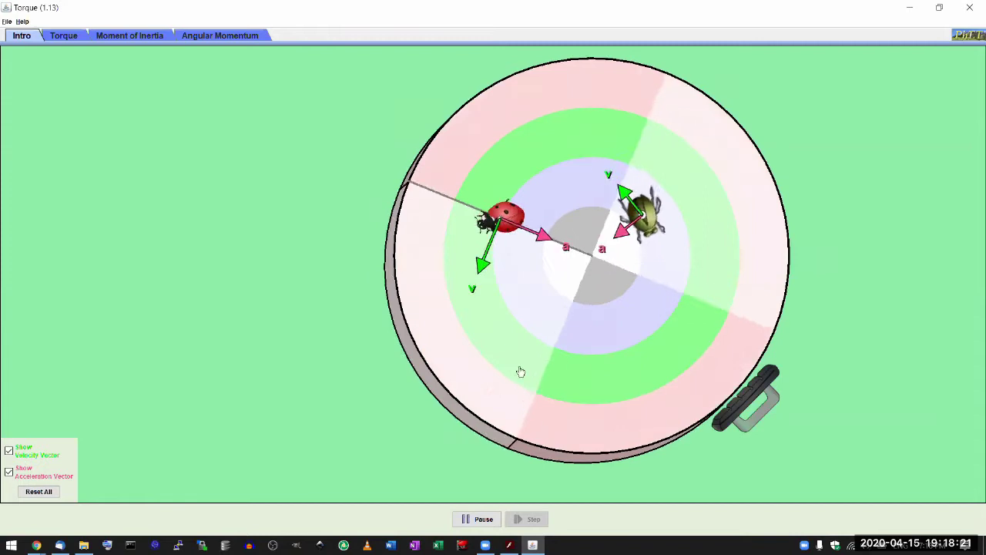
drag(506, 216, 515, 404)
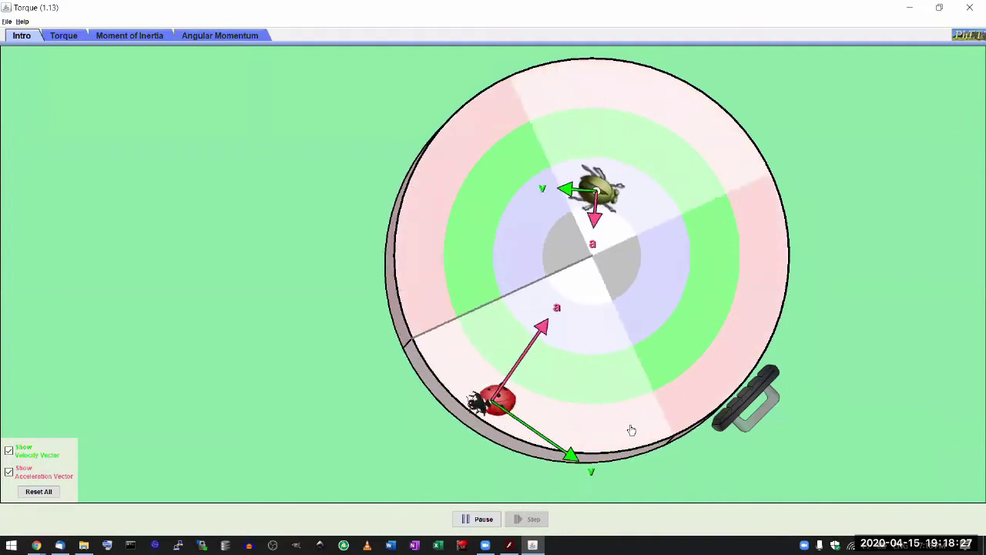
drag(528, 245, 599, 268)
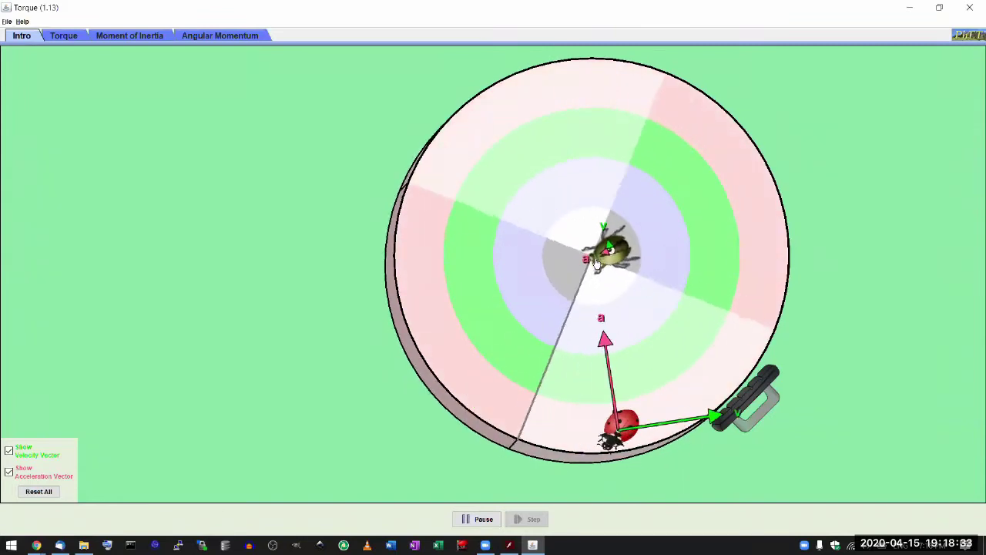
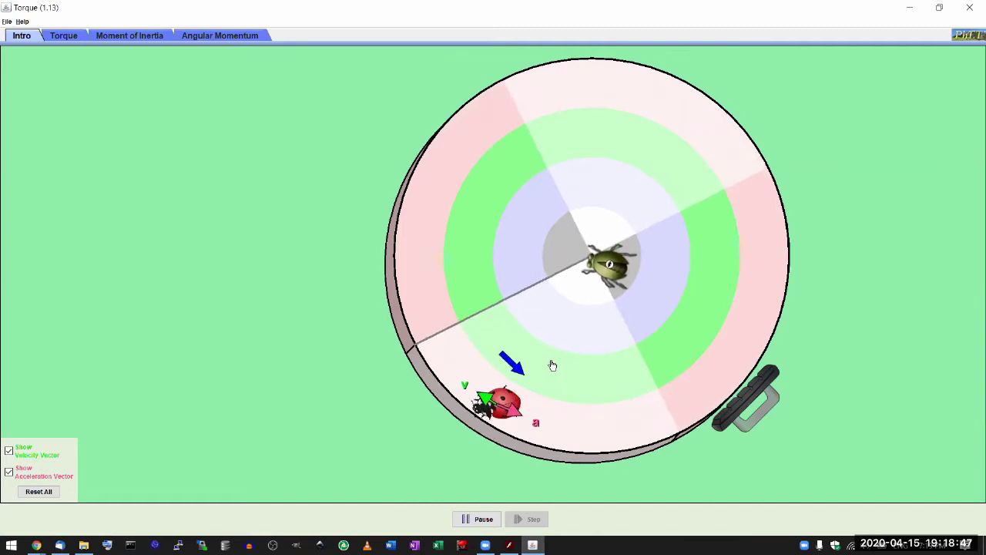
Stop the turntable with the brake, and spin it again with the beetle moved out to the green ring's inner edge.
drag(702, 359, 745, 269)
click(768, 406)
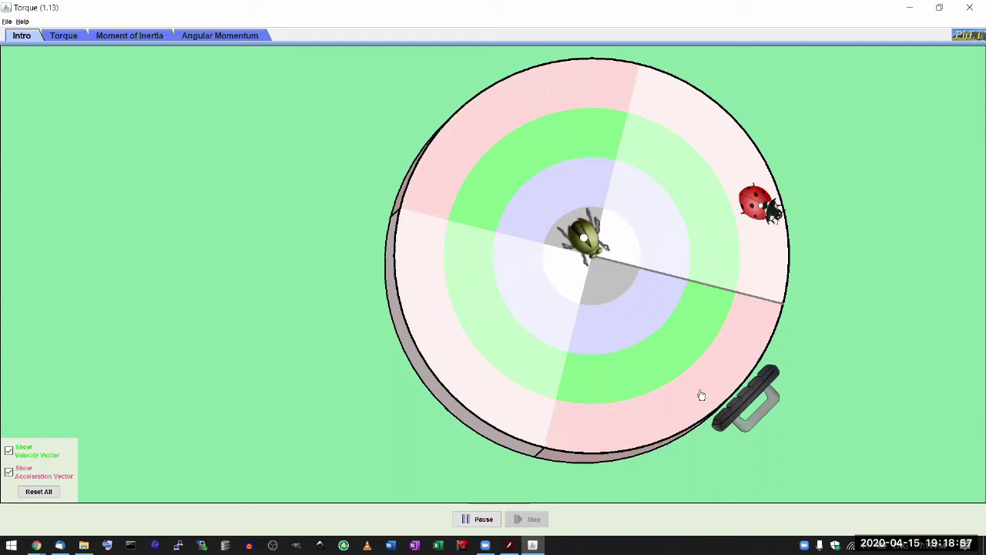
drag(701, 395, 498, 342)
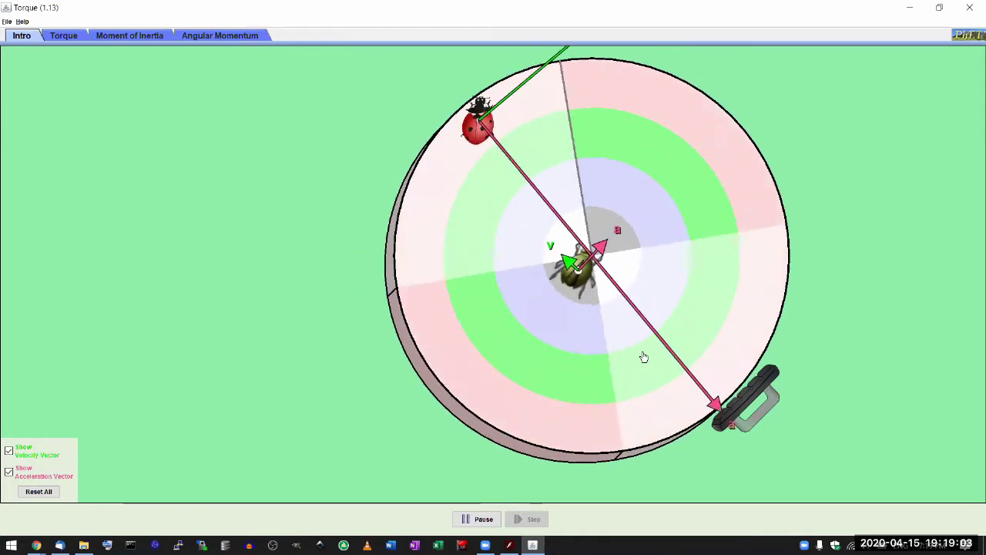
drag(574, 265, 583, 370)
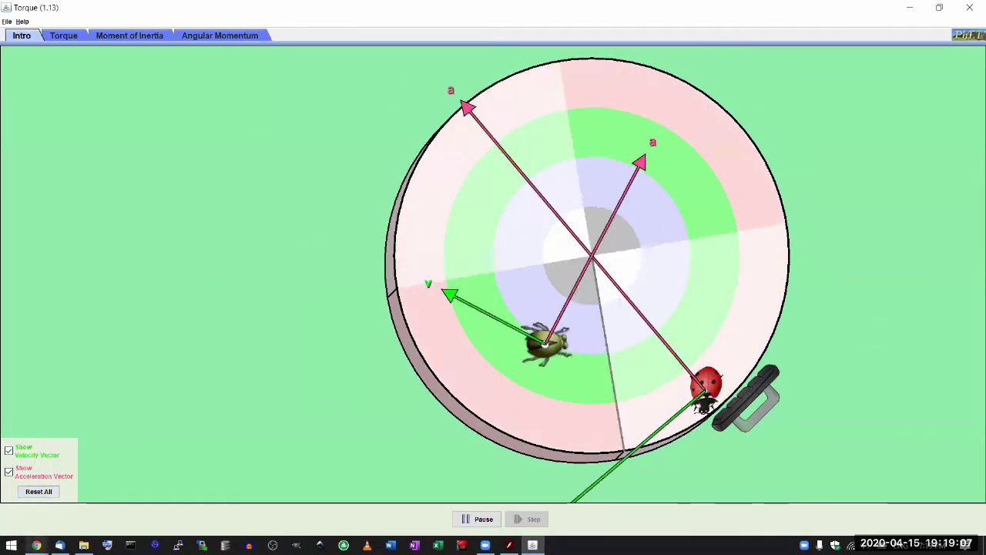
Consult the manual's simulation overview, and in the Torque simulation push the turntable's rim and brake it to a stop.
click(36, 544)
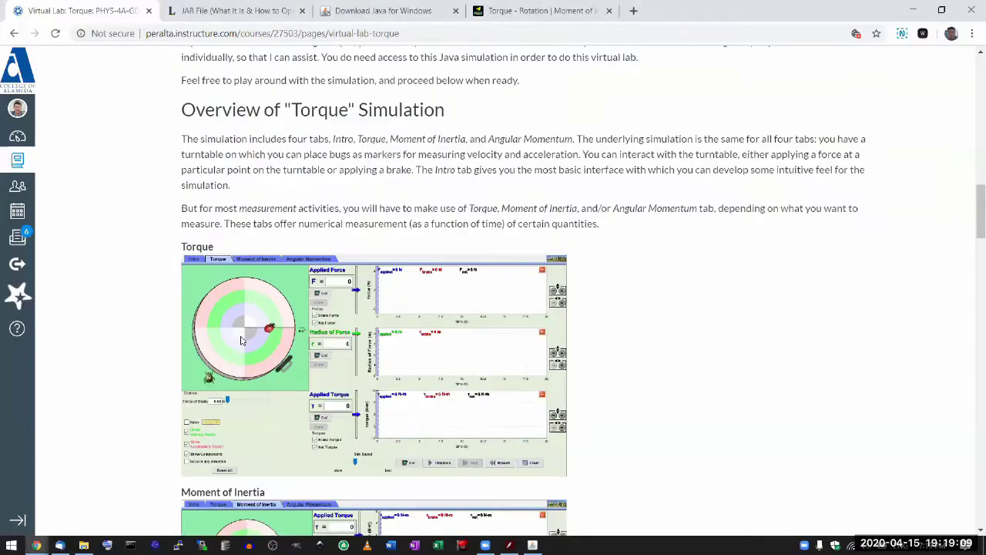
scroll(316, 256, up, 1)
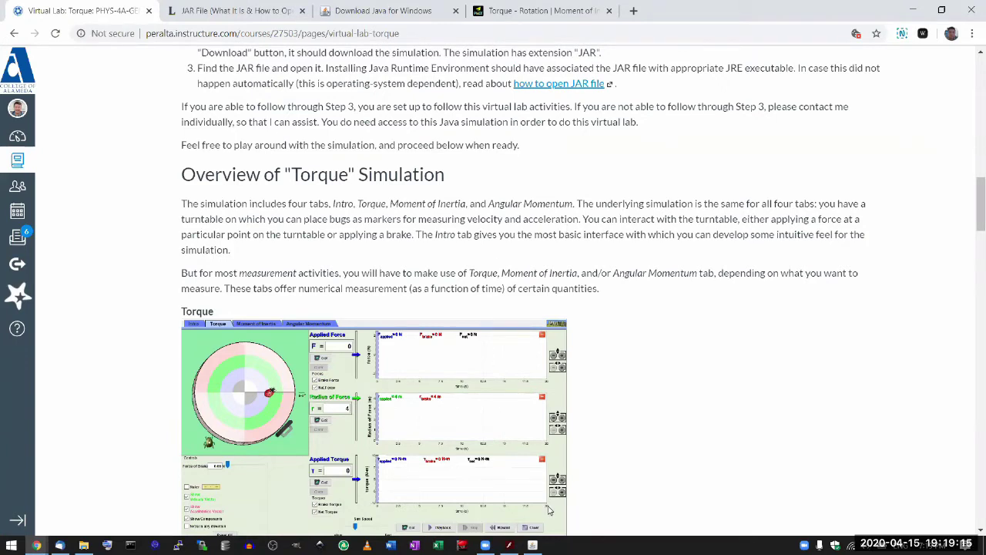
click(532, 544)
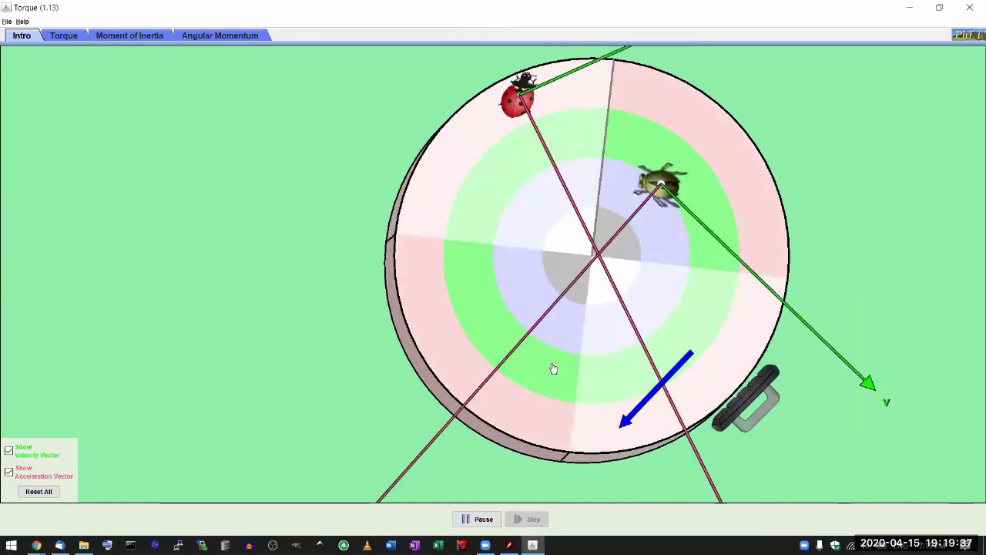
drag(623, 394, 639, 399)
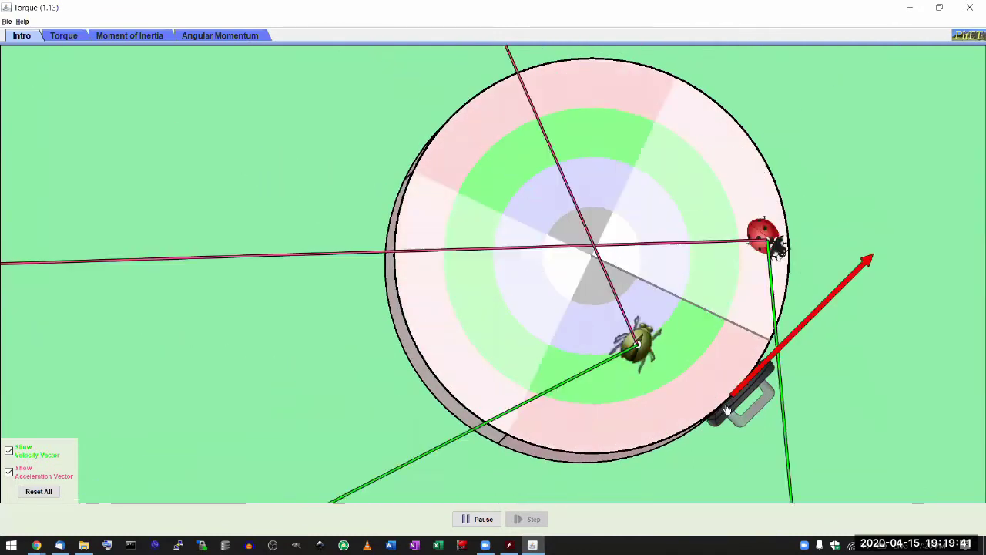
drag(716, 407, 713, 399)
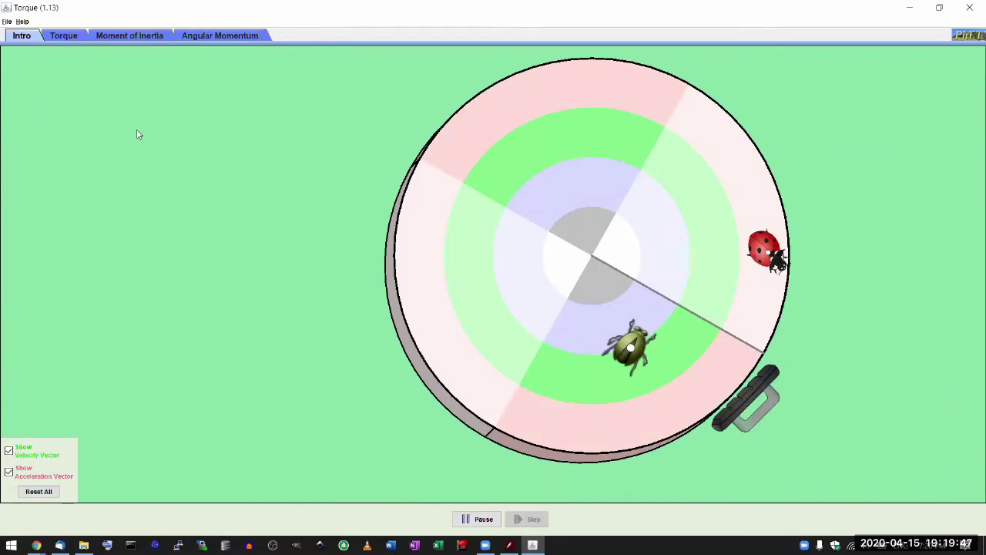
Show the simulation's Torque and Moment of Inertia views, ending on Angular Momentum.
click(50, 37)
click(133, 39)
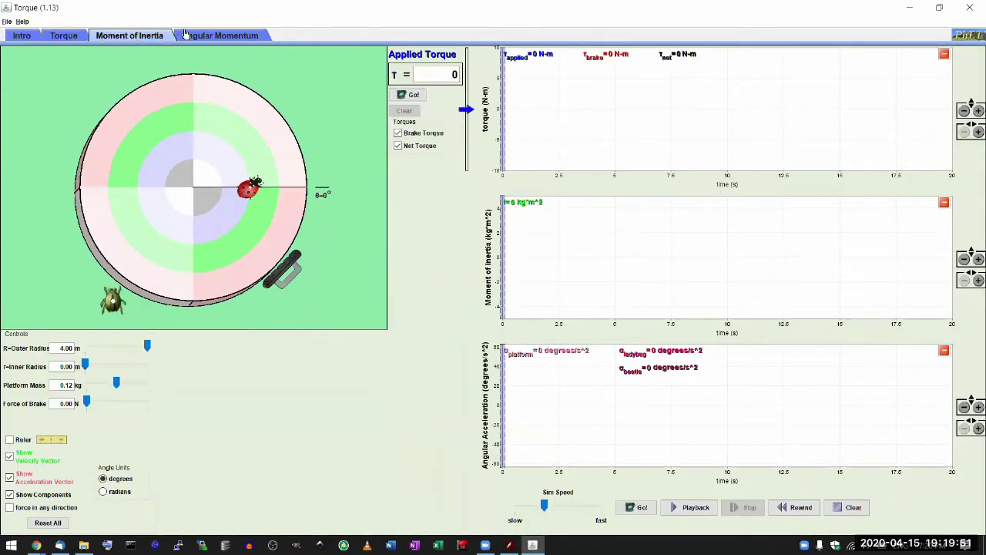
click(206, 41)
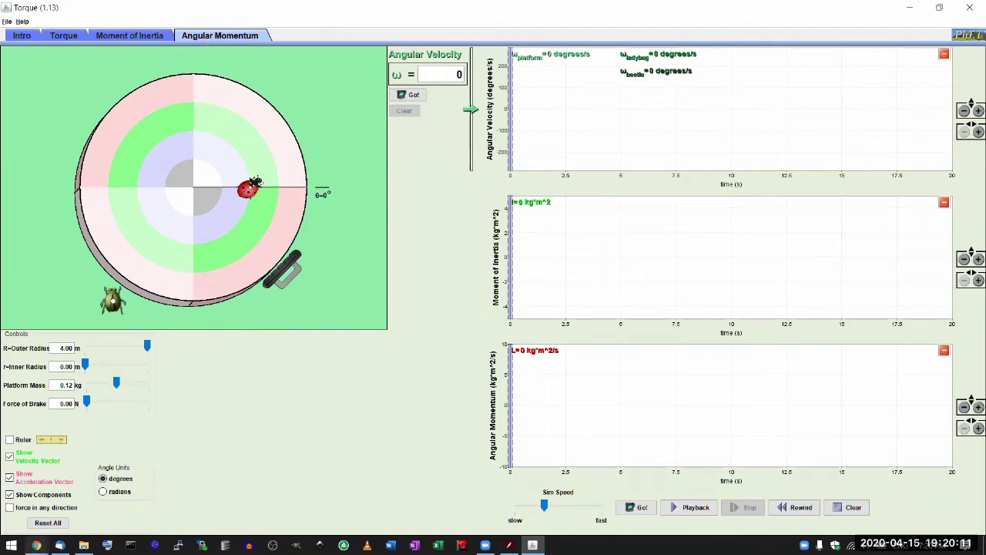
Switch to the lab manual in the browser and review its simulation views and the Measurement and Analysis Basics section.
click(35, 545)
click(102, 504)
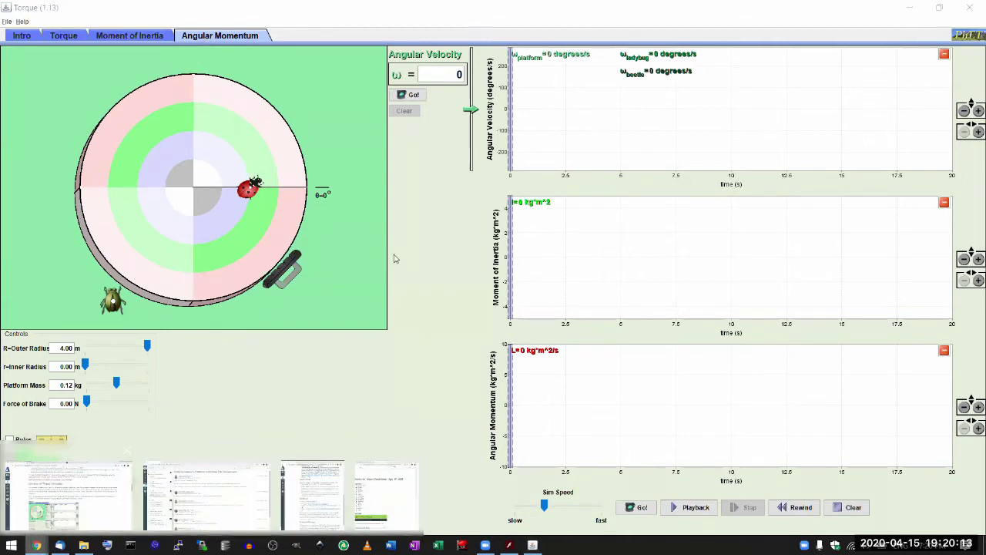
scroll(416, 279, down, 1)
scroll(443, 281, down, 3)
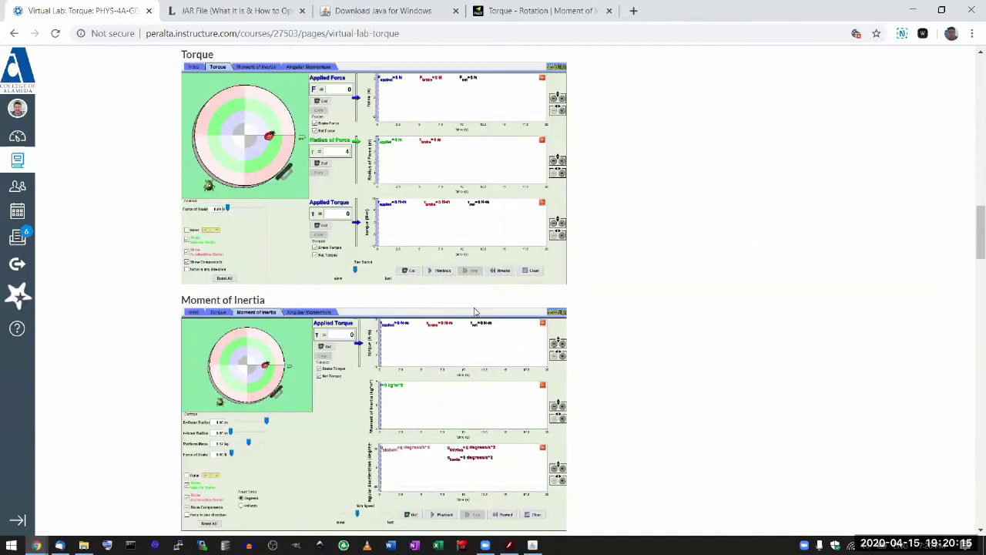
scroll(389, 292, down, 6)
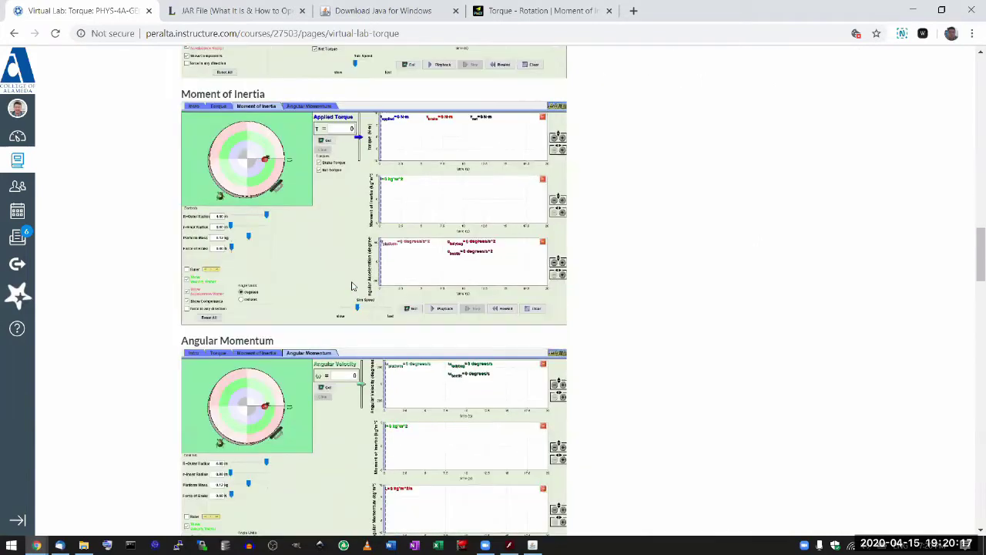
scroll(355, 340, down, 4)
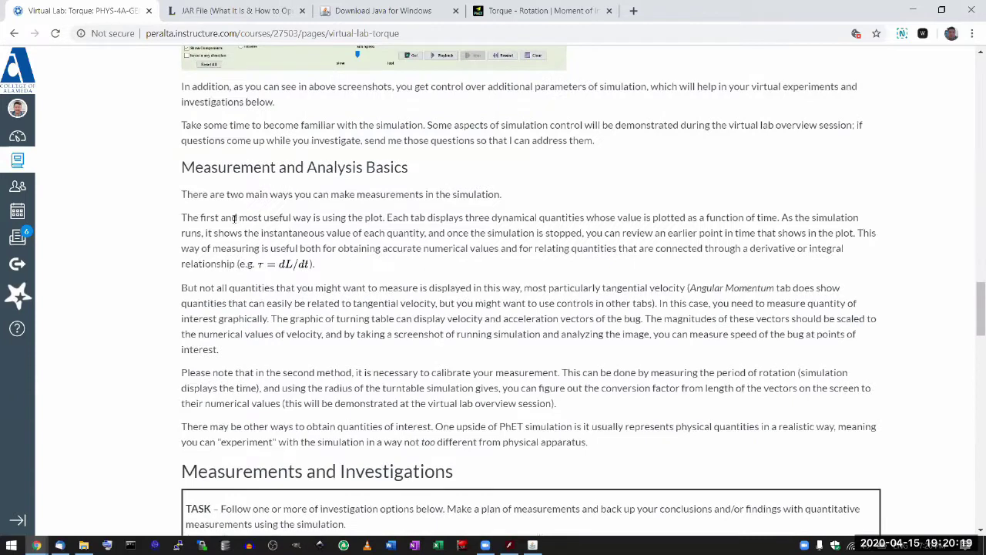
drag(181, 108, 621, 383)
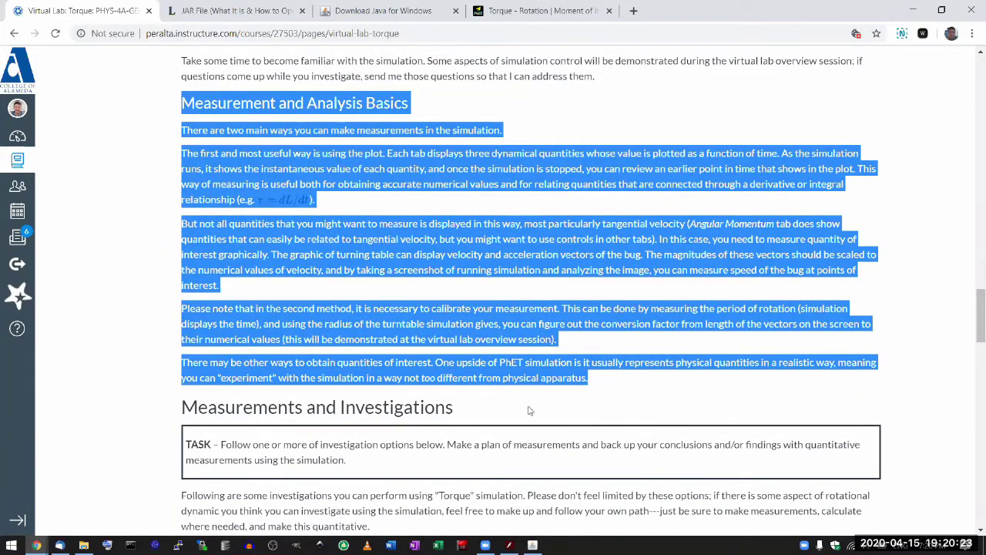
Review the manual's investigation options, including Changes in Rotational Inertia, and return to the Measurement and Analysis Basics section.
scroll(293, 378, down, 3)
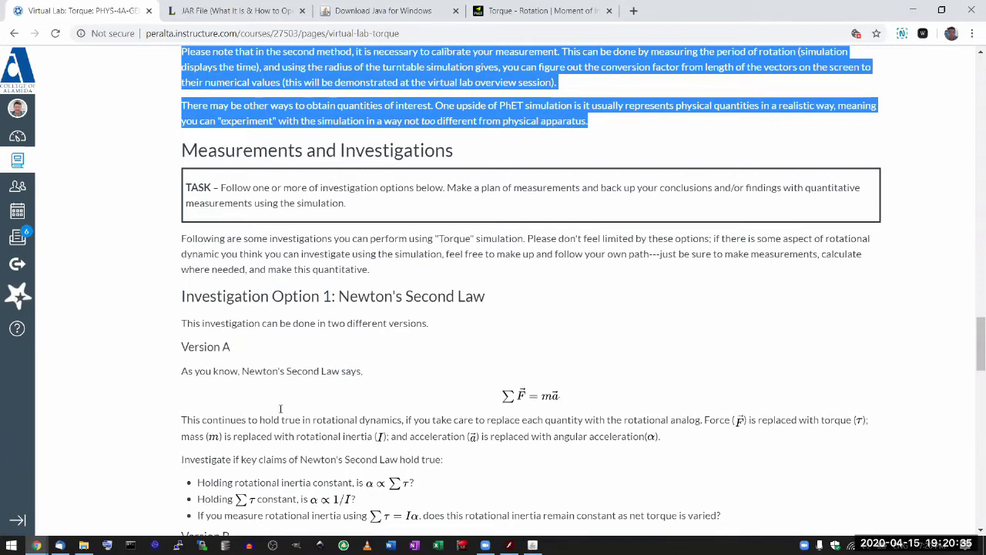
scroll(280, 409, down, 9)
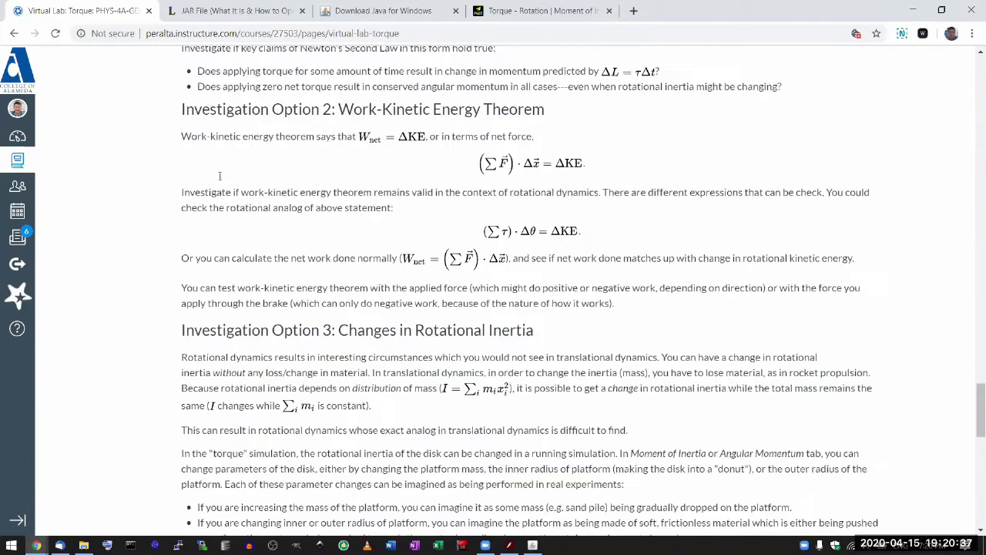
scroll(219, 176, down, 2)
drag(218, 173, 350, 174)
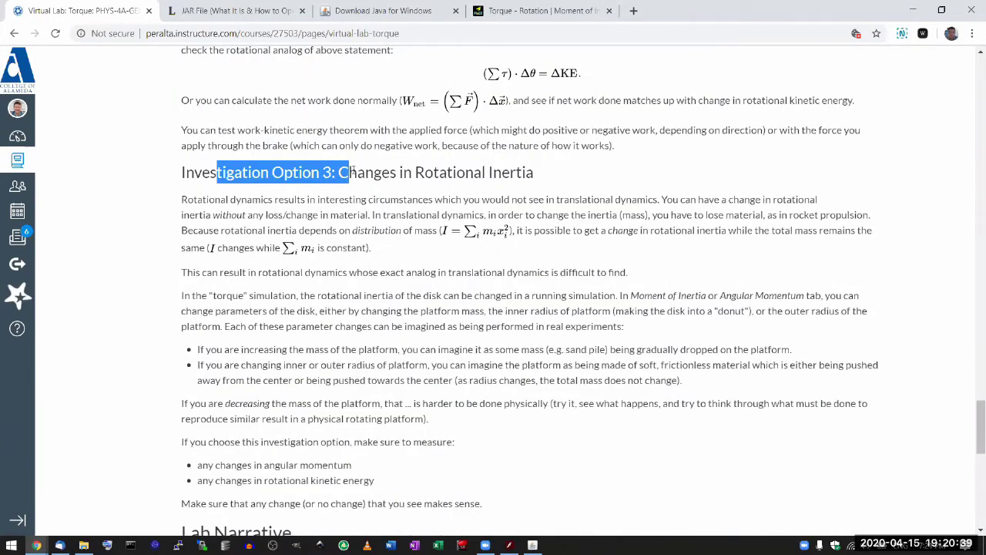
click(360, 174)
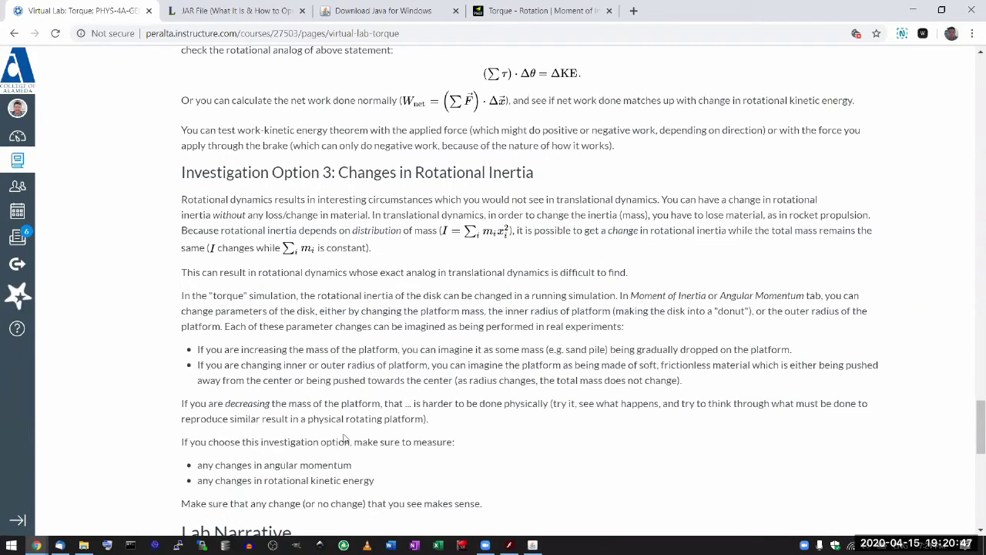
scroll(345, 439, up, 9)
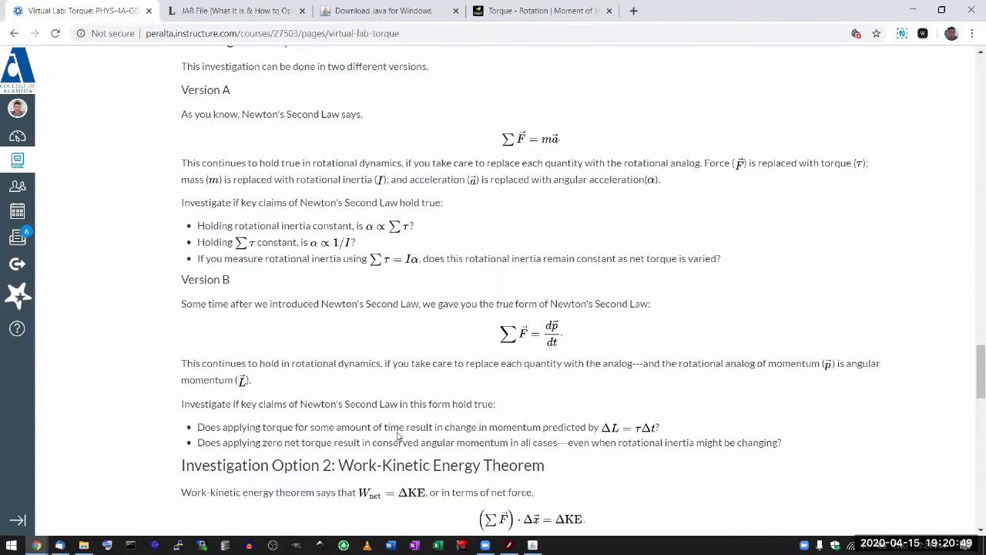
scroll(399, 436, up, 16)
scroll(381, 455, down, 4)
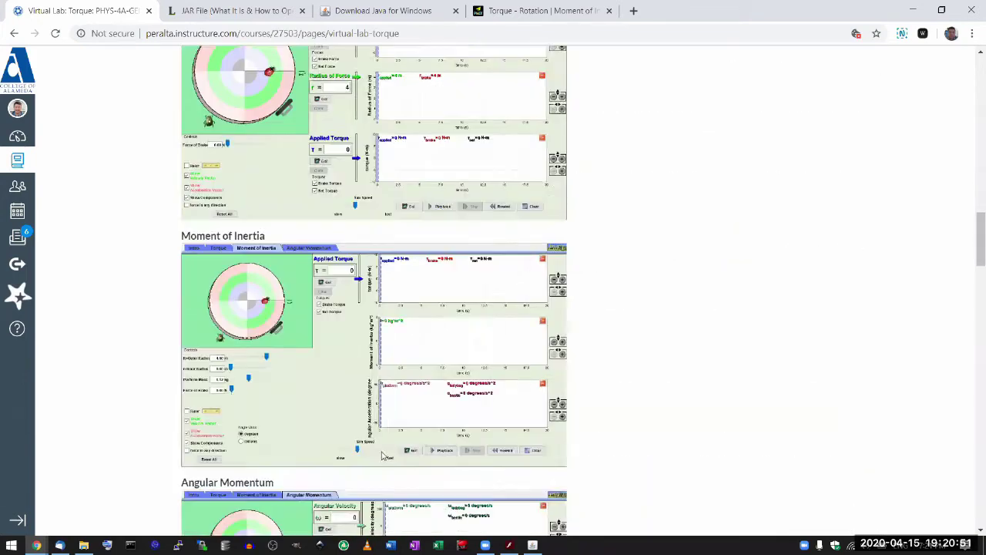
scroll(382, 455, down, 10)
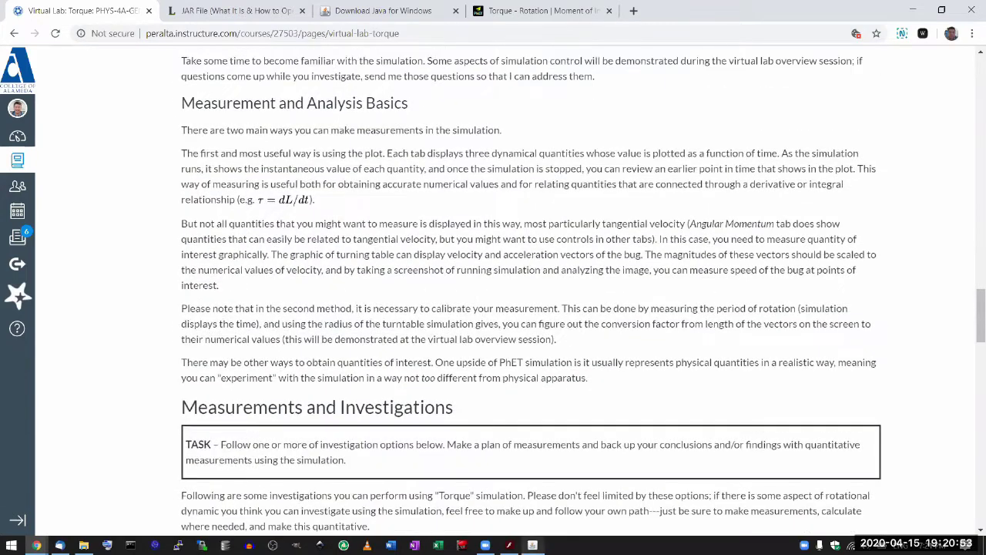
Switch to the Torque simulation, move the ladybug outward on the turntable in the Torque view, and reset all settings.
click(532, 545)
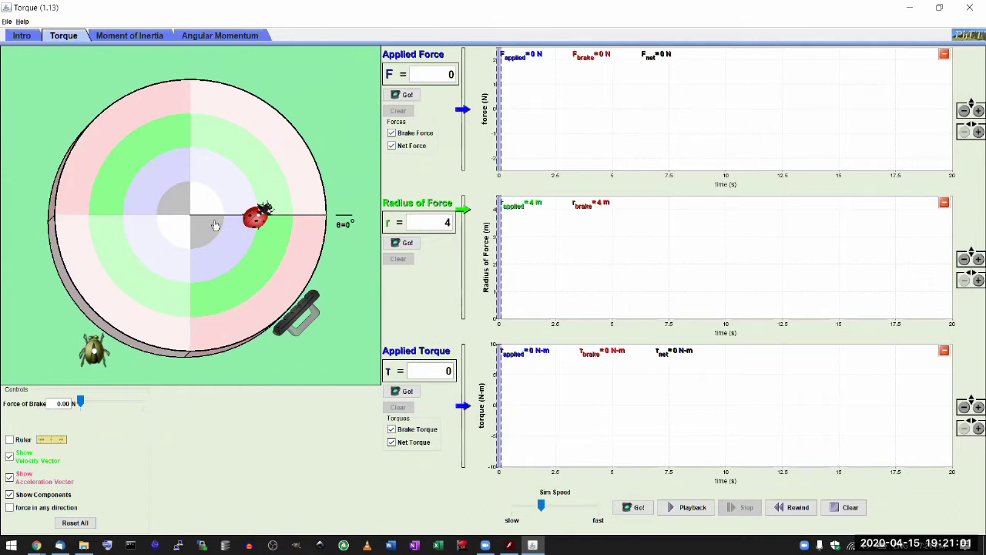
drag(254, 218, 300, 166)
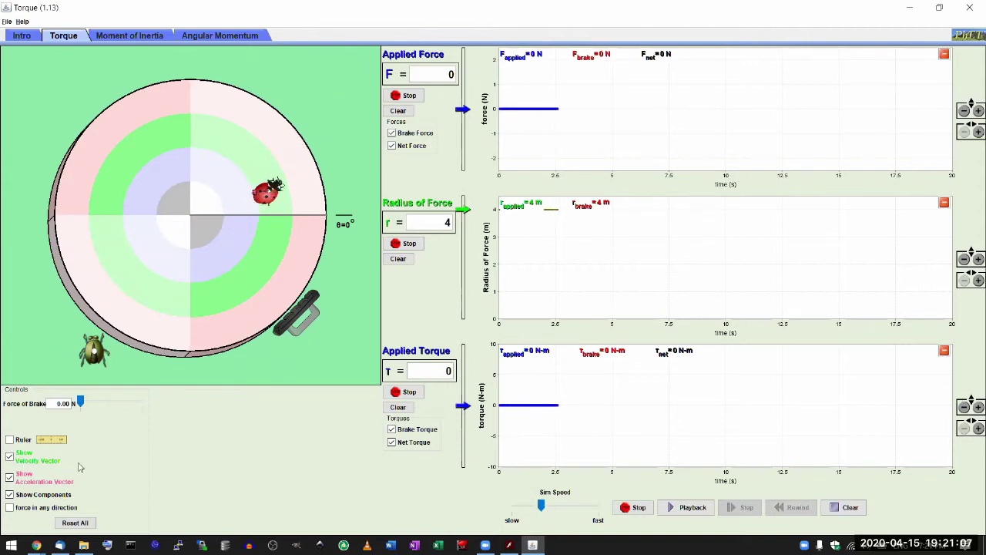
click(75, 523)
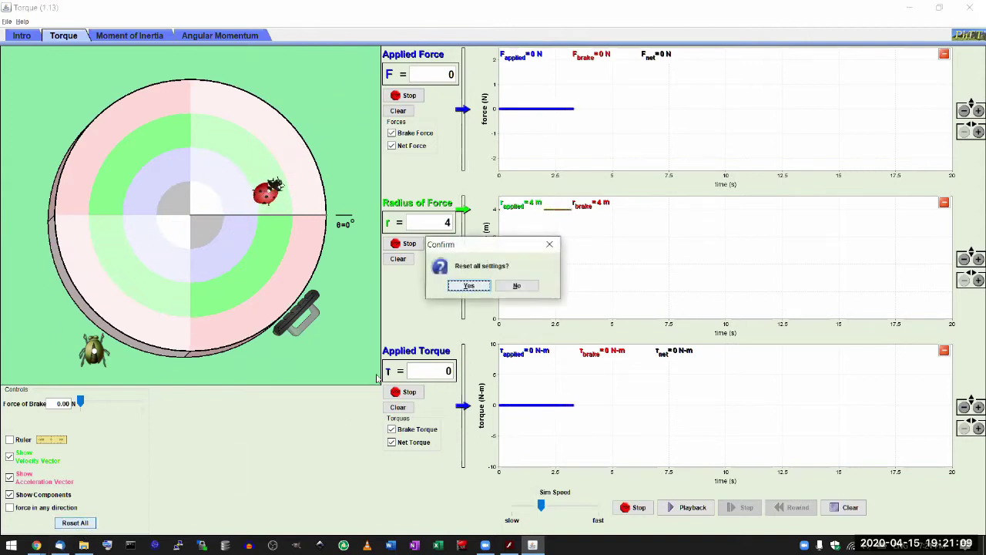
click(477, 285)
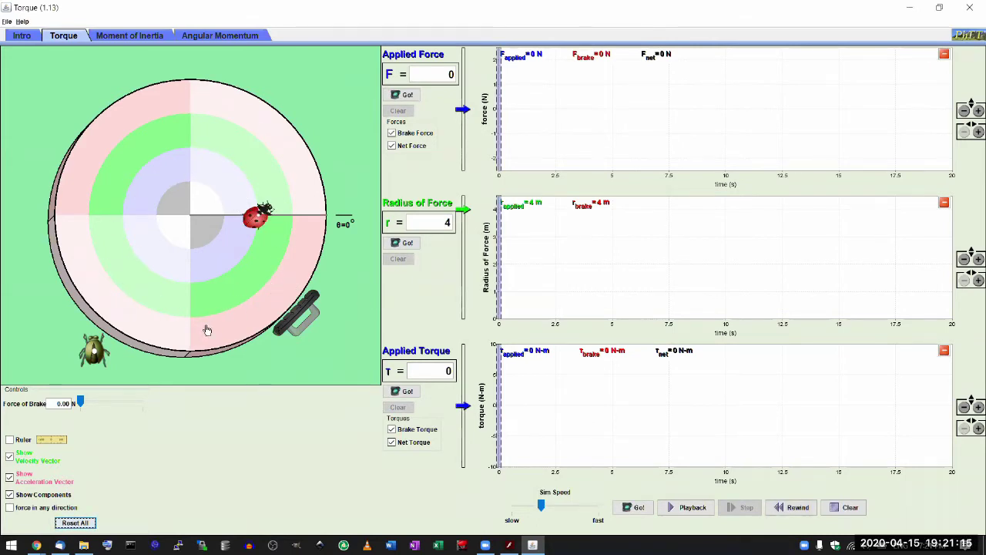
In the Torque view, push the turntable at radii between about 2.4 and 2.8 m and brake it to a stop.
click(22, 36)
click(63, 35)
click(206, 310)
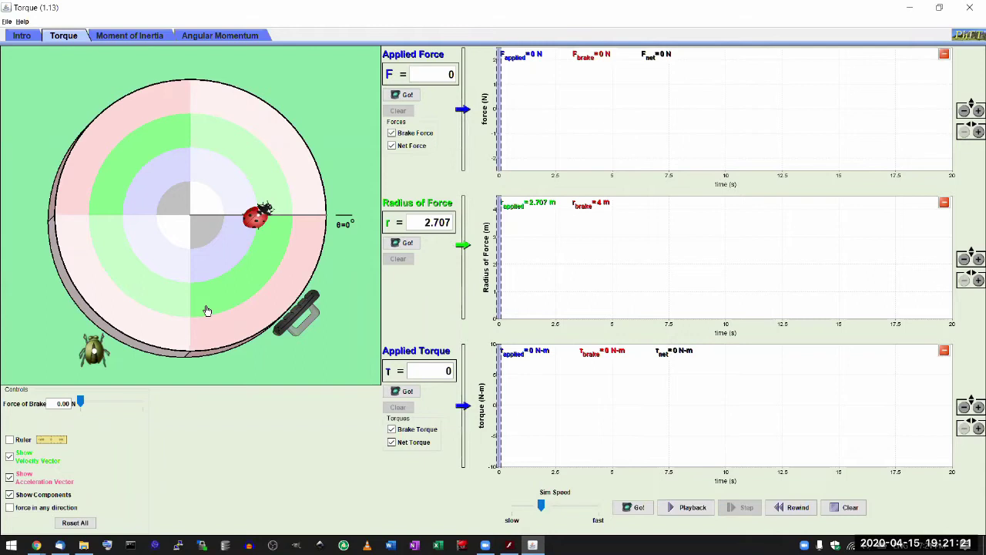
drag(214, 308, 194, 259)
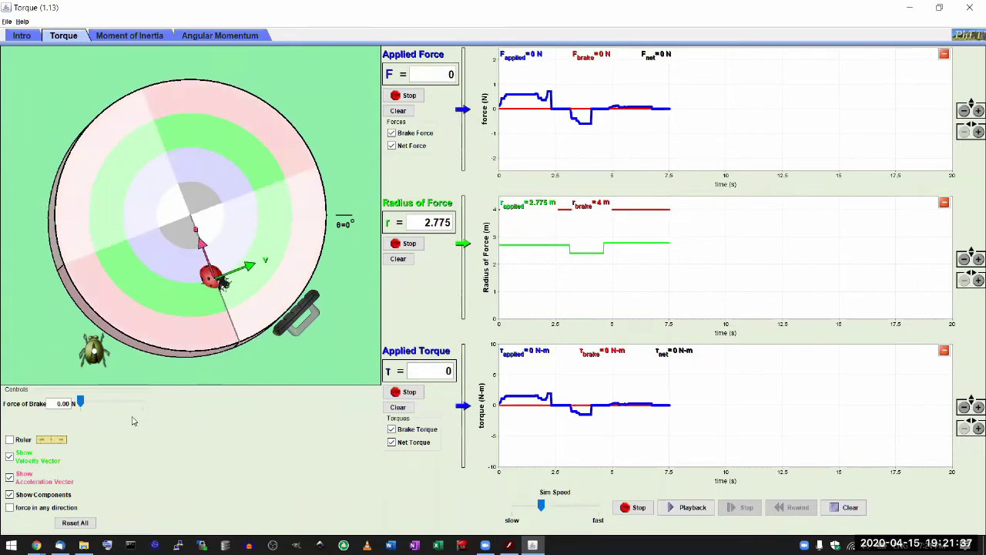
drag(299, 313, 285, 306)
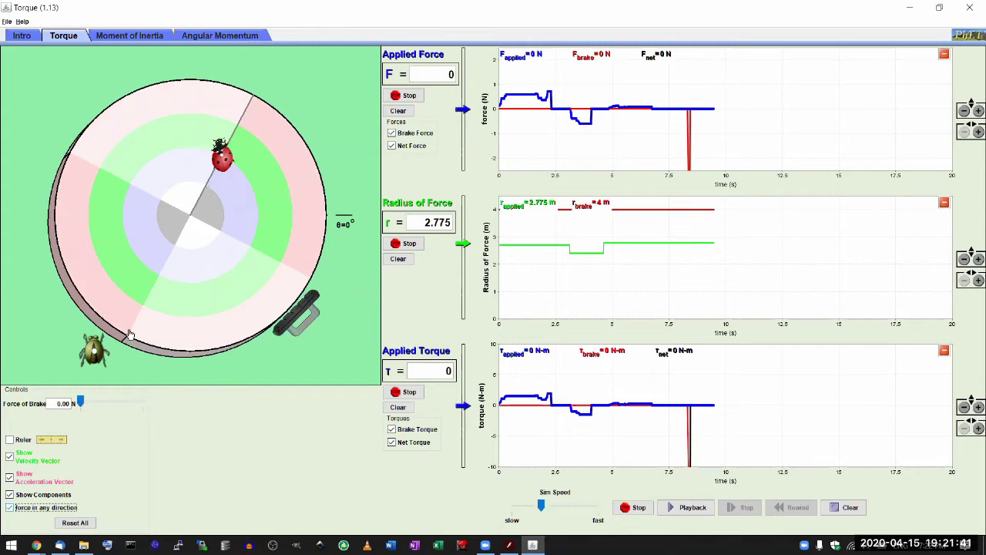
Allow force in any direction, push the turntable at a radius of about 3 m, and apply the brake.
drag(193, 322, 182, 277)
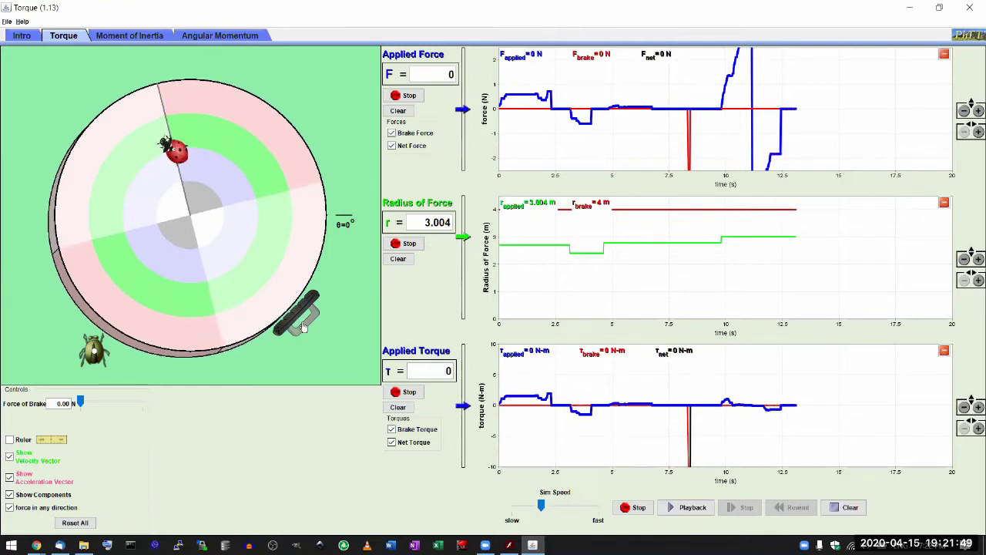
drag(302, 322, 280, 308)
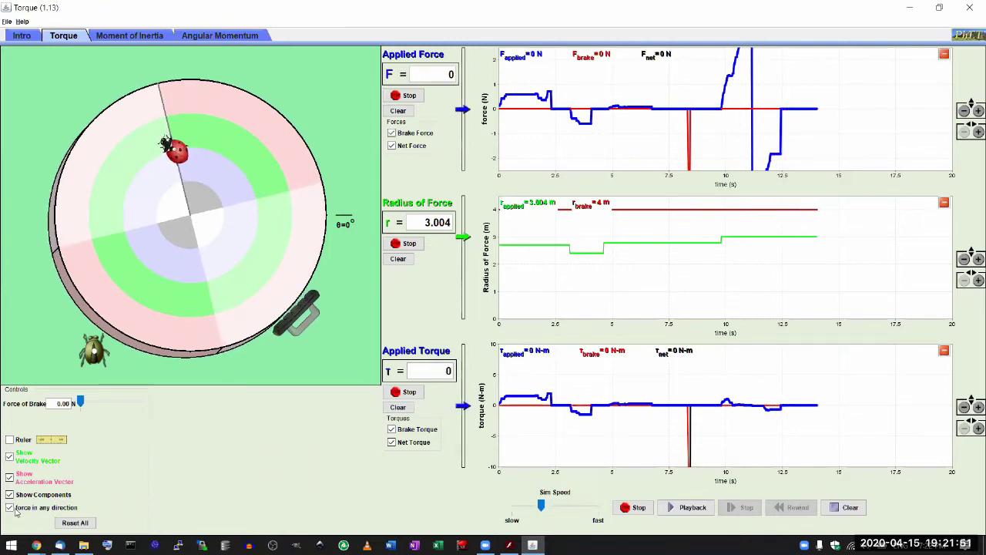
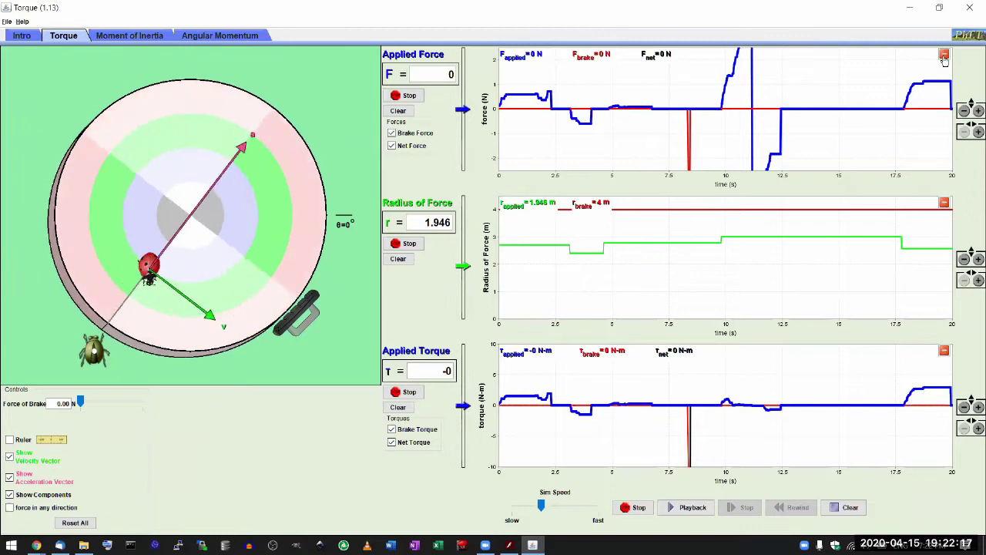
Hide and restore the Applied Force graph, and reset all settings of the simulation.
click(944, 55)
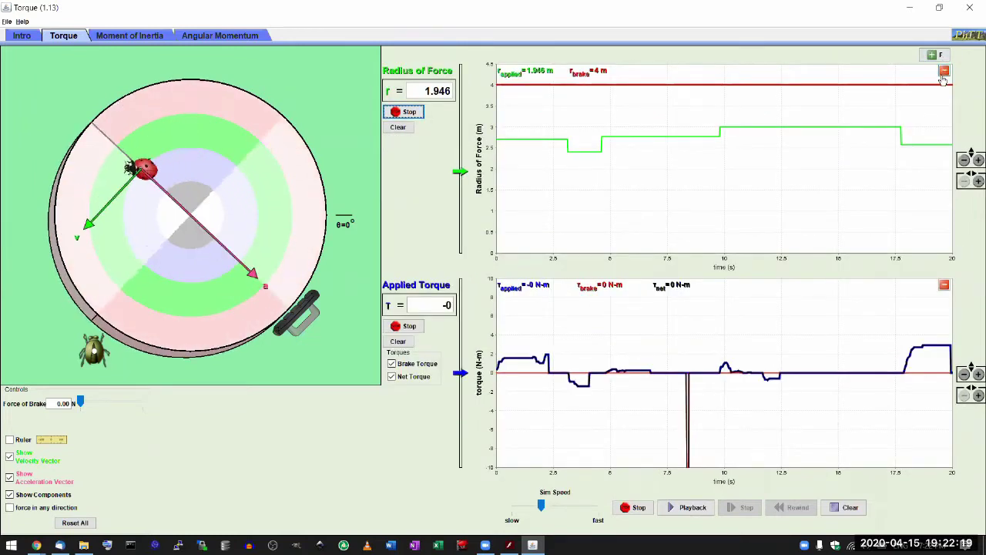
click(934, 55)
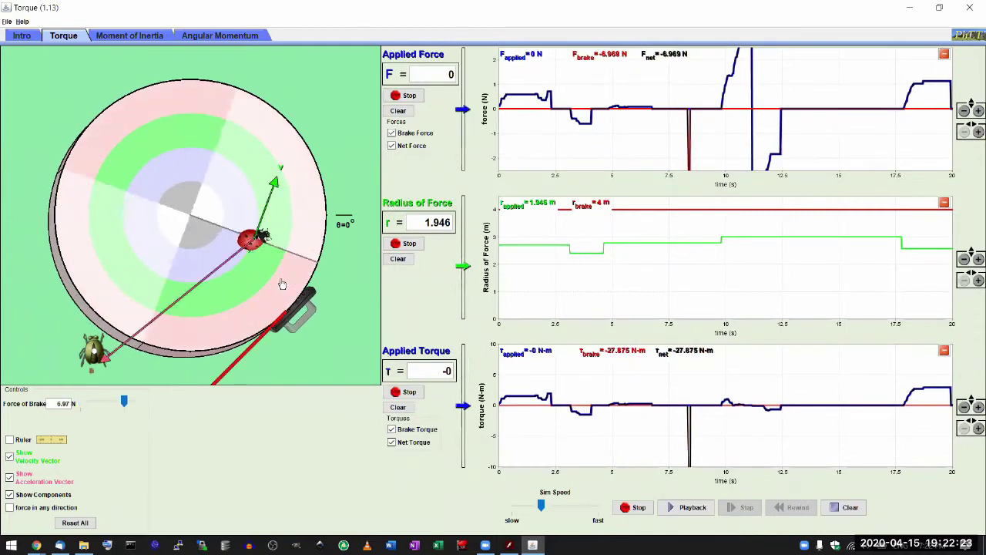
click(74, 522)
click(469, 286)
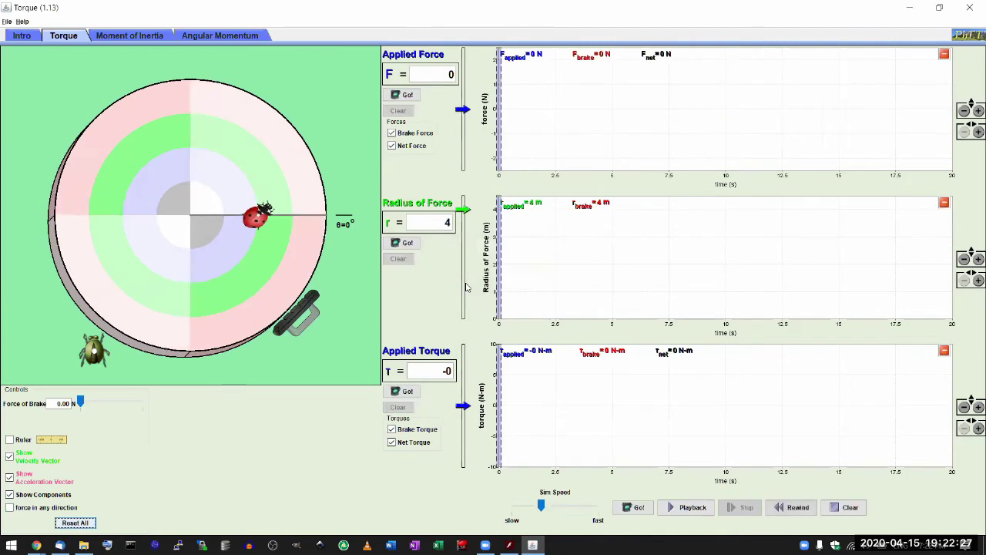
Spin the turntable from a radius of about 2.5 m, and compare slowing it with opposing forces at about 0.5 m and 3.4 m.
drag(166, 300, 208, 308)
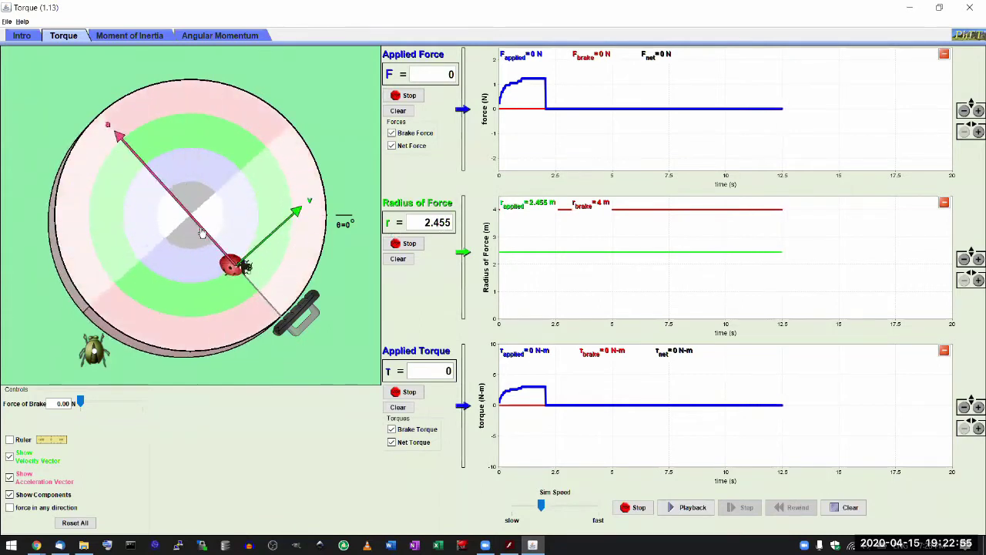
drag(194, 228, 179, 241)
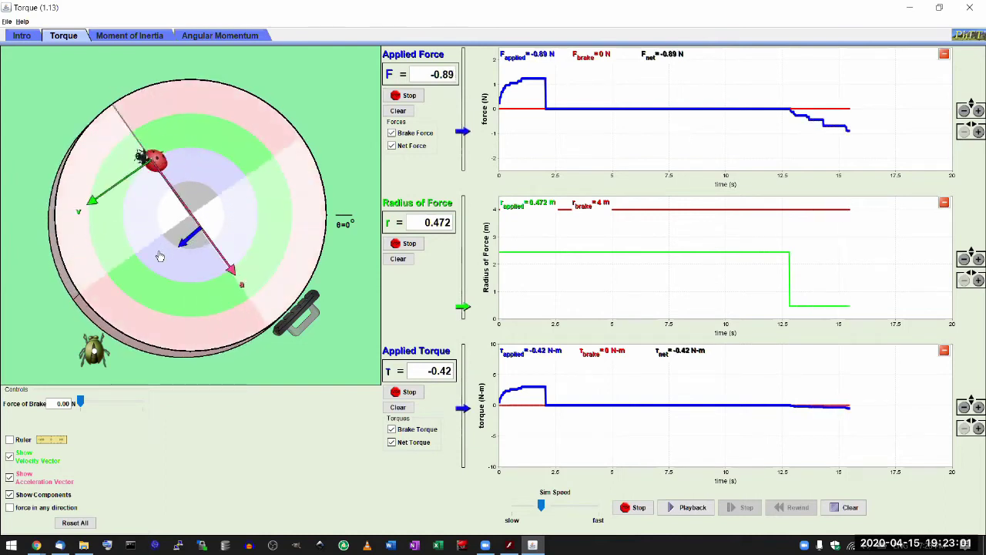
drag(153, 263, 153, 262)
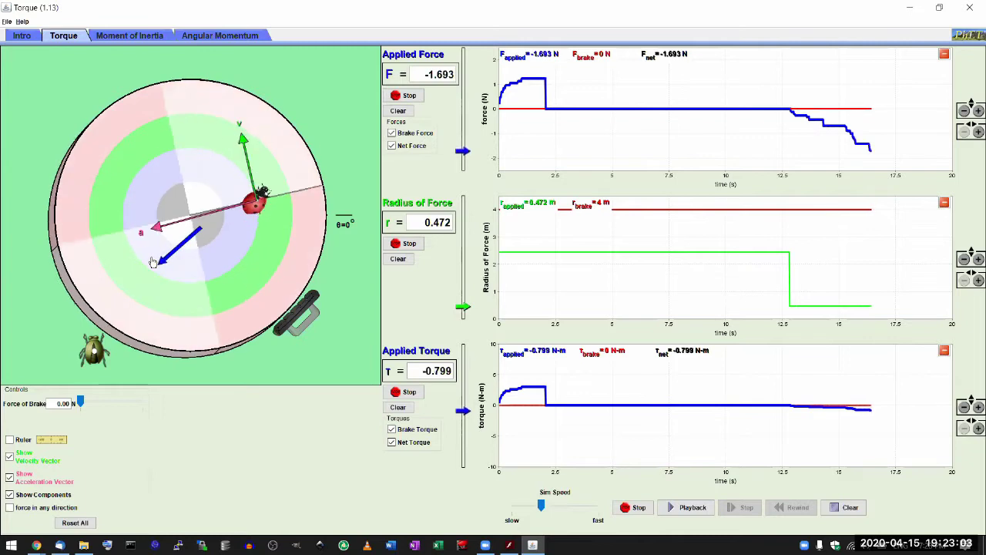
drag(262, 336, 225, 345)
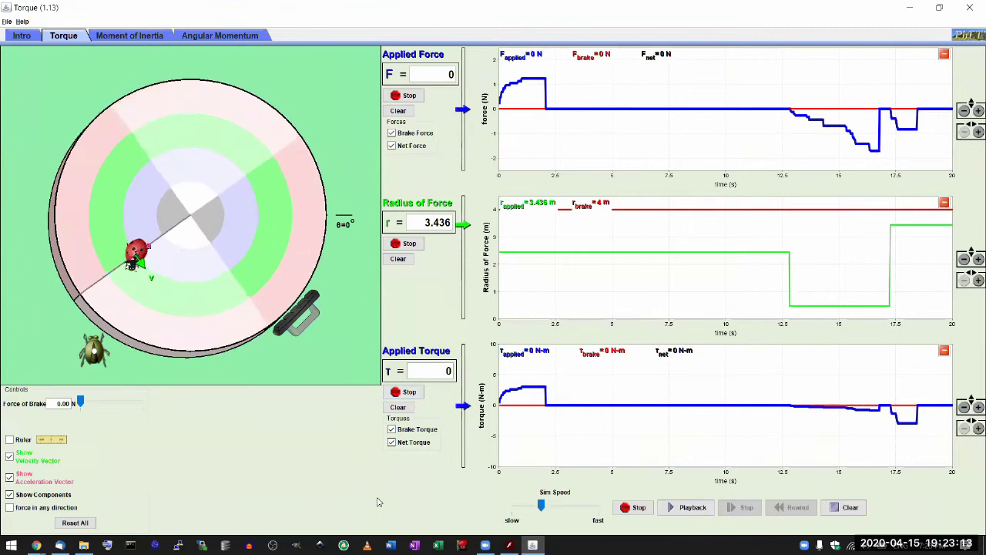
Reset all settings and run the simulation with an applied force of 0.5 N at a radius of 2 m.
click(75, 524)
click(467, 284)
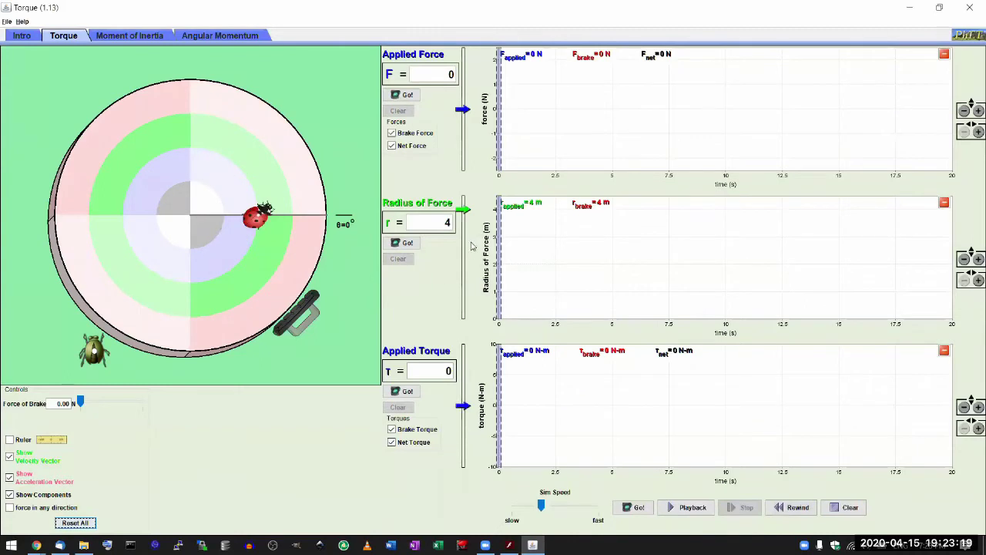
drag(466, 112, 465, 104)
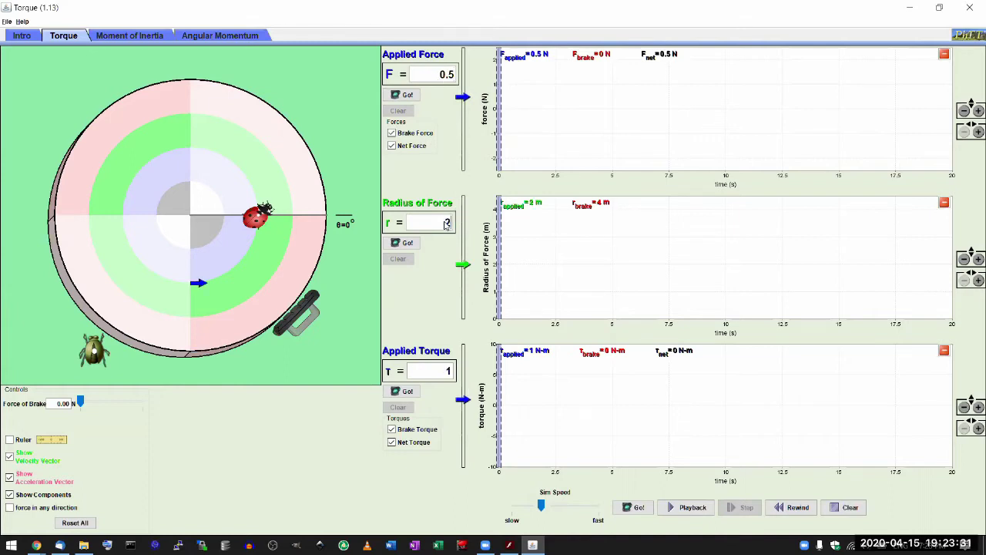
click(637, 508)
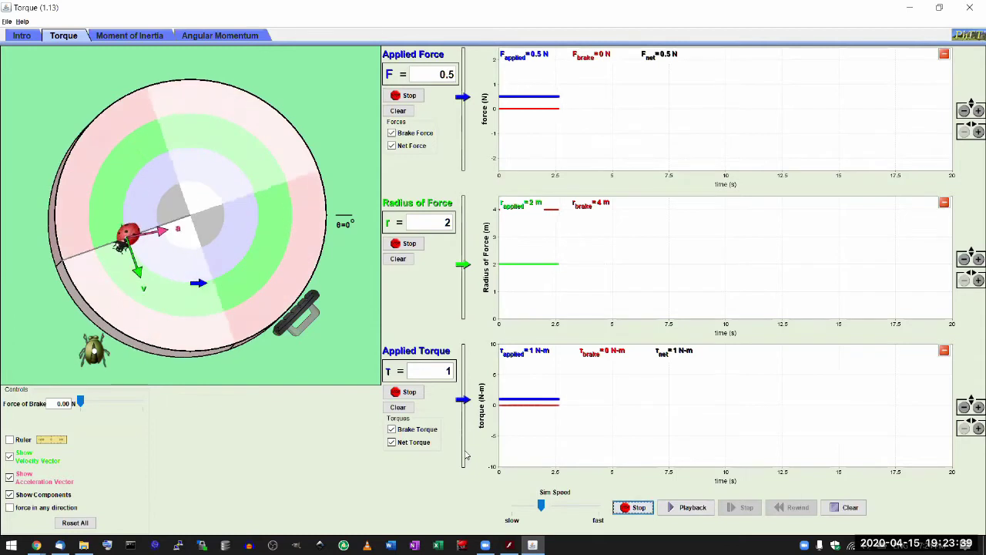
Pause the simulation, set the applied force to 1 N, and run it for a few more seconds before stopping it.
click(633, 507)
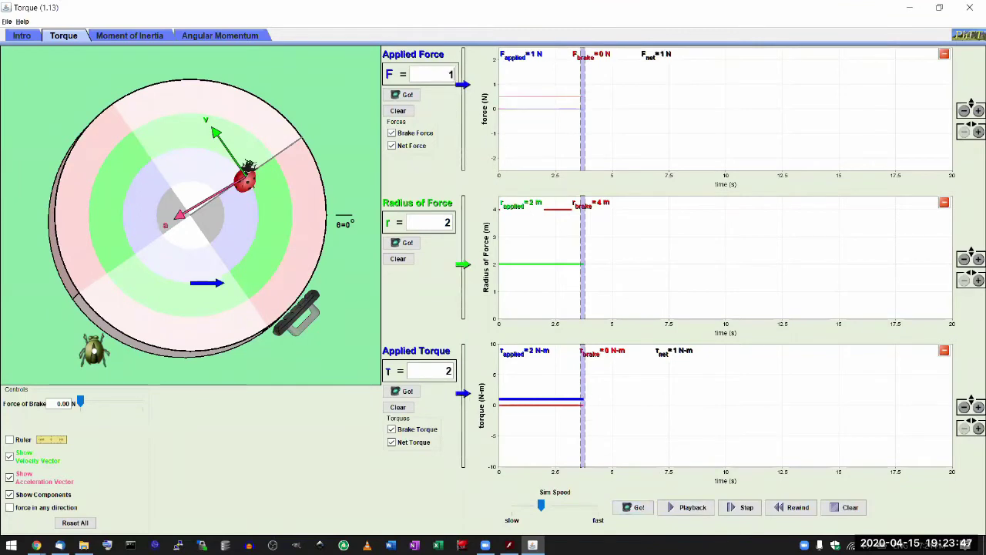
click(627, 506)
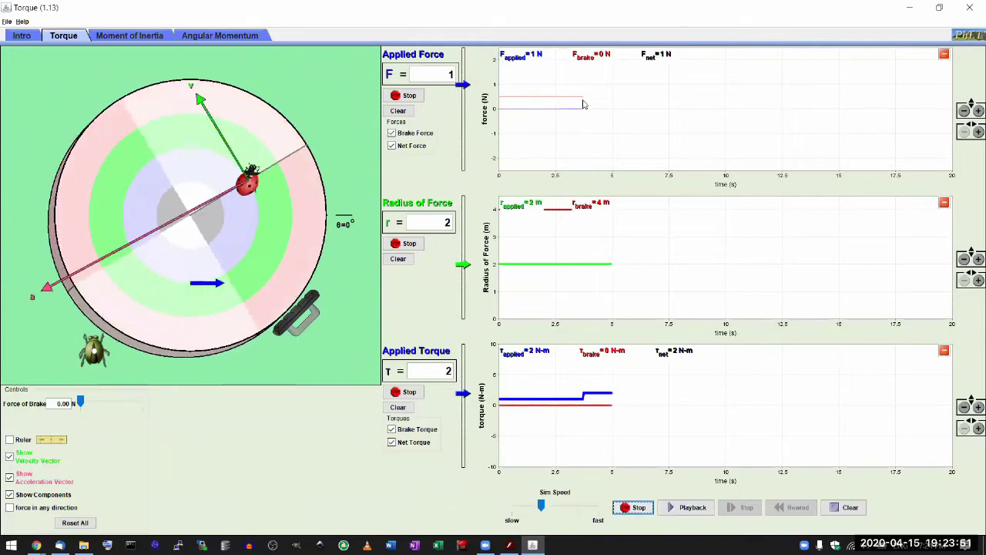
click(630, 508)
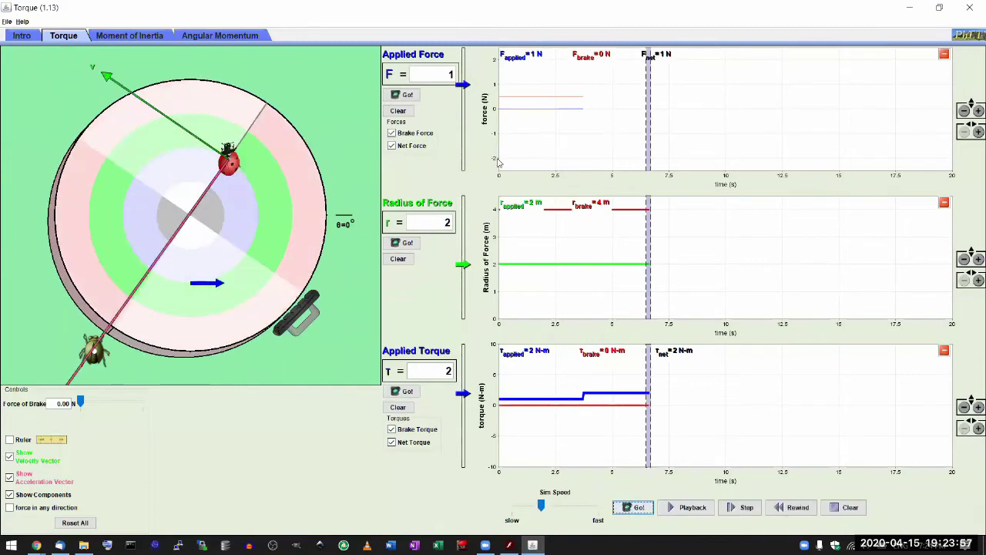
Resume the simulation and lower the applied force to 0.375 N while the turntable spins.
click(637, 507)
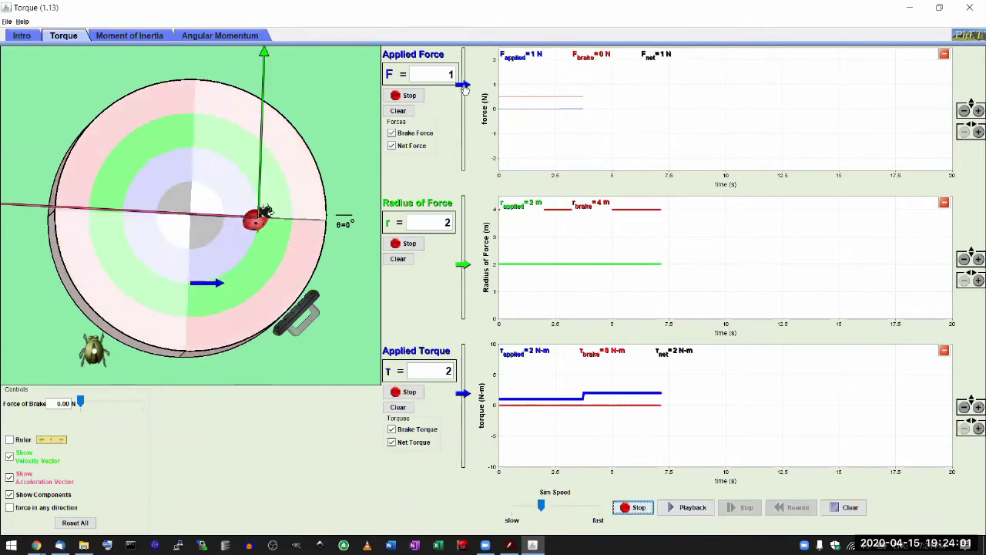
drag(466, 102, 464, 100)
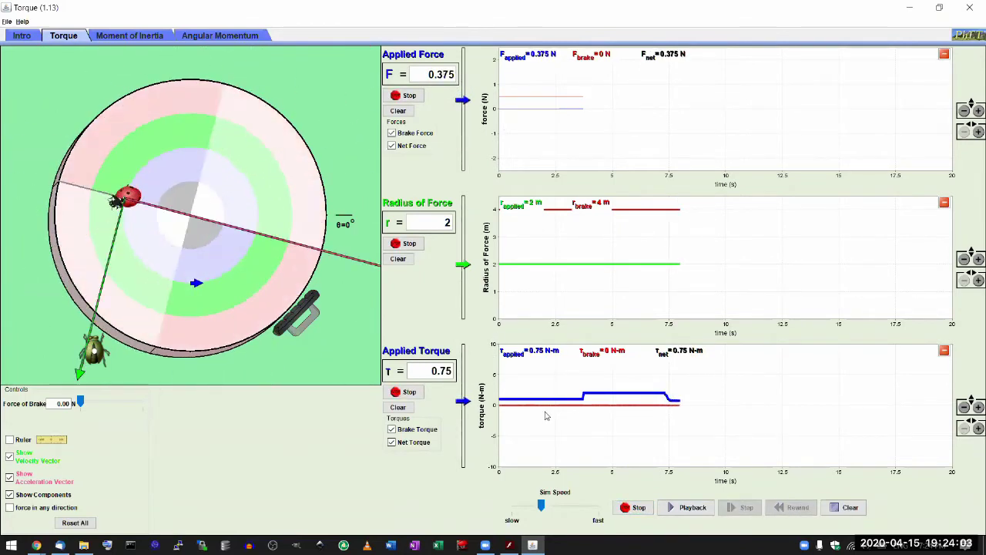
Reset all settings and run the simulation briefly with a force of 0.375 N at a radius of 4 m.
click(75, 522)
click(469, 285)
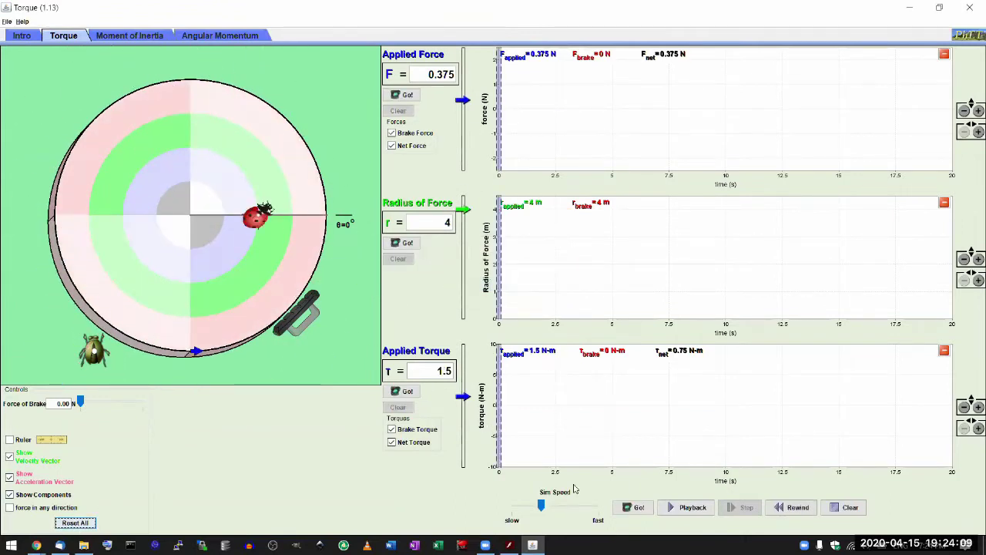
click(644, 509)
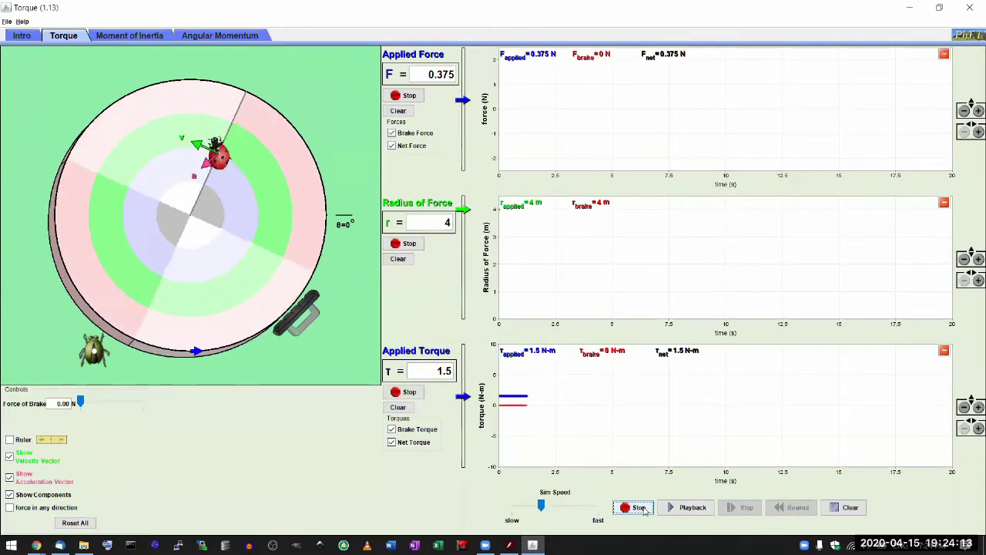
click(642, 509)
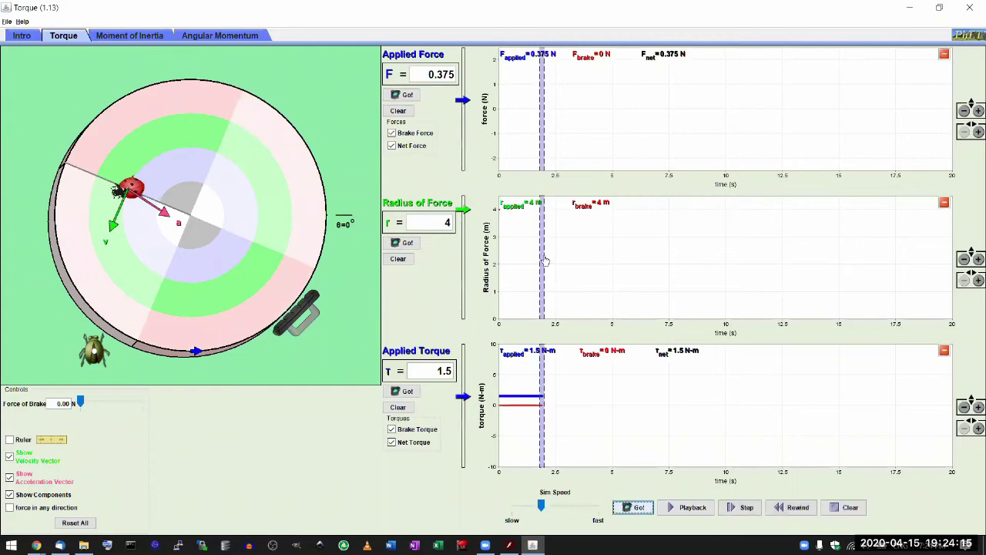
Clear the recorded graph data and rerun the simulation for about a second before stopping it.
click(407, 113)
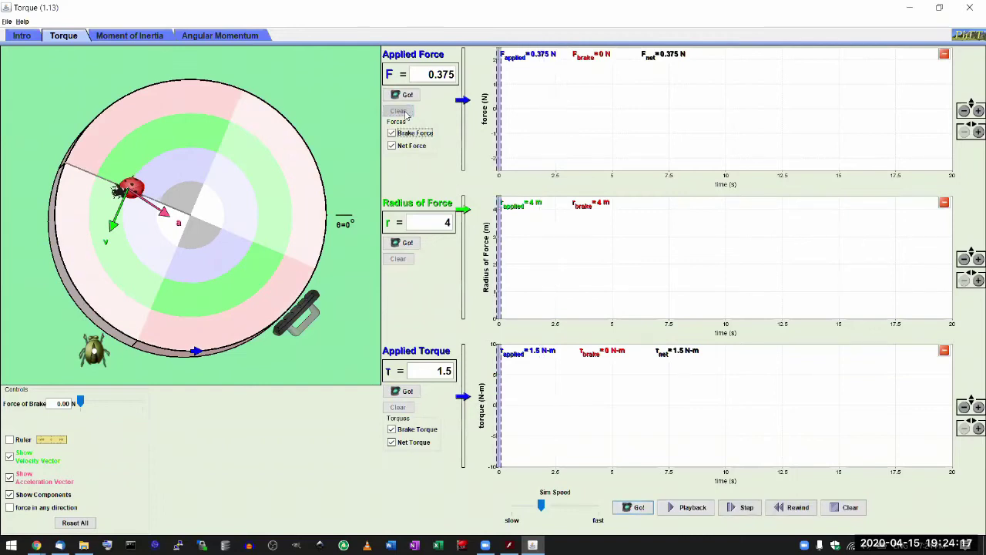
click(630, 513)
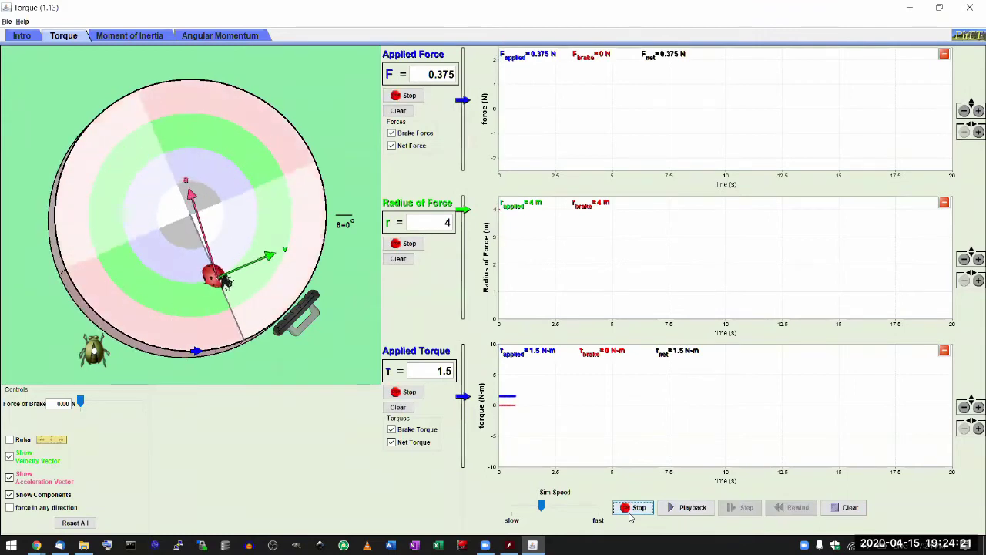
click(199, 216)
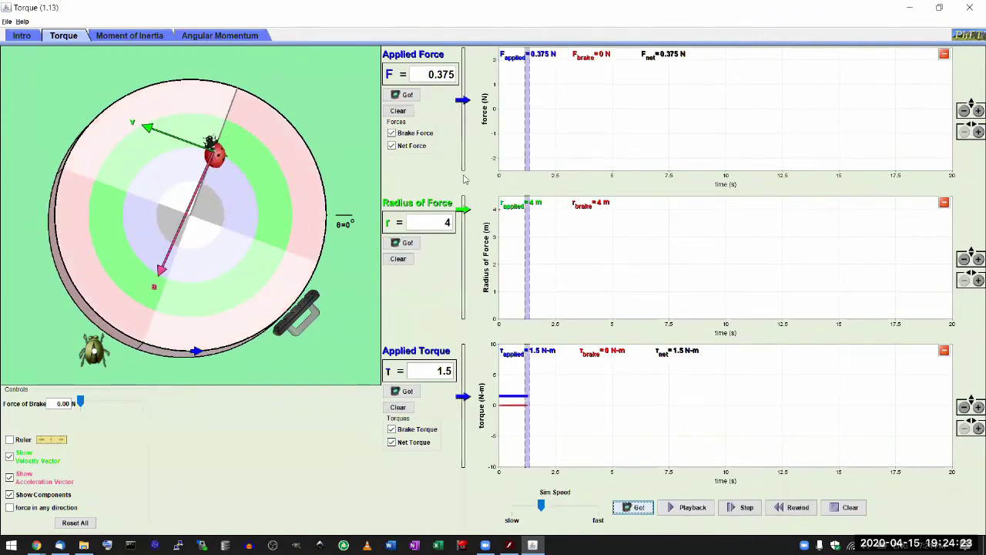
Exit the Torque simulation, relaunch it from the Downloads folder and maximize its window.
click(6, 20)
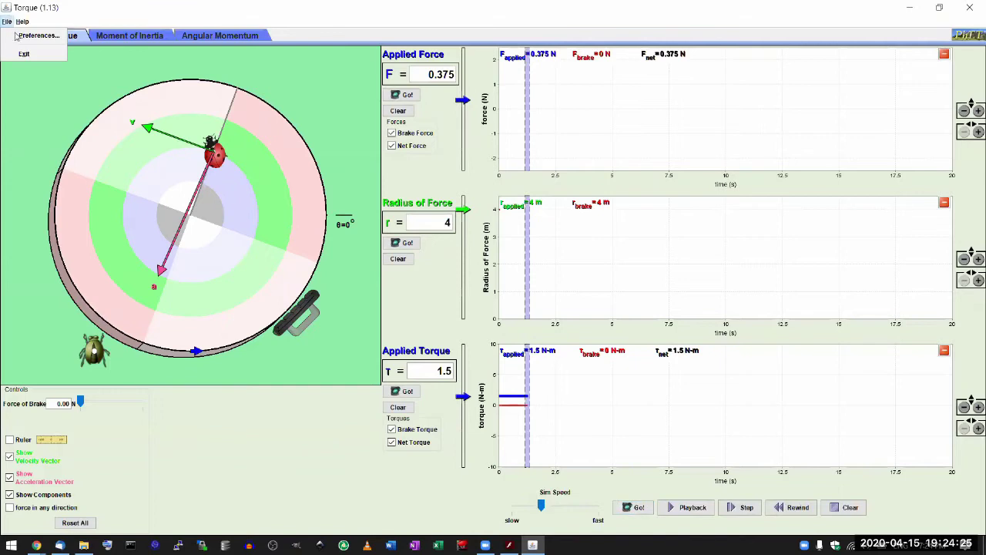
click(47, 54)
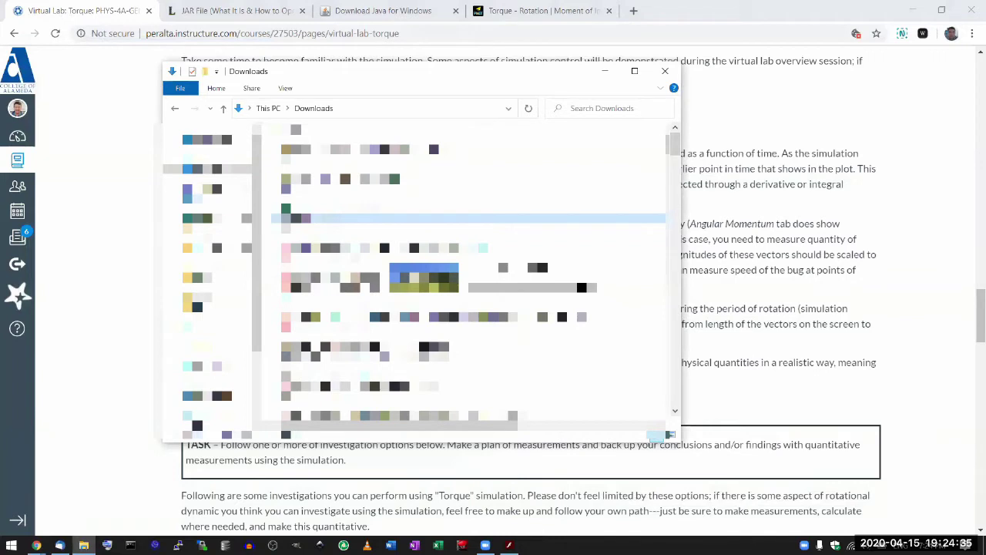
key(Return)
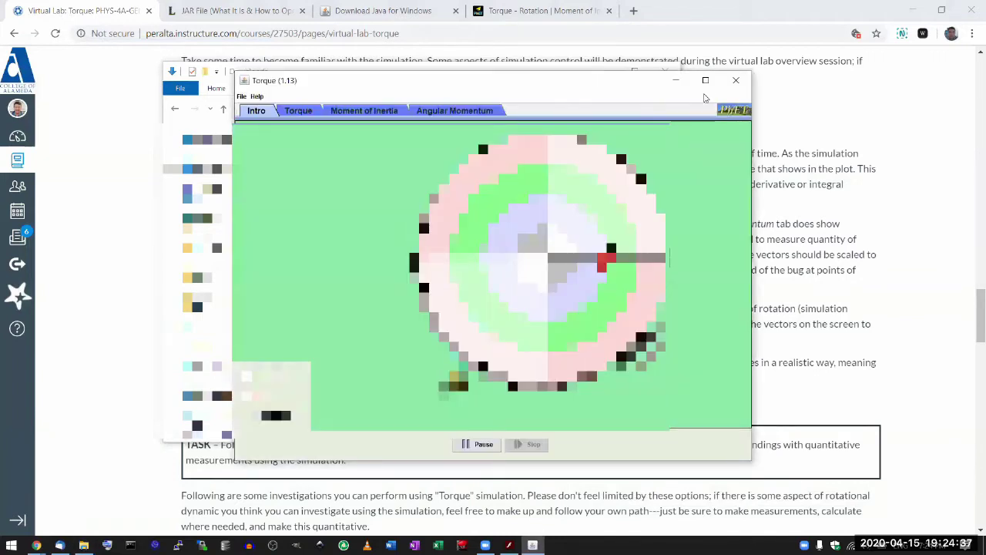
click(705, 80)
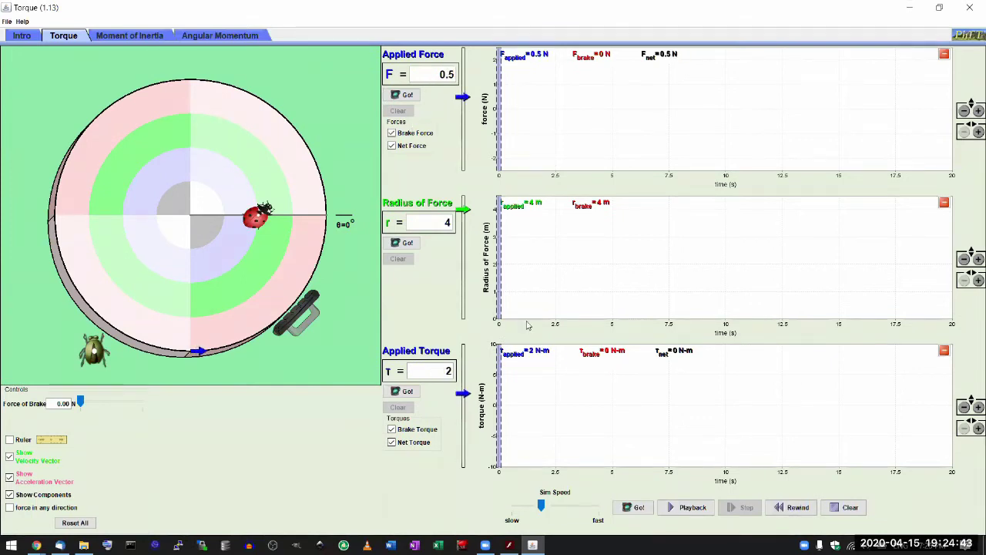
Run the torque simulation, reducing the force radius to 3.475 m and the applied force to 0.292 N before stopping it.
click(626, 507)
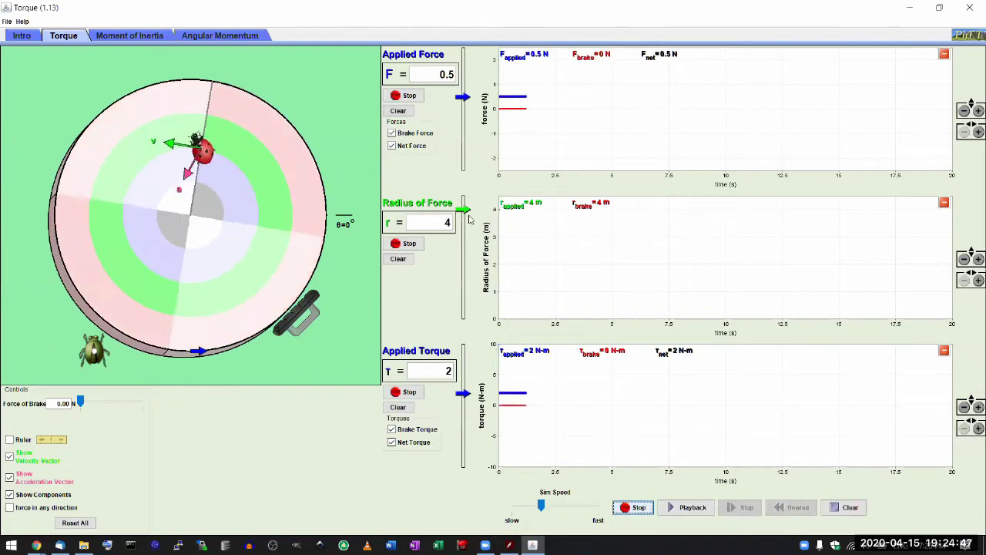
drag(465, 210, 464, 223)
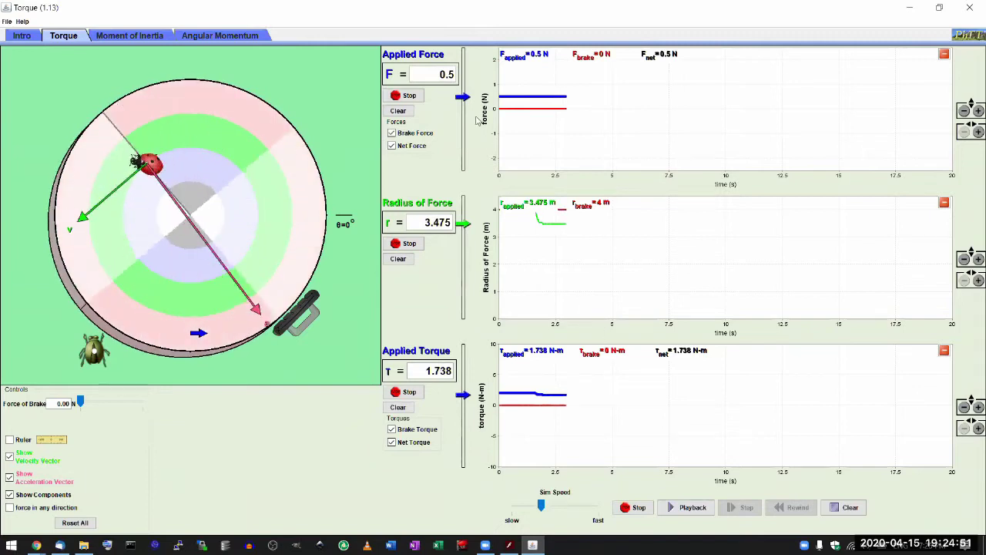
drag(468, 100, 467, 103)
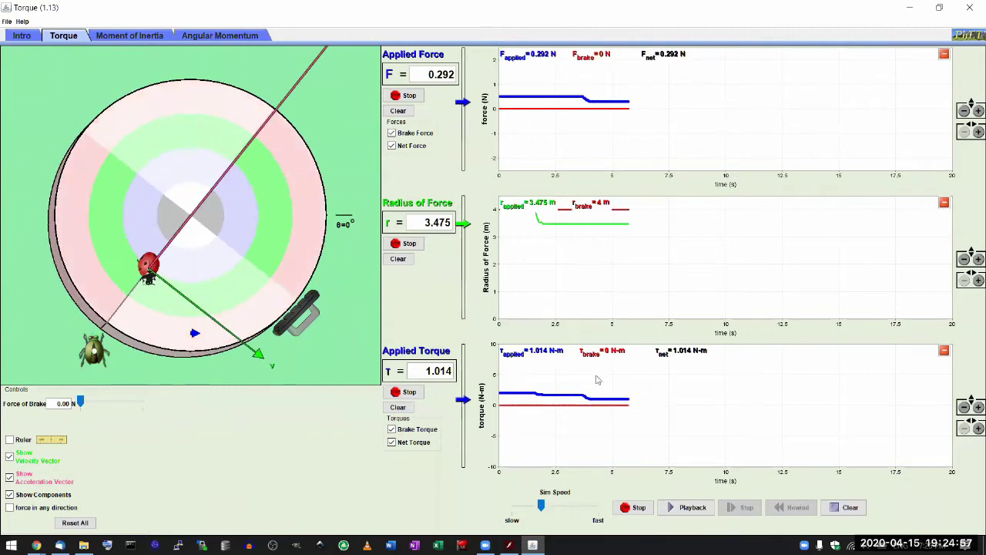
click(637, 507)
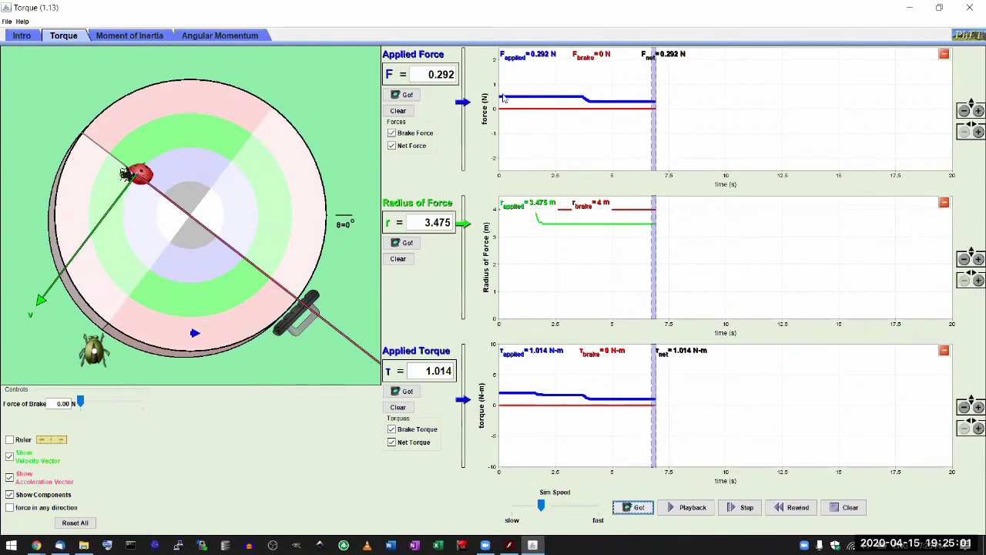
Move the playback marker back to about 1.5 s and replay the recorded motion for a short while.
drag(653, 89, 533, 99)
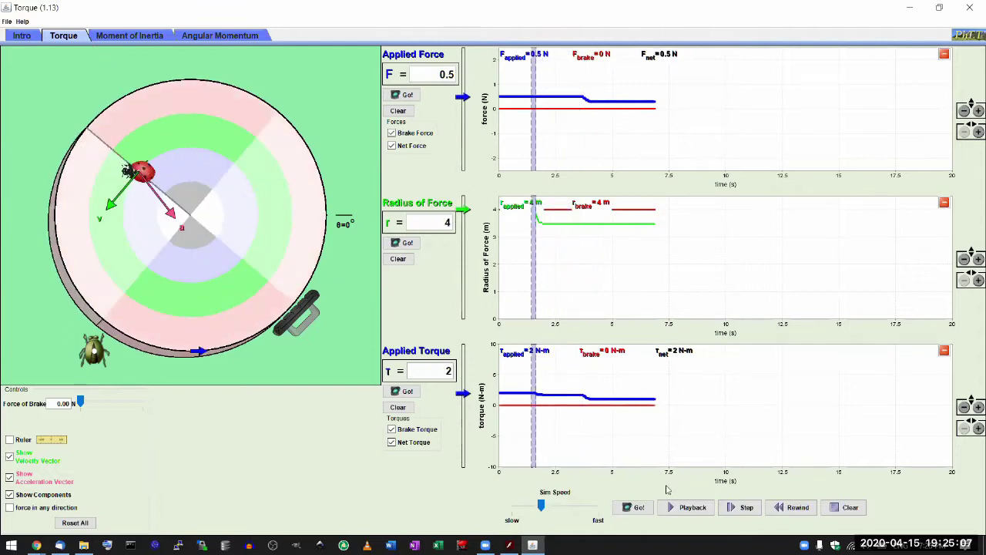
click(677, 508)
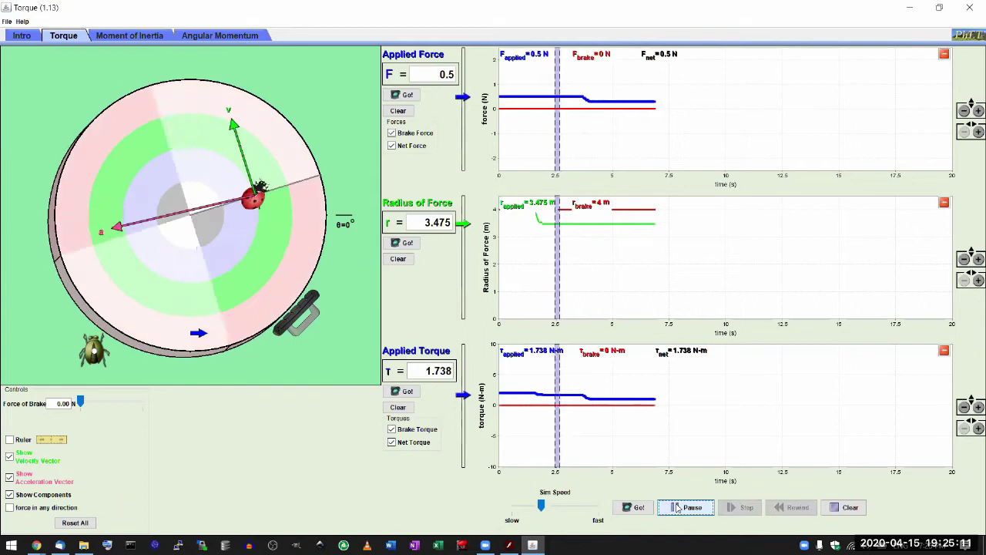
click(678, 507)
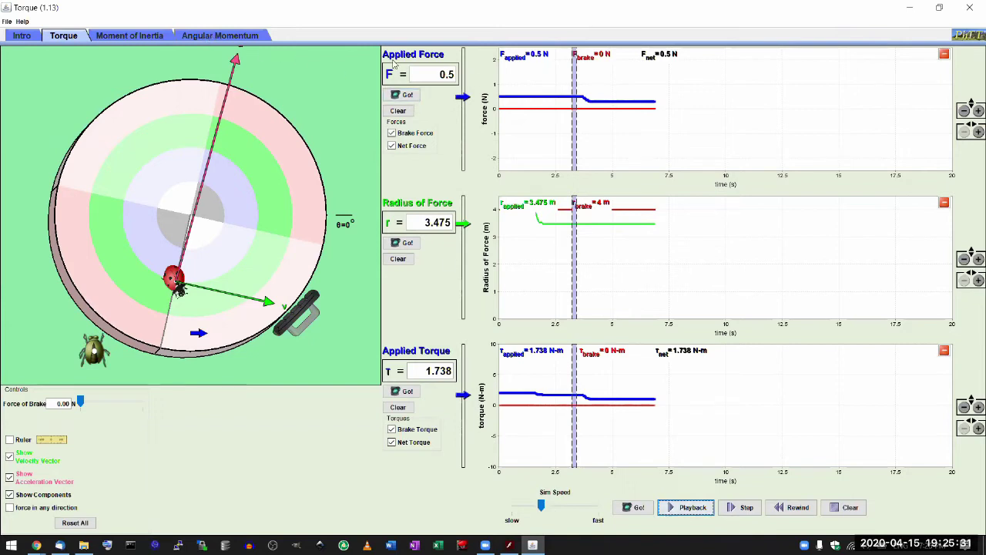
Run the Moment of Inertia simulation with an applied torque of 2 N-m, and set the torque to 0 during the run.
click(108, 39)
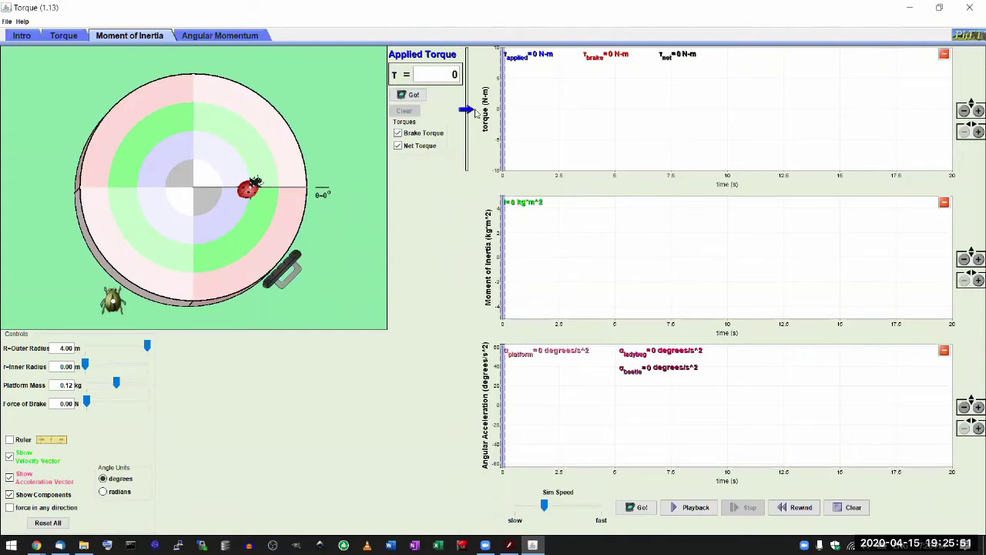
drag(472, 104, 473, 100)
click(631, 508)
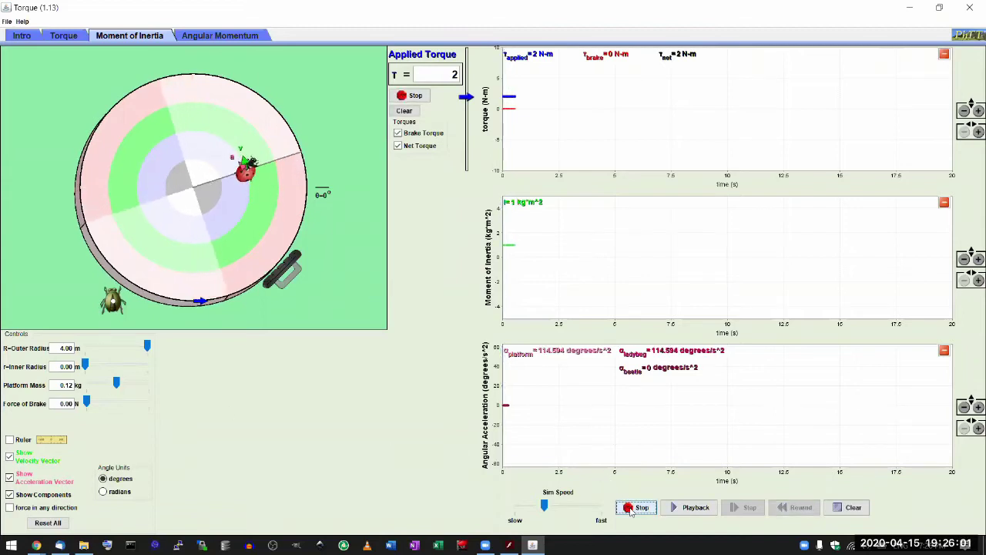
double_click(453, 74)
text(0)
key(Return)
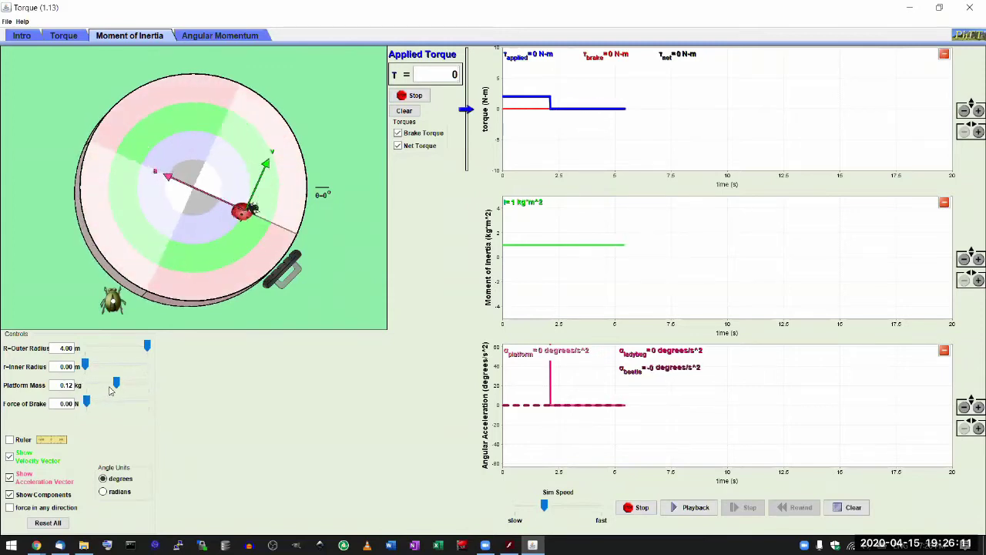
Raise the spinning platform's mass to 0.25 kg, return it to 0.13 kg, and set the inner radius to 1.90 m.
drag(116, 384, 261, 390)
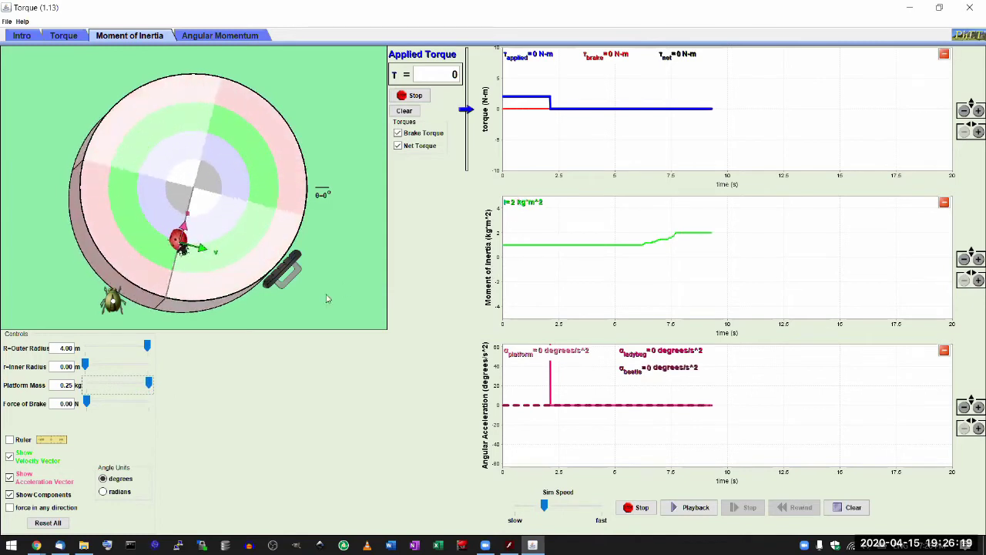
drag(149, 384, 115, 367)
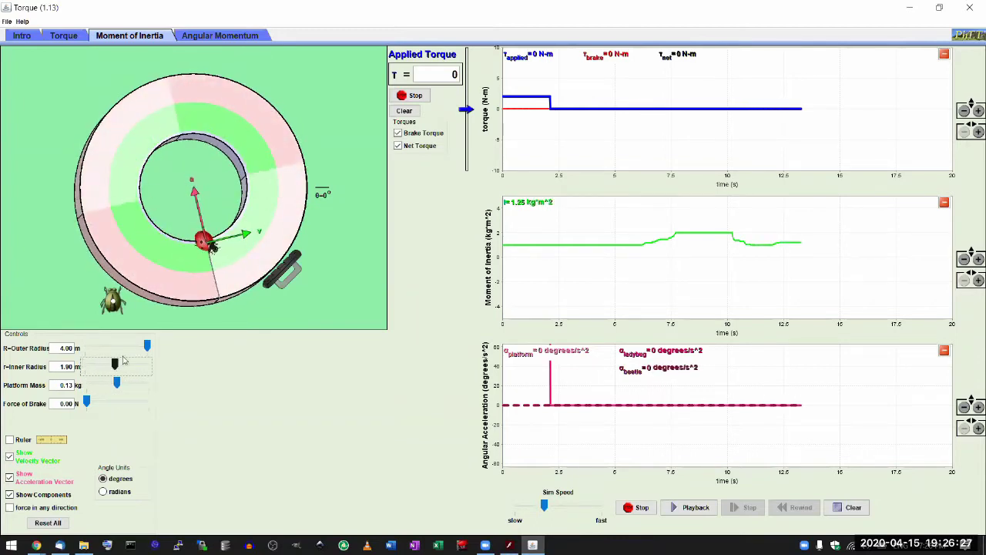
Shrink the platform's outer radius and restore it to 4 m, set the inner radius to 0 m, and stop the run.
drag(148, 349, 175, 351)
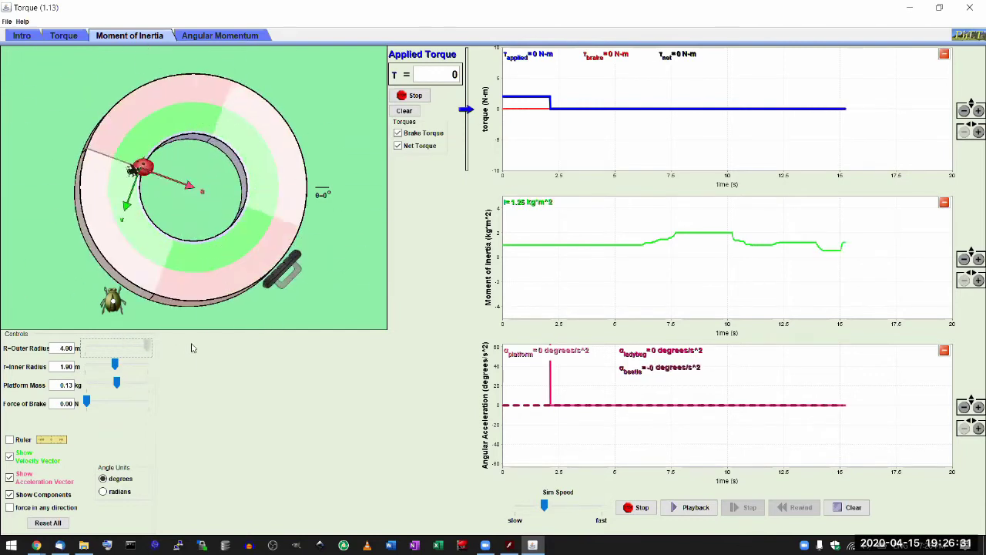
drag(116, 366, 51, 363)
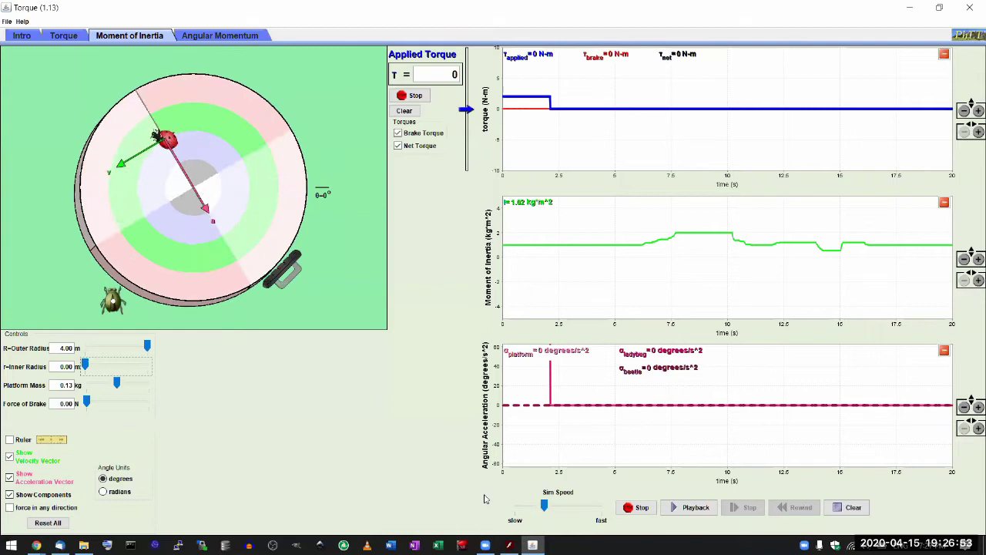
click(634, 508)
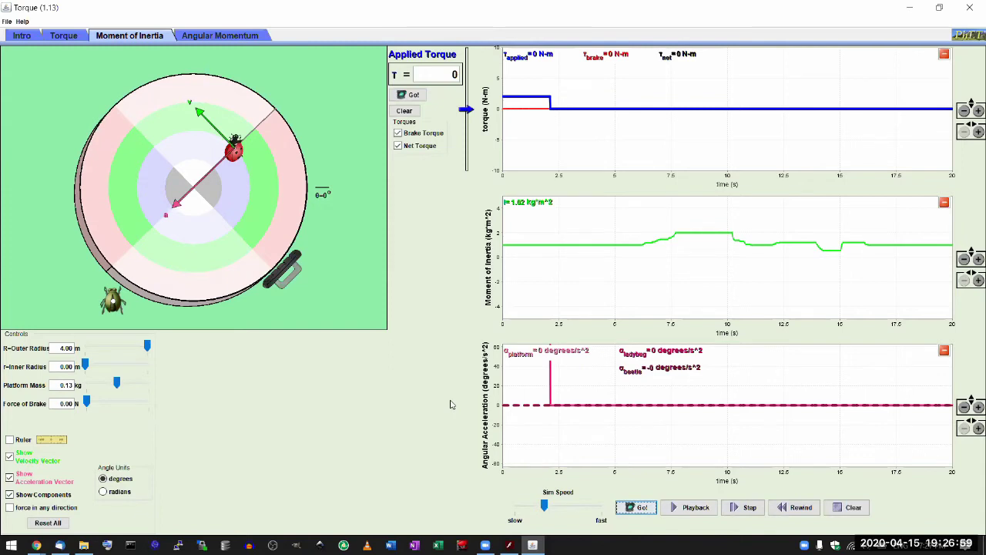
Run the Angular Momentum simulation with the platform's angular velocity set to about 102.657 degrees/s.
click(221, 36)
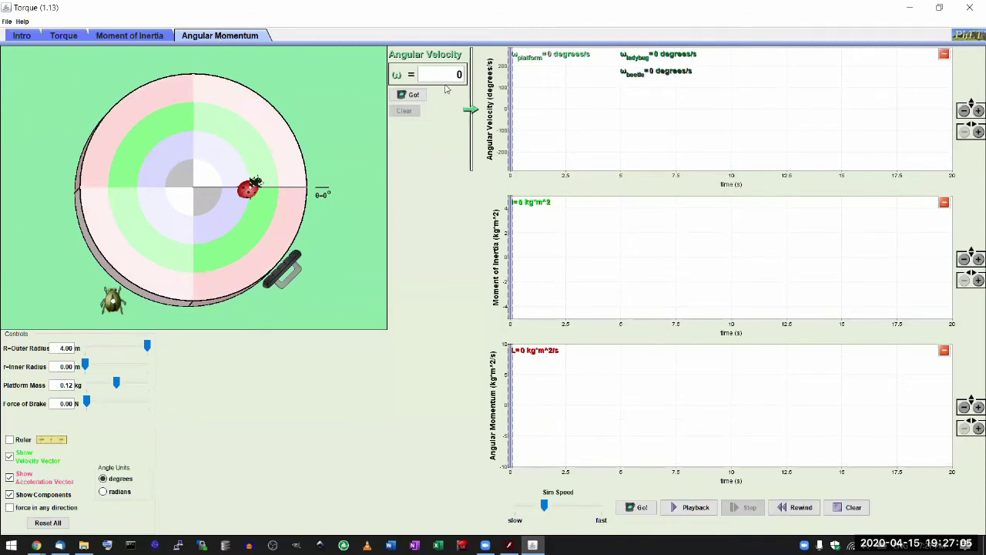
drag(468, 112, 476, 90)
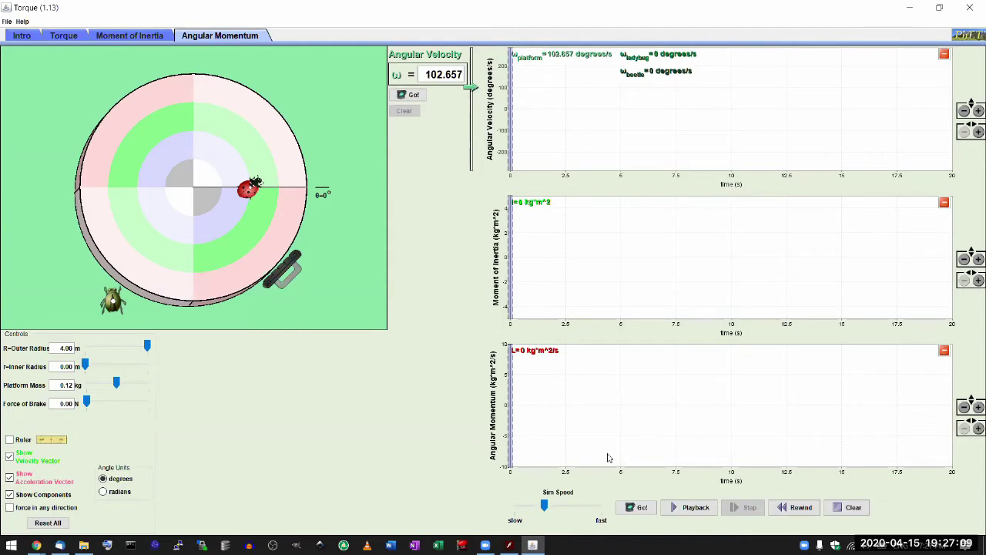
click(637, 507)
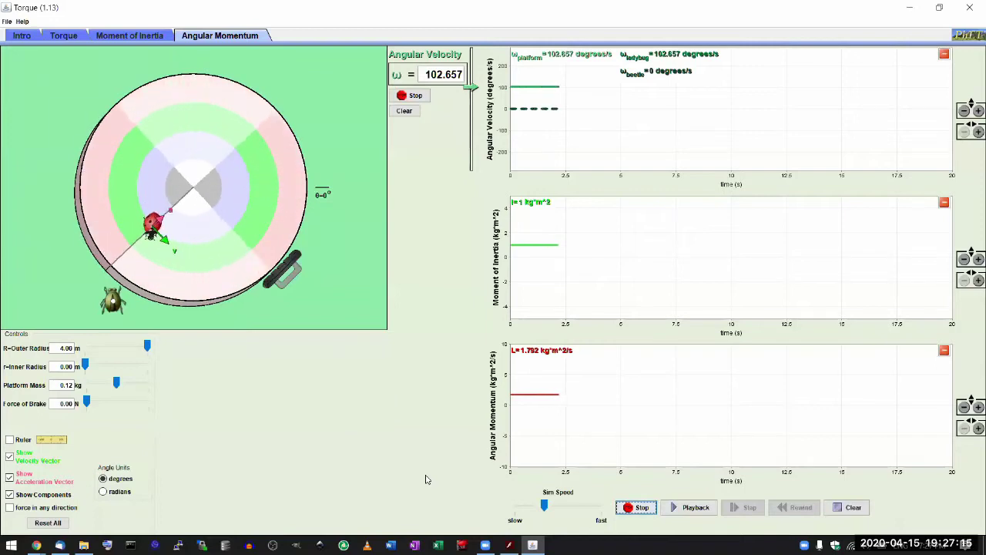
Widen the spinning platform's inner radius and return it to 0 m while the graphs record.
click(107, 369)
drag(107, 369, 69, 368)
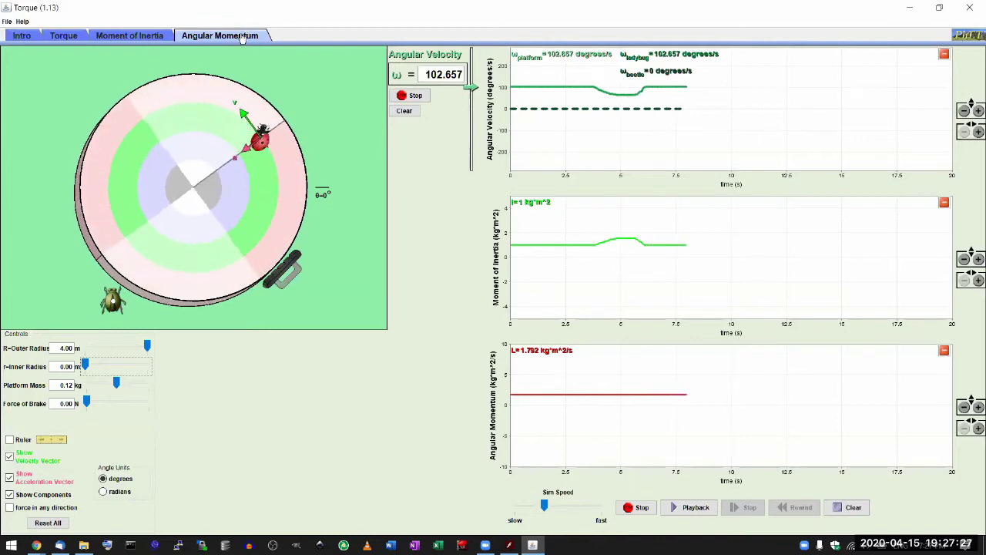
Compare the quantities plotted in the Moment of Inertia and Angular Momentum simulations.
click(150, 39)
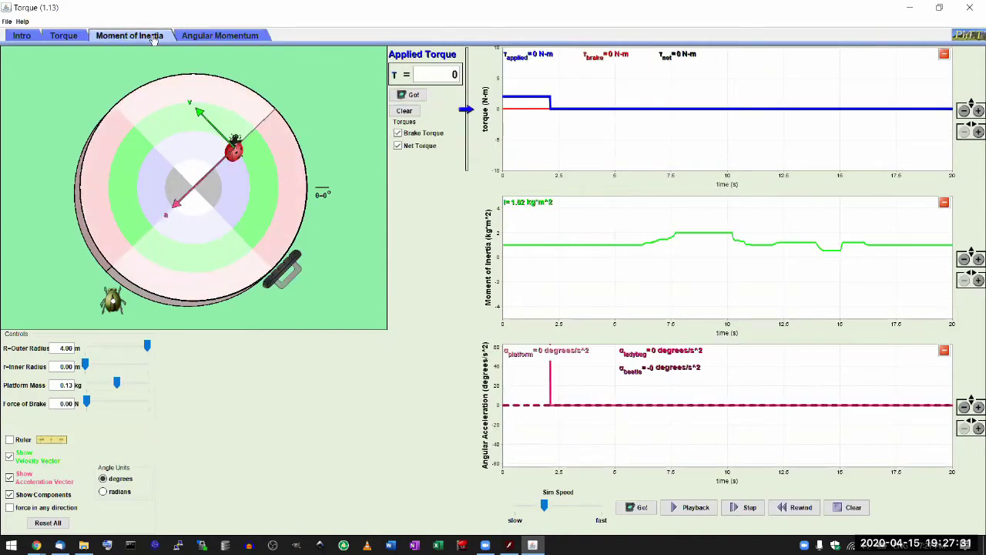
click(208, 39)
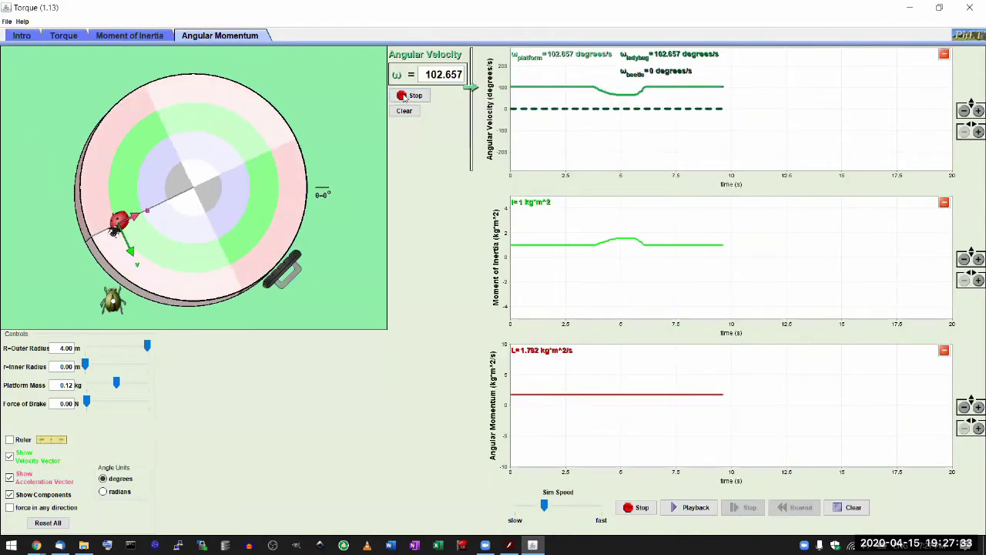
click(154, 36)
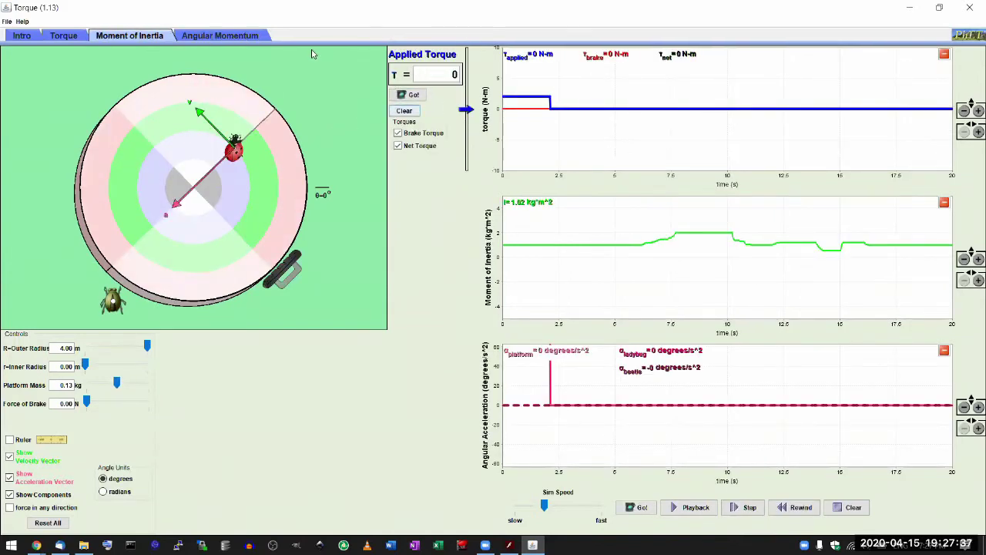
click(221, 36)
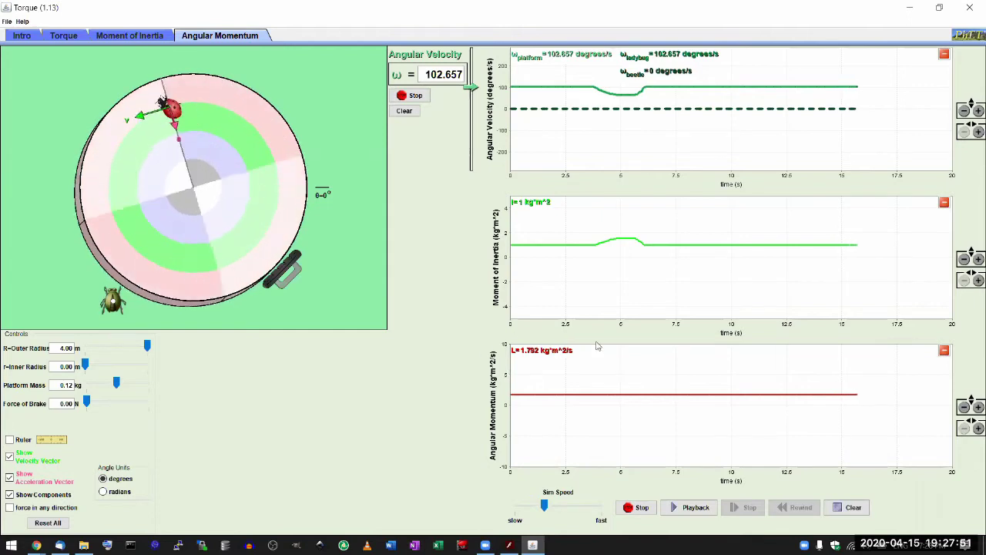
Check the Moment of Inertia graphs again, and read the Measurement and Analysis Basics section of the lab manual in Chrome.
click(121, 36)
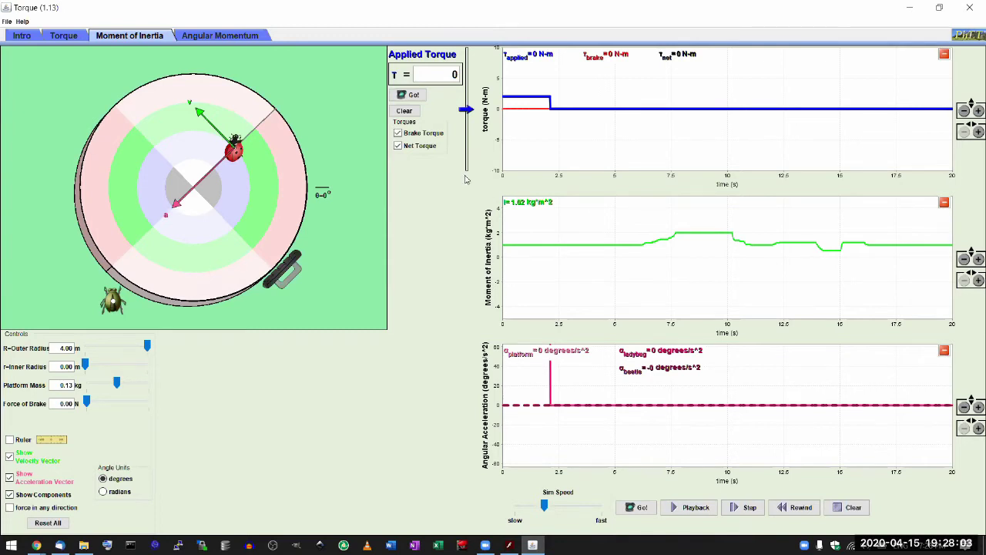
click(241, 38)
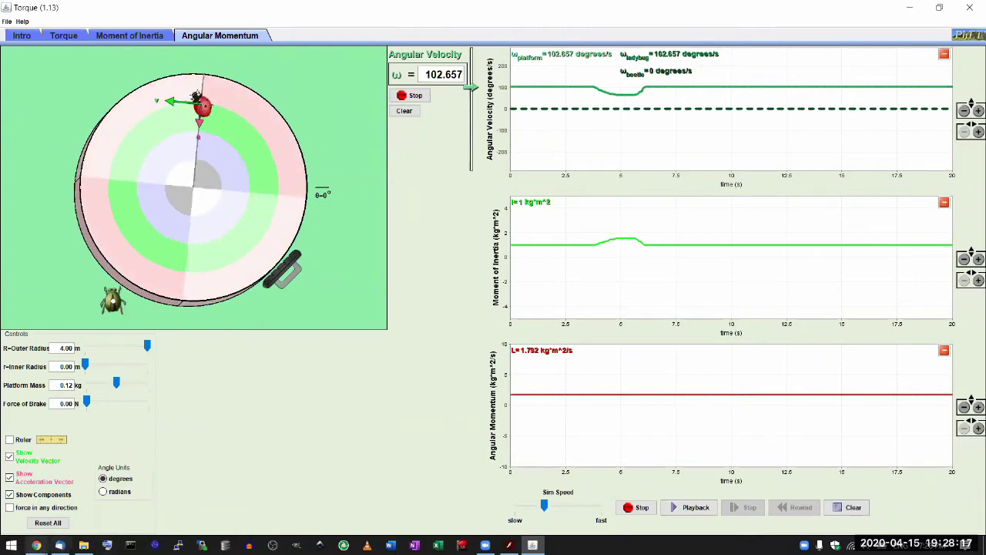
mouse_move(37, 544)
click(74, 521)
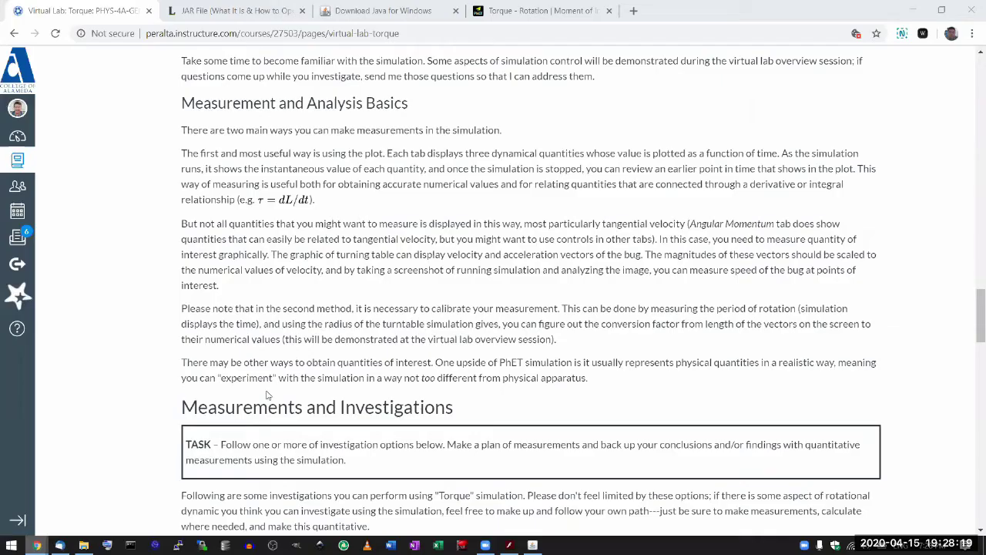
drag(182, 103, 600, 337)
click(600, 337)
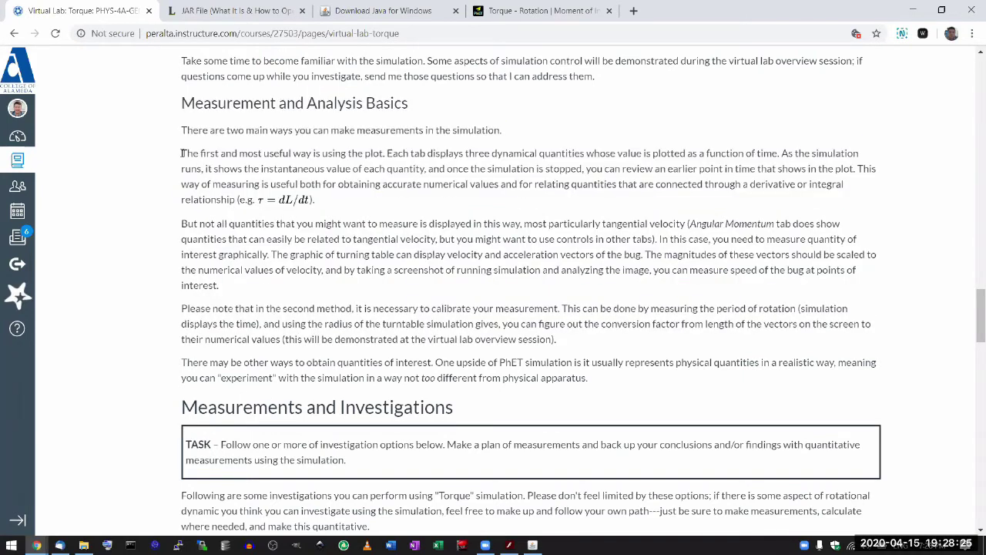
drag(182, 153, 392, 153)
click(392, 229)
Switch back to the Torque simulation, clear the Angular Momentum run, and set the platform's angular velocity to 0 degrees/s.
click(533, 545)
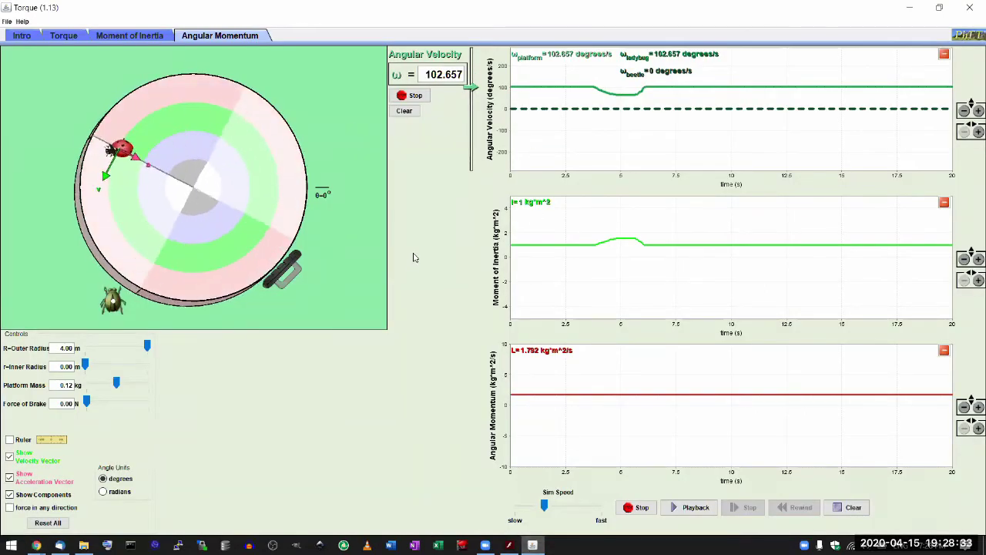
click(409, 95)
click(405, 111)
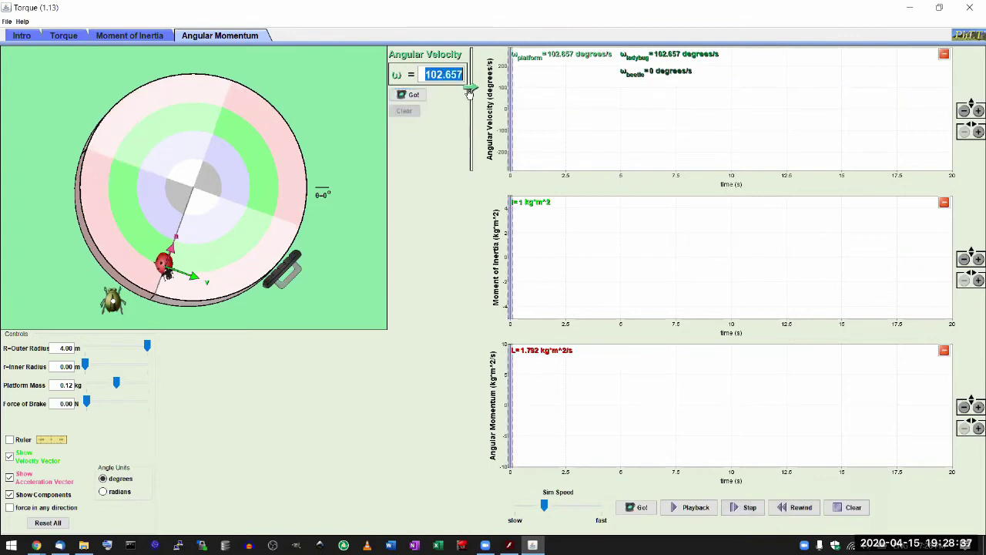
drag(470, 88, 484, 180)
click(439, 80)
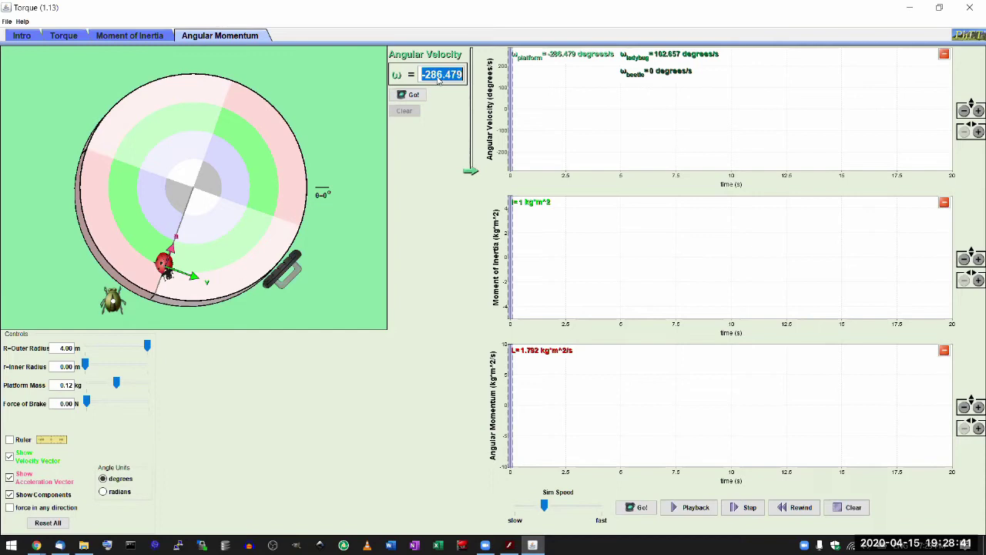
text(0)
key(Return)
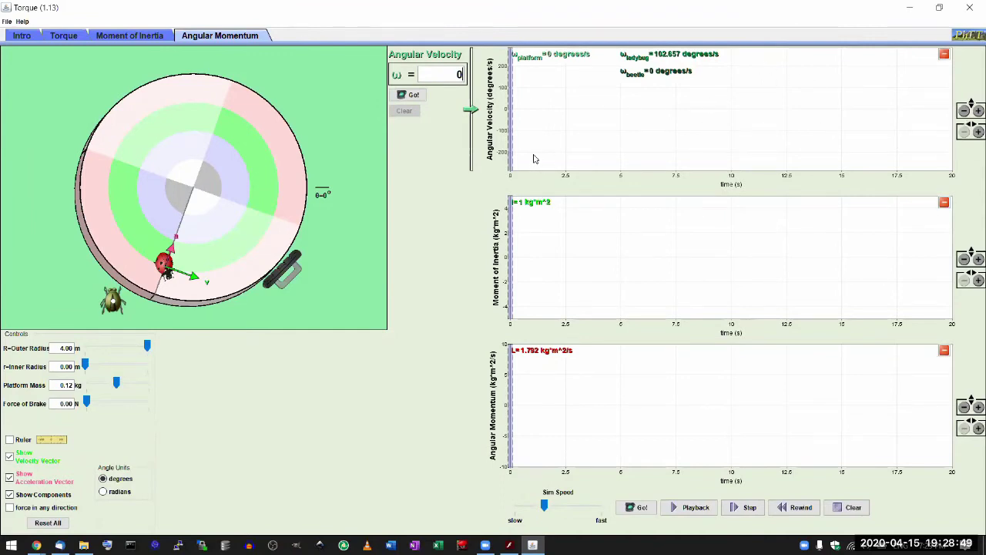
Run the simulation while pushing the platform's rim to spin it up to about 351 degrees/s, and stop at about 9 s.
click(638, 509)
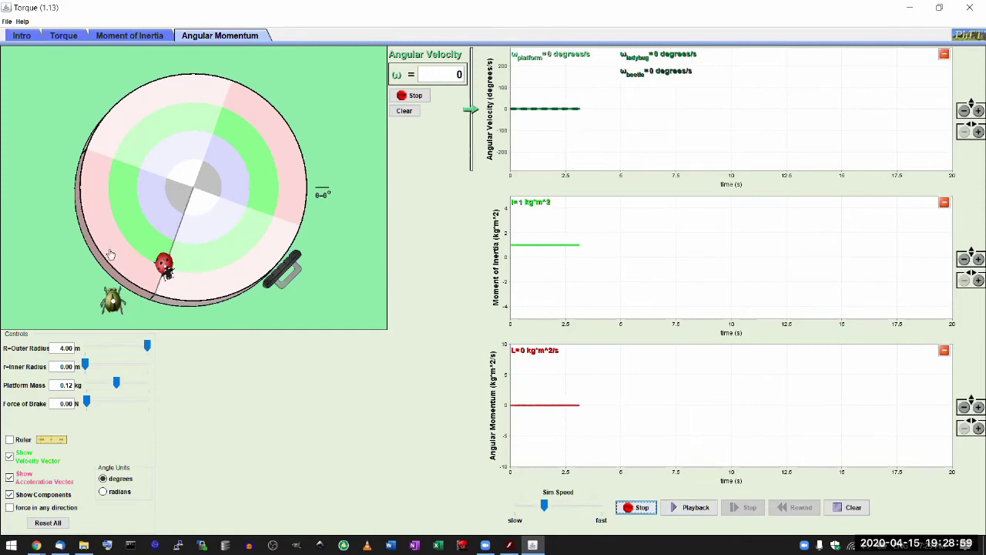
drag(113, 248, 132, 264)
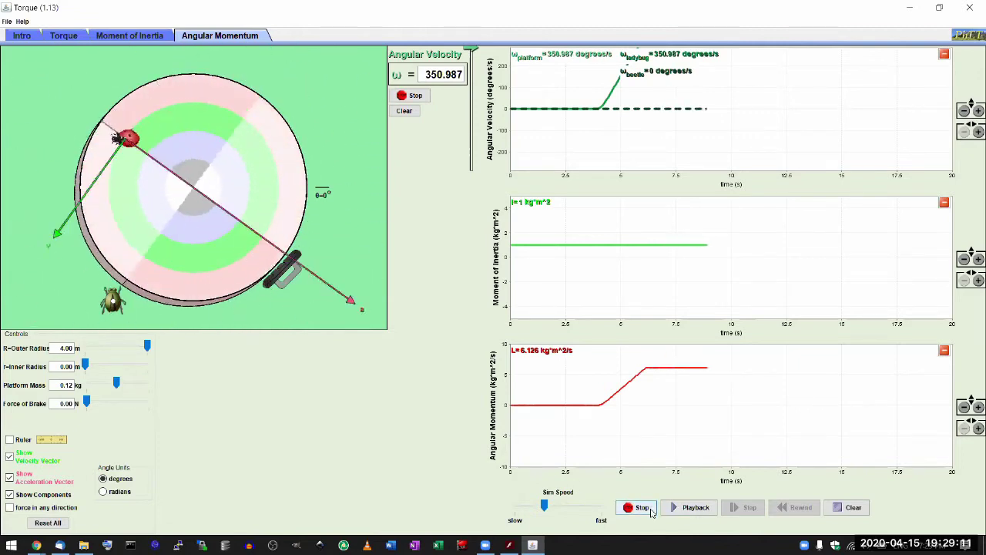
click(651, 512)
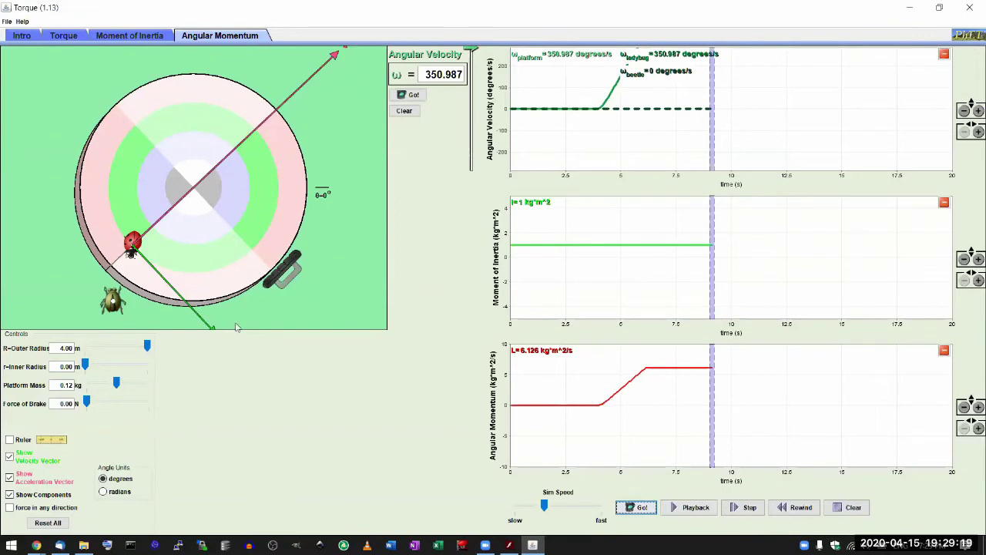
Expand the angular velocity graph's vertical range beyond ±500 degrees/s so that the whole recorded curve fits.
click(963, 111)
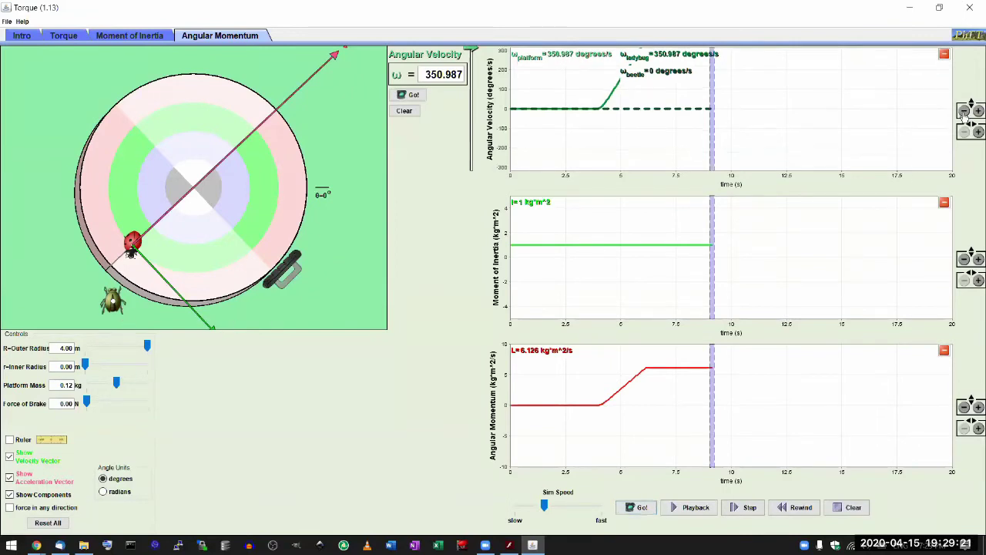
click(964, 111)
click(964, 111)
click(964, 111)
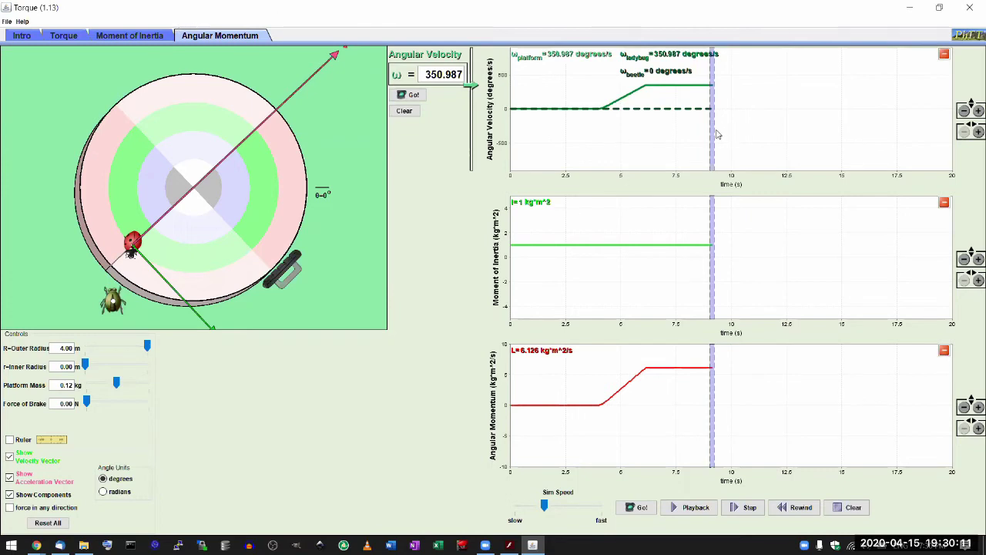
Move the recording back to about 4.6 s, play it back, and pause at about 6.7 s.
drag(680, 145, 612, 154)
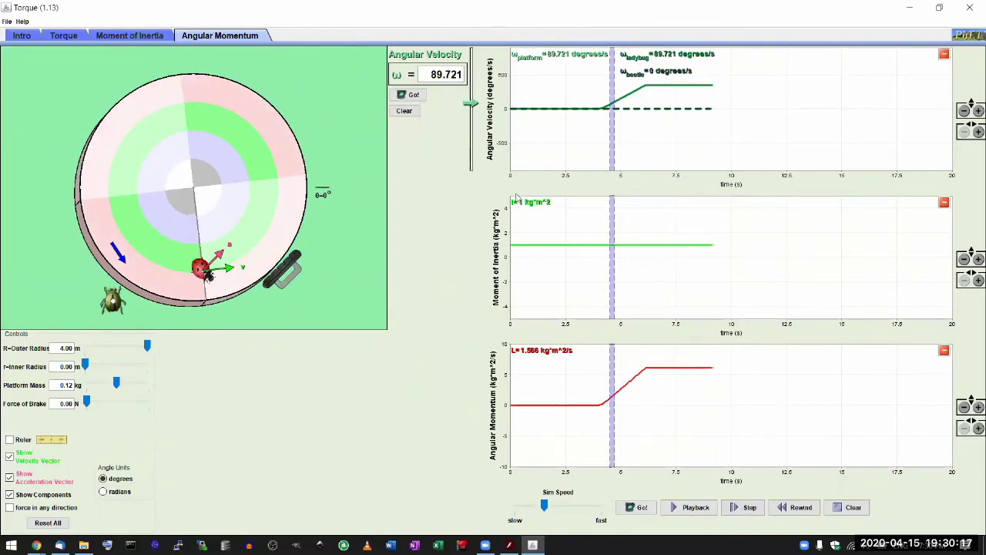
click(679, 512)
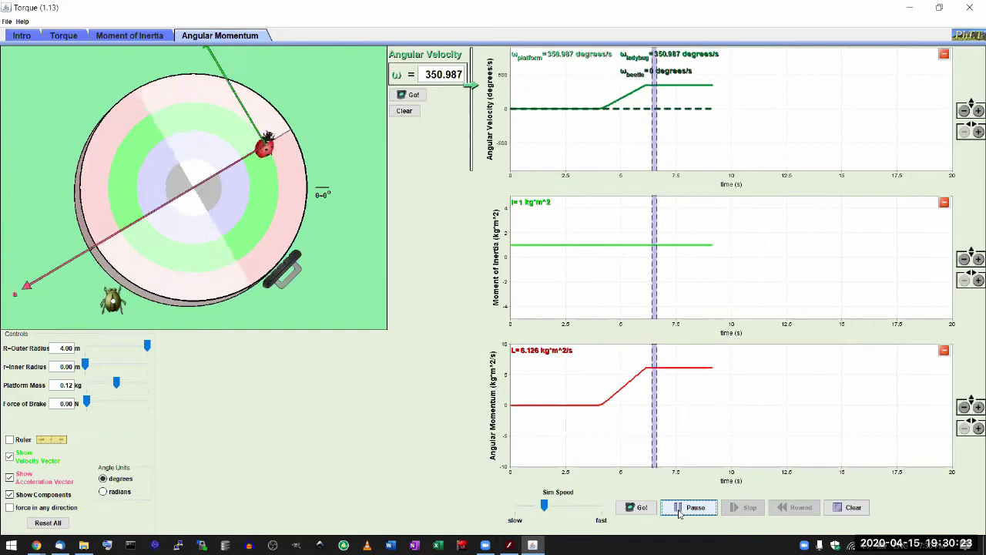
click(679, 511)
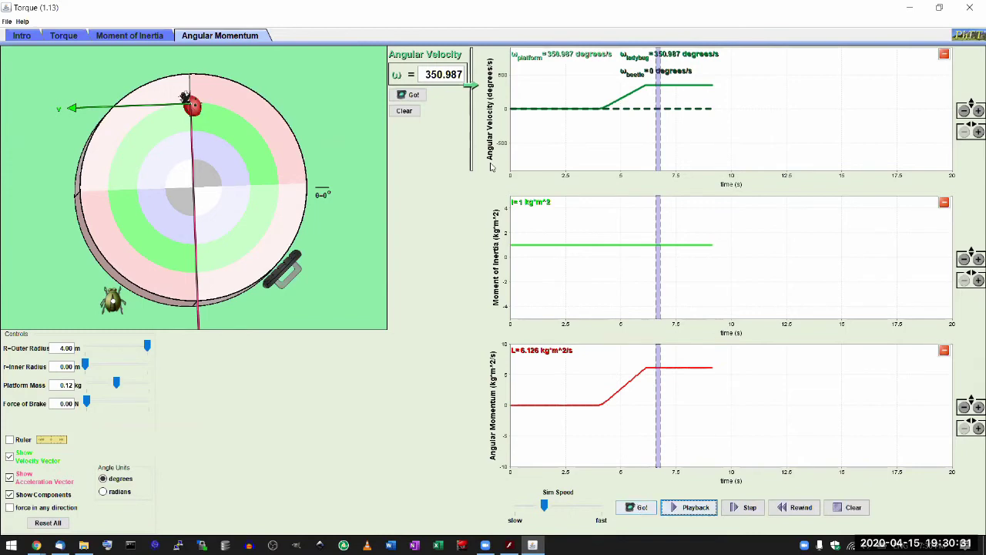
Clear the recorded graphs and reset all settings in both the Angular Momentum and Moment of Inertia simulations.
click(405, 112)
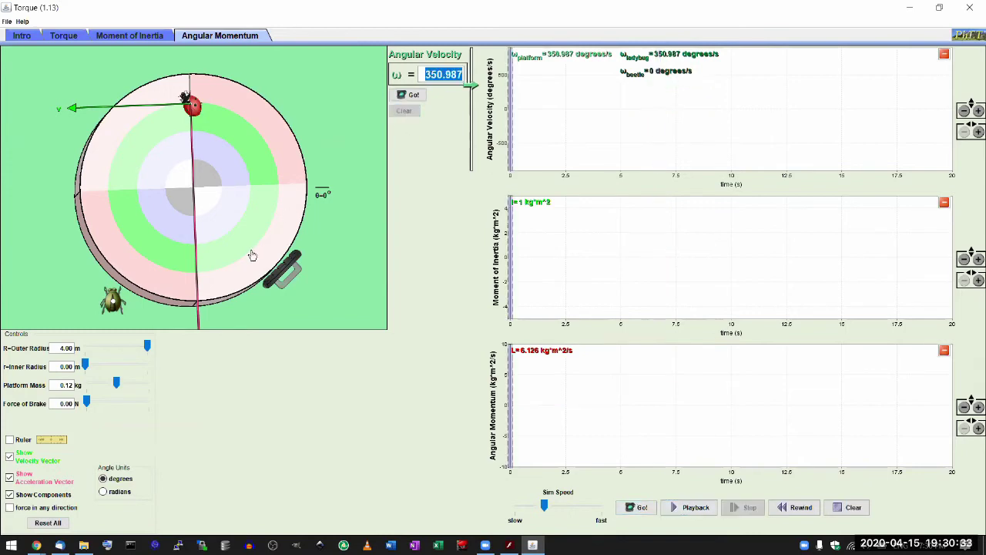
click(60, 523)
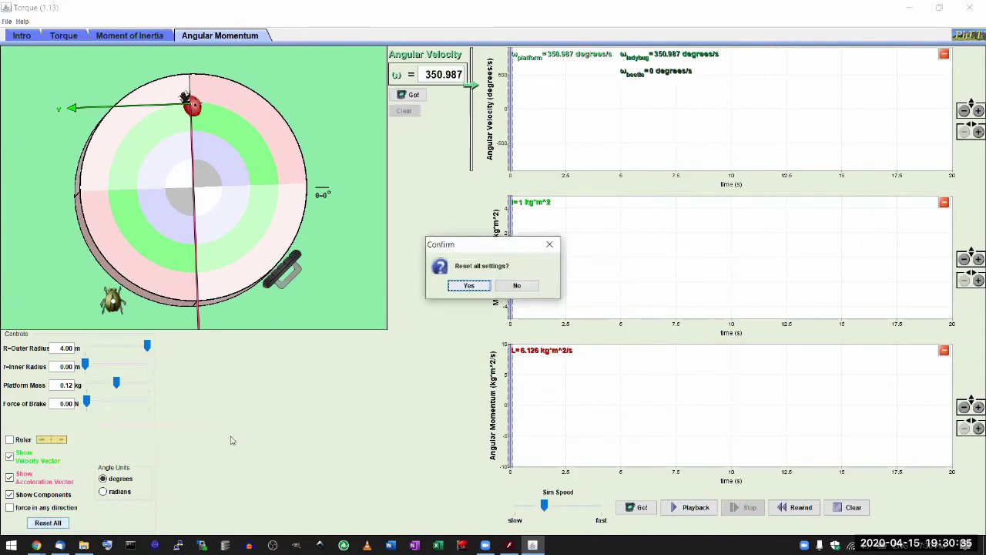
click(468, 286)
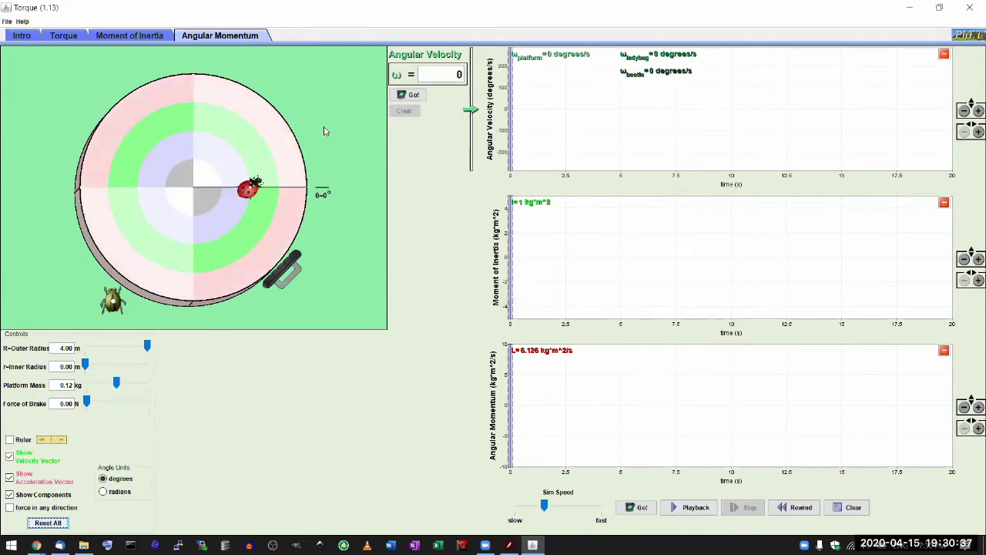
click(141, 37)
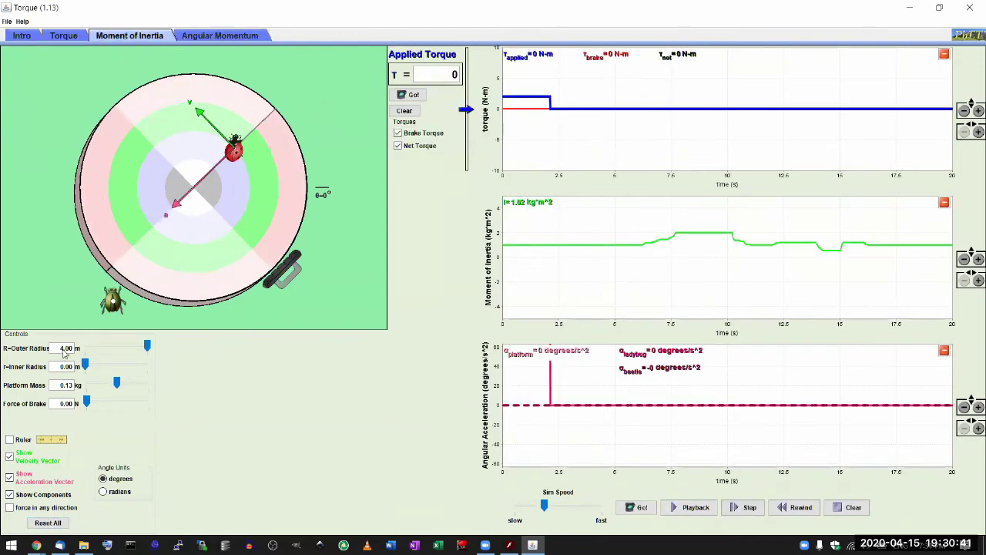
click(48, 523)
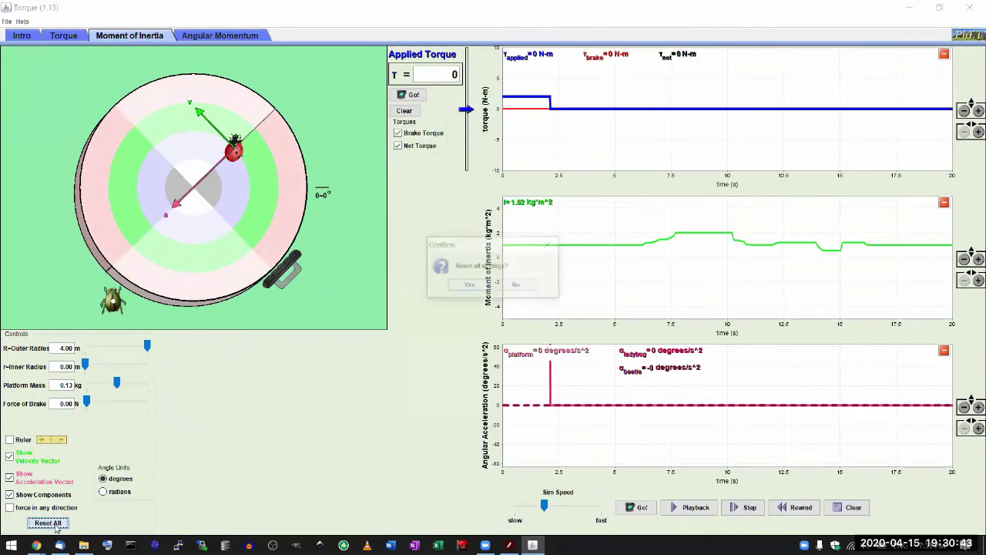
click(468, 286)
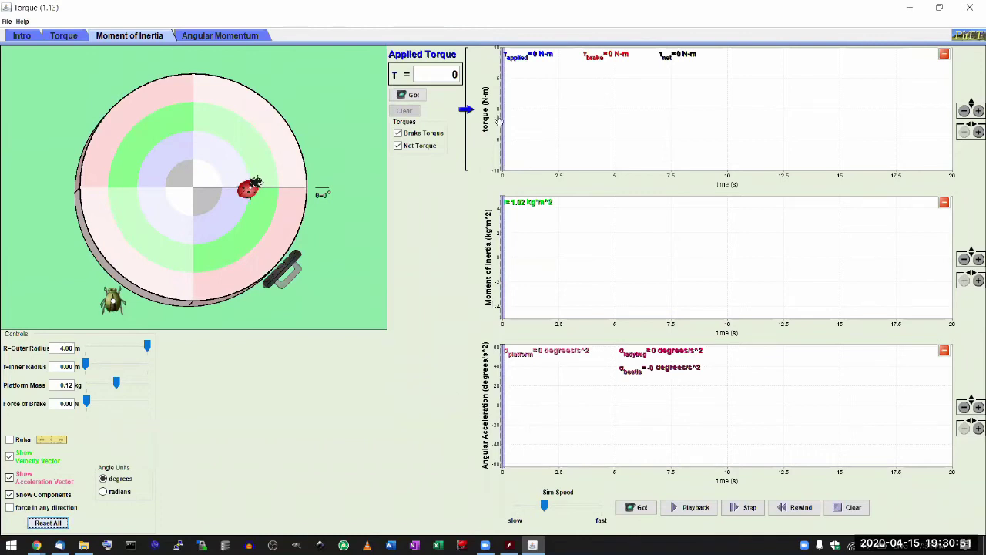
Run the Moment of Inertia simulation with an applied torque of 1 N-m, and stop at about 4.5 s.
click(453, 75)
text(1)
click(641, 507)
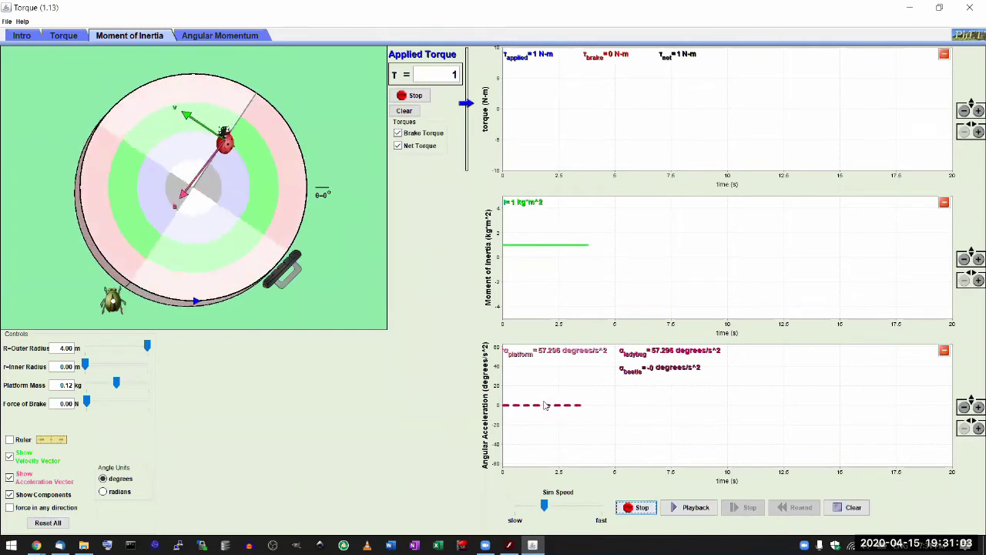
click(626, 507)
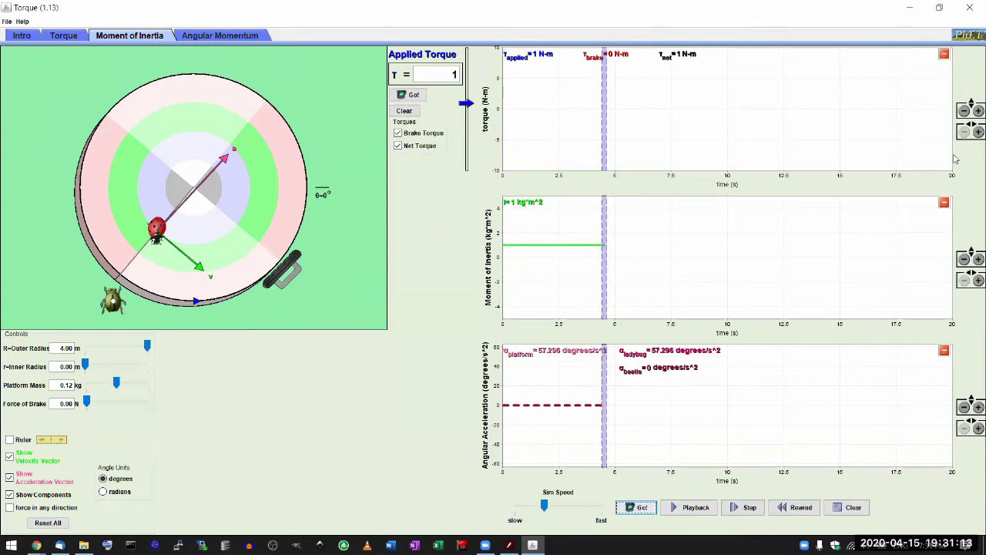
Narrow the torque graph's vertical range to about ±6 N-m and re-enter the applied torque of 1 N-m.
click(964, 111)
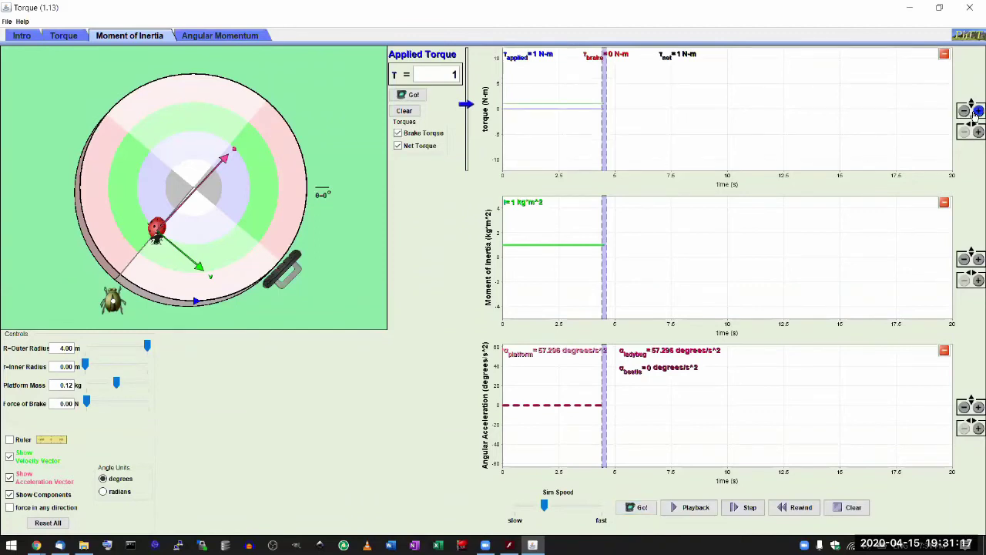
click(977, 111)
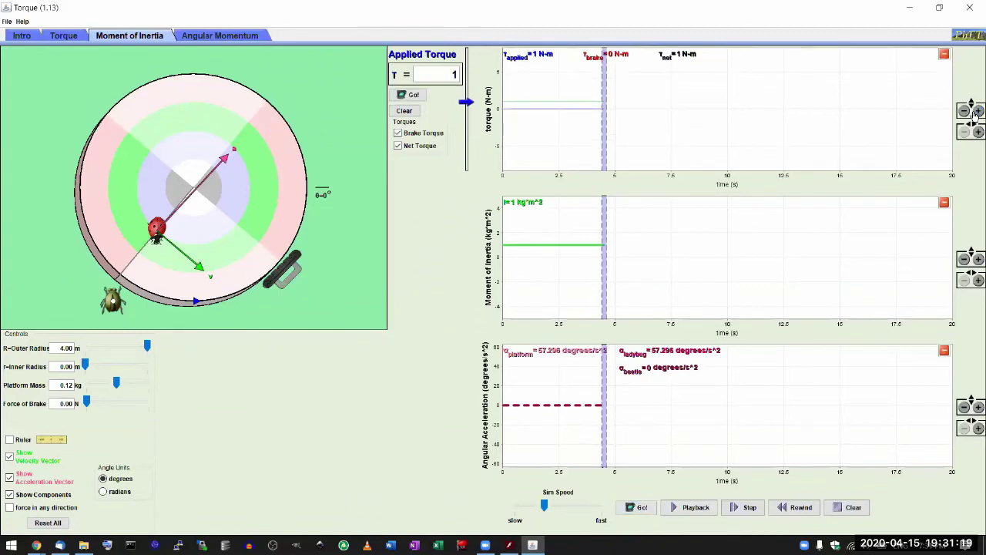
click(977, 111)
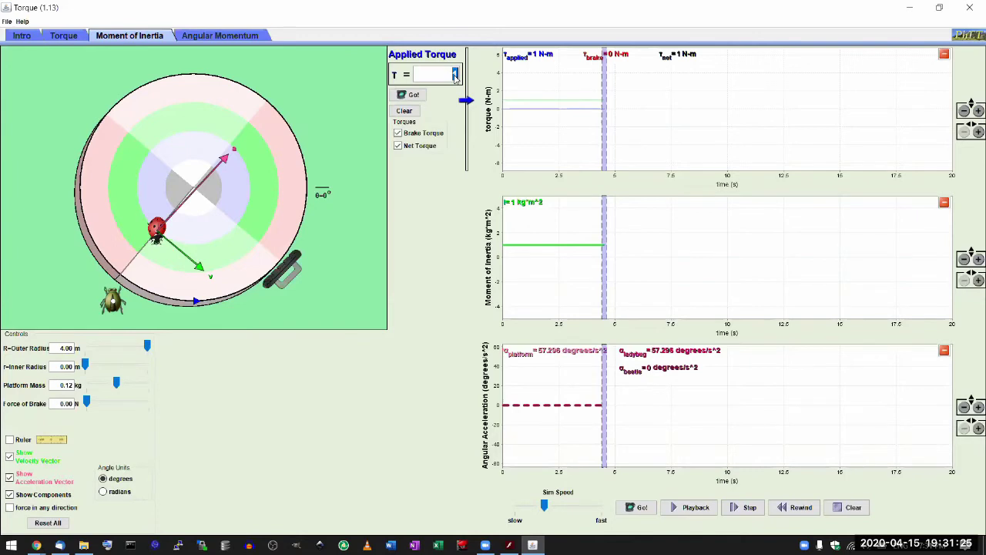
key(Return)
Replay the recording from the start, pausing and resuming it to examine the ladybug's velocity and acceleration vectors.
drag(605, 156, 454, 151)
click(691, 507)
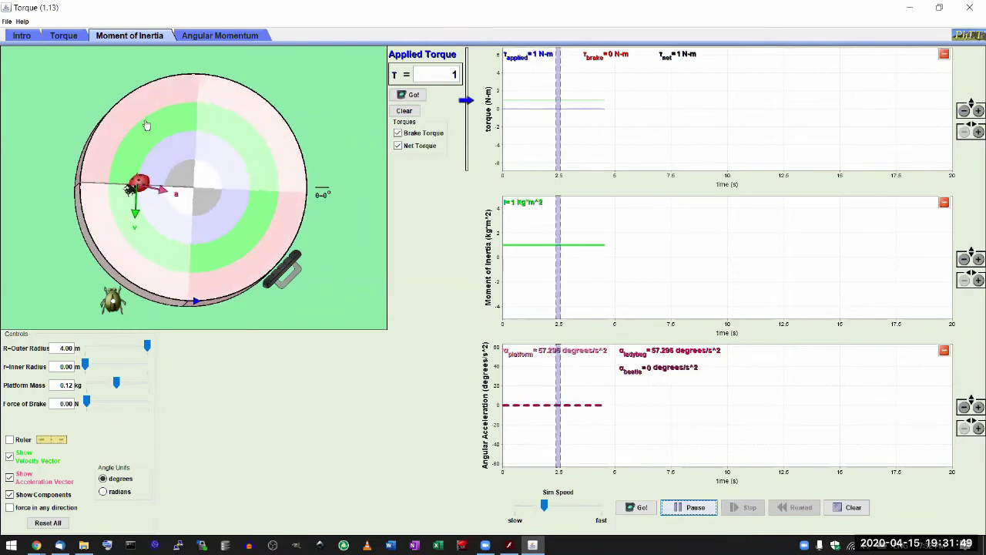
click(688, 507)
click(688, 507)
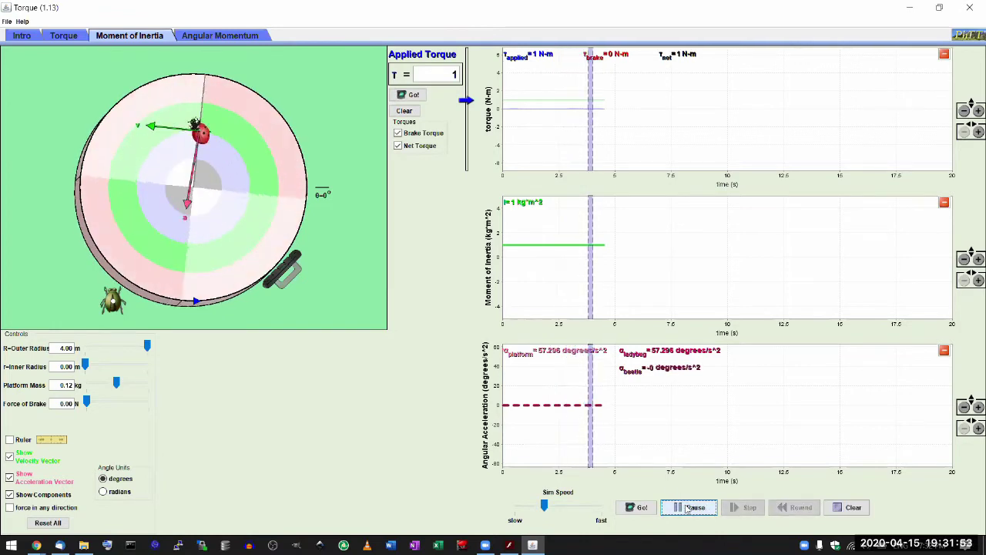
click(688, 506)
click(687, 507)
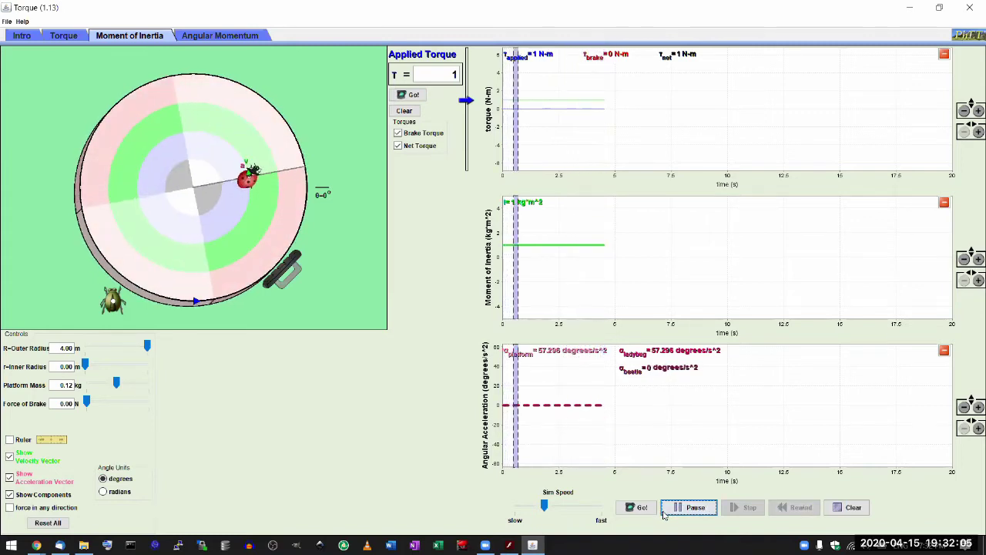
Move the recording back to about 2.2 s and forward to its end to compare the ladybug's velocity vectors.
click(614, 153)
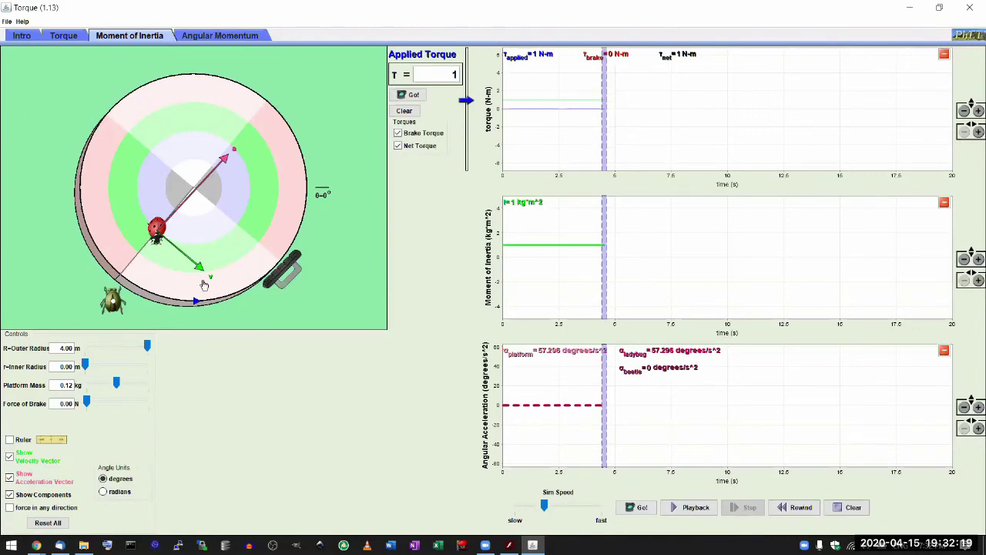
drag(602, 148, 551, 150)
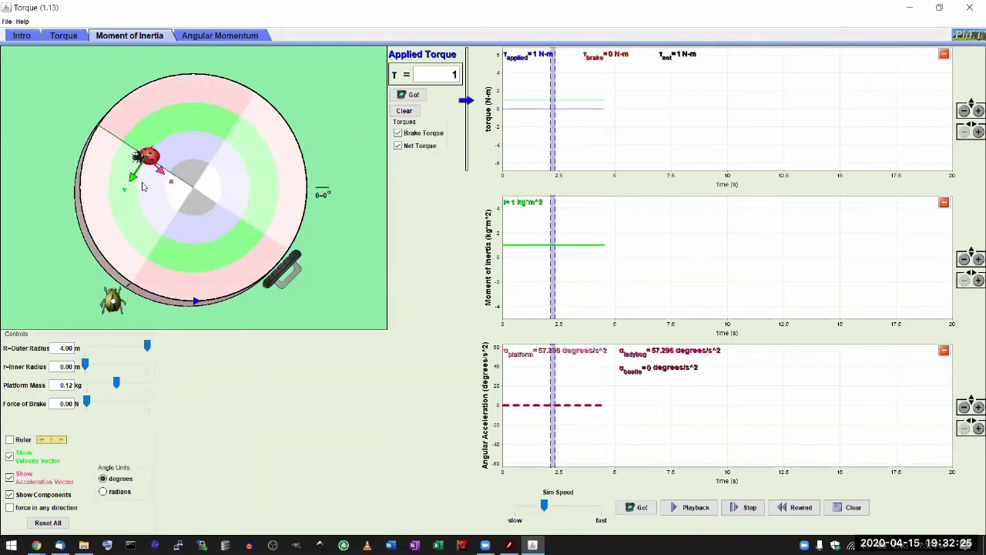
drag(553, 151, 606, 144)
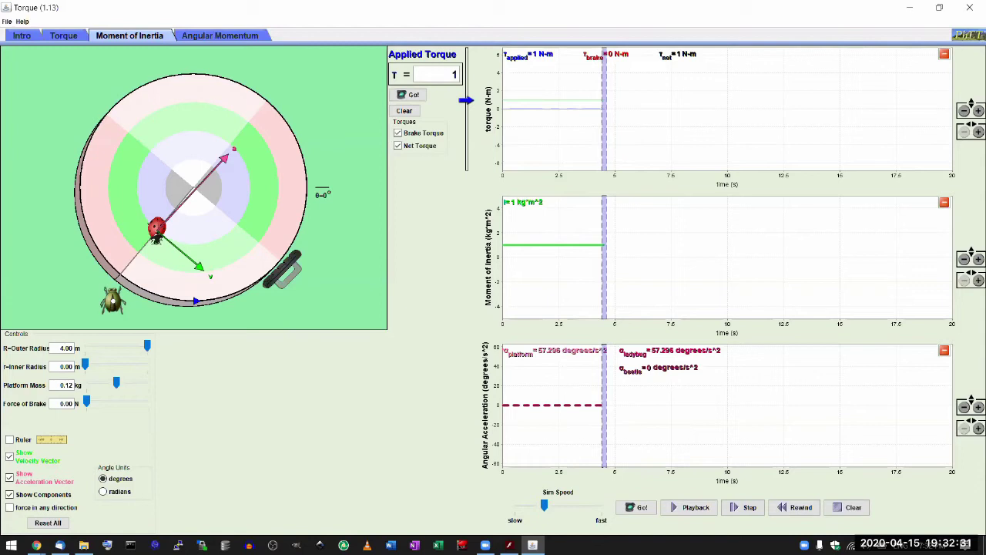
Capture a screen snip of the turntable area with the ladybug's velocity and acceleration vectors.
click(981, 544)
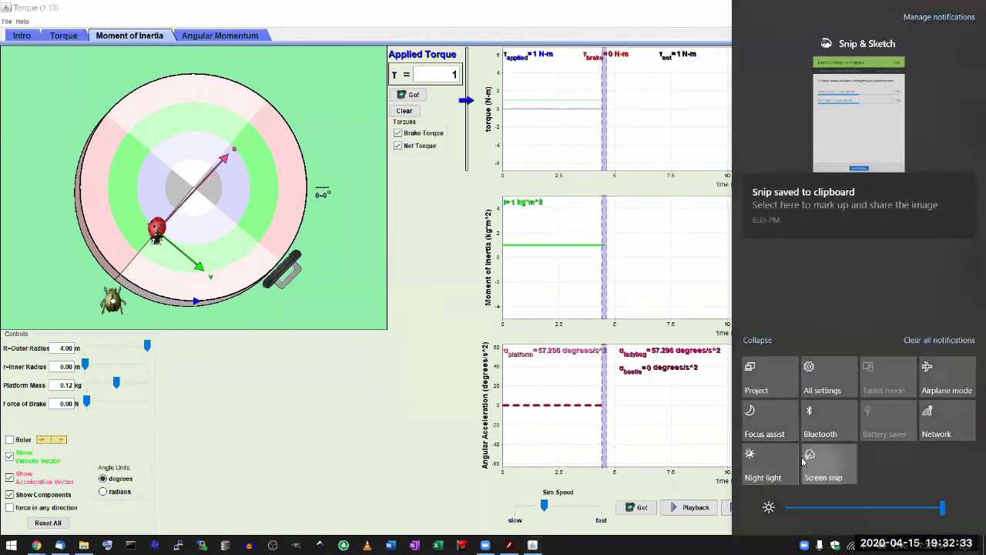
click(6, 48)
key(super+shift+s)
mouse_move(3, 44)
mouse_down()
mouse_move(255, 208)
mouse_move(386, 328)
mouse_up()
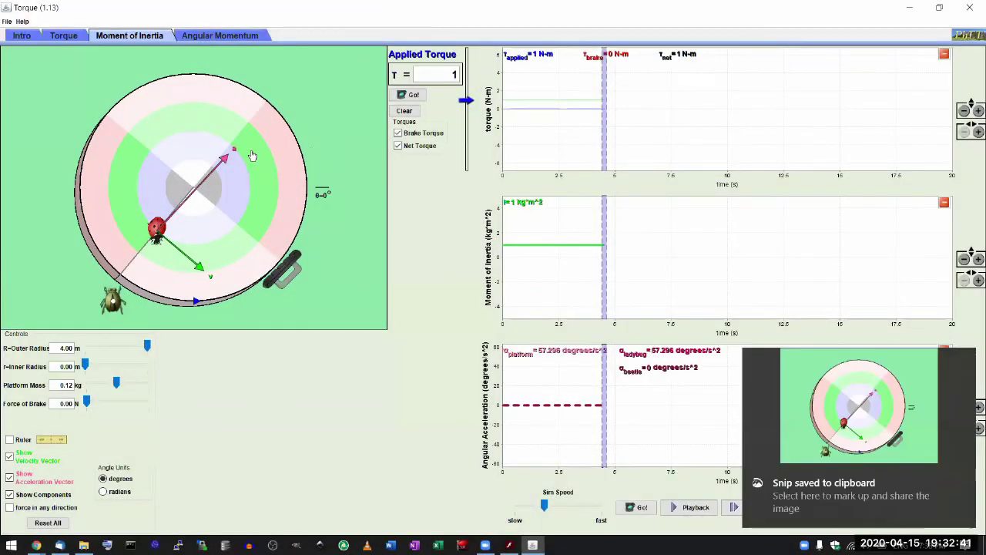
key(super+Down)
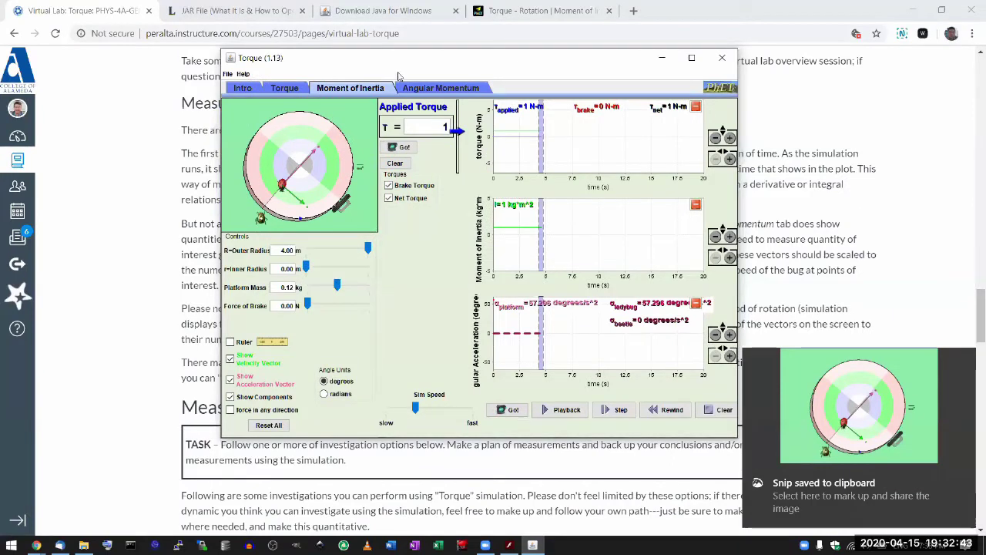
drag(404, 64, 424, 16)
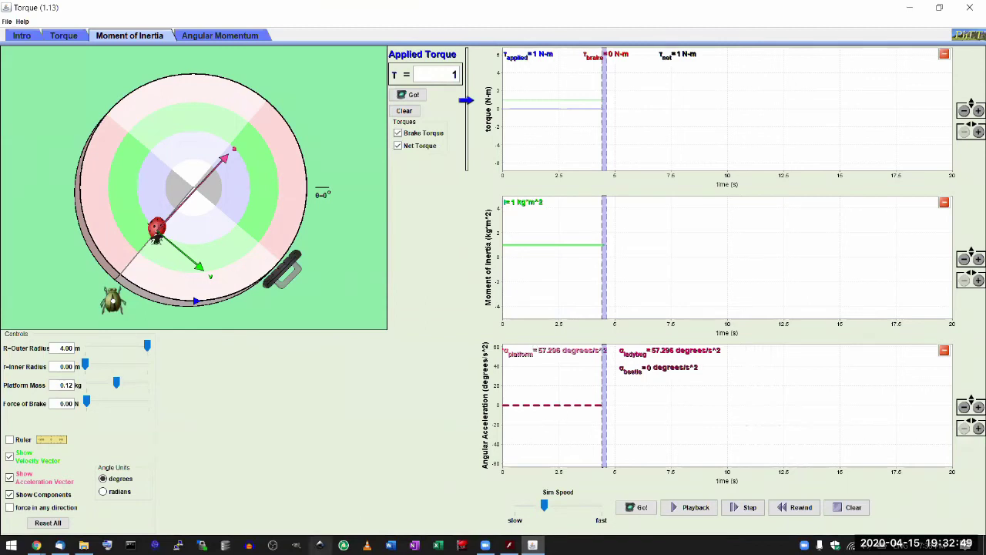
Open GIMP, bring the turntable snip in from the clipboard as a new image, and maximize the window.
click(295, 545)
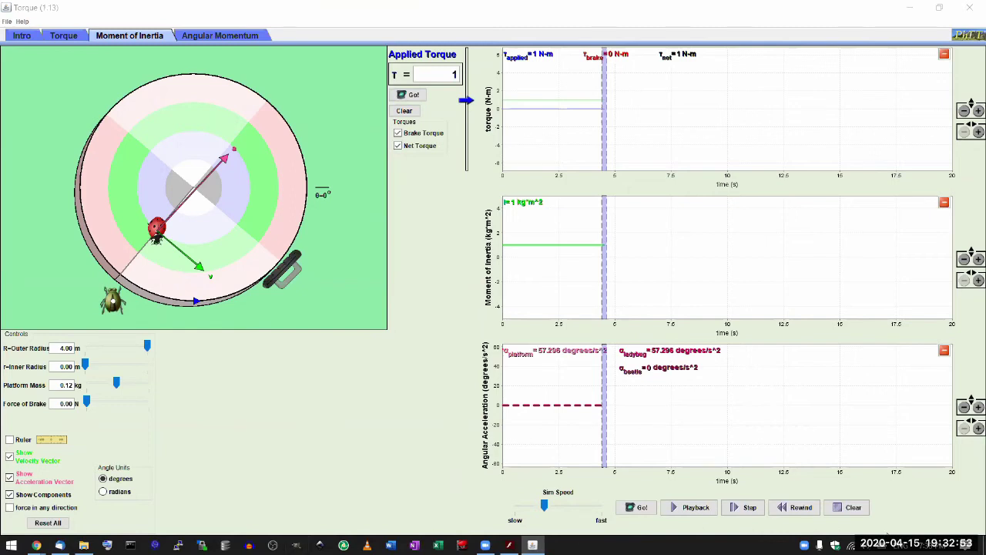
click(975, 546)
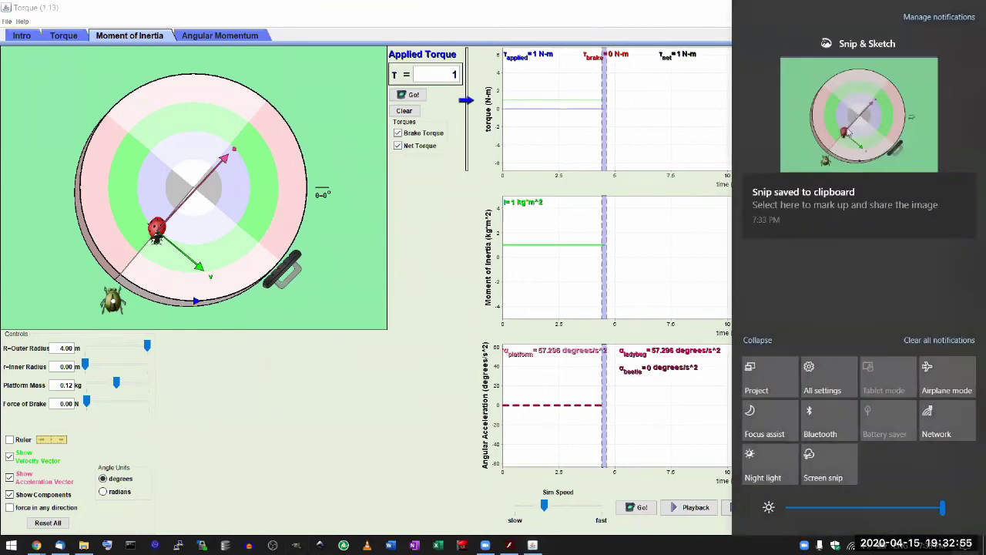
click(594, 8)
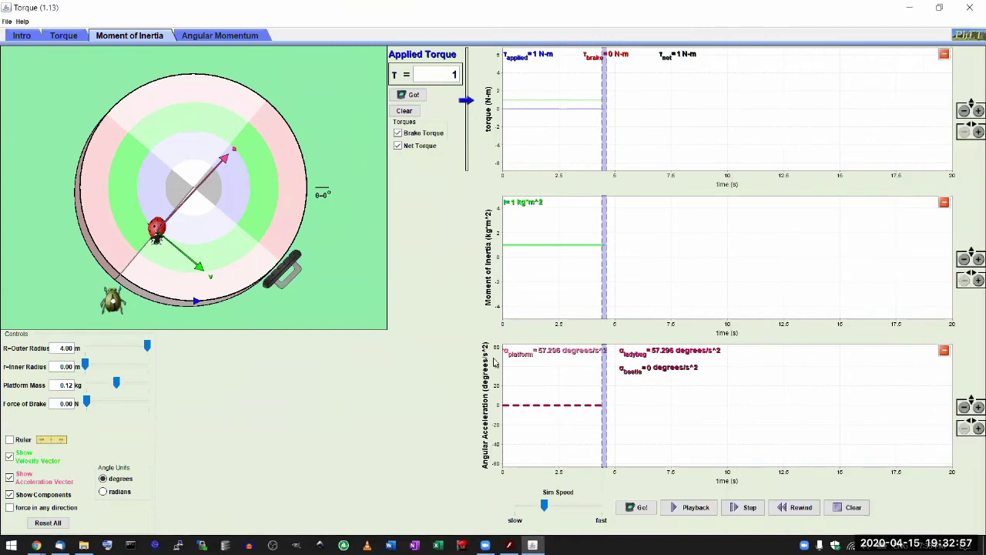
click(296, 544)
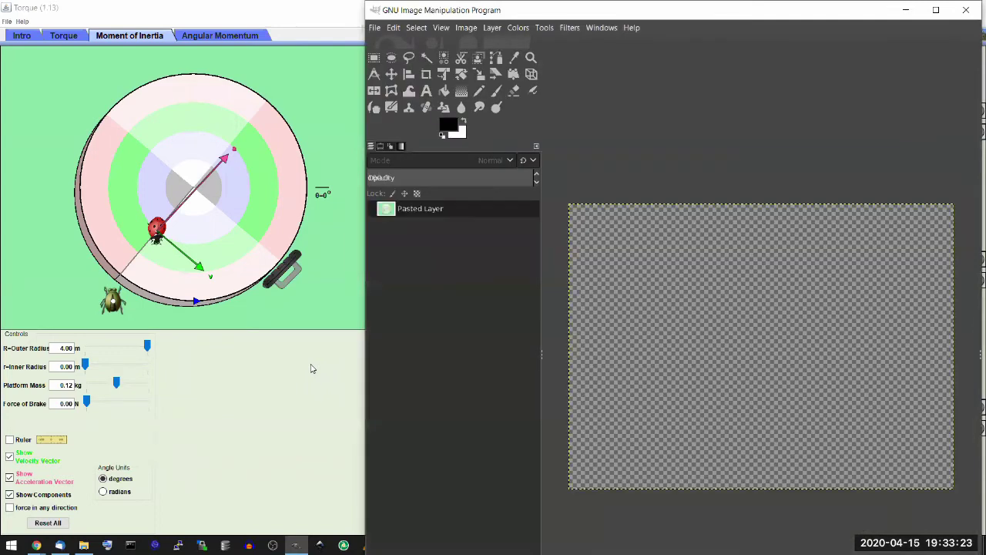
click(938, 12)
Measure the ladybug's green velocity vector from its origin on the bug to the arrow tip with the Measure tool.
scroll(696, 265, up, 3)
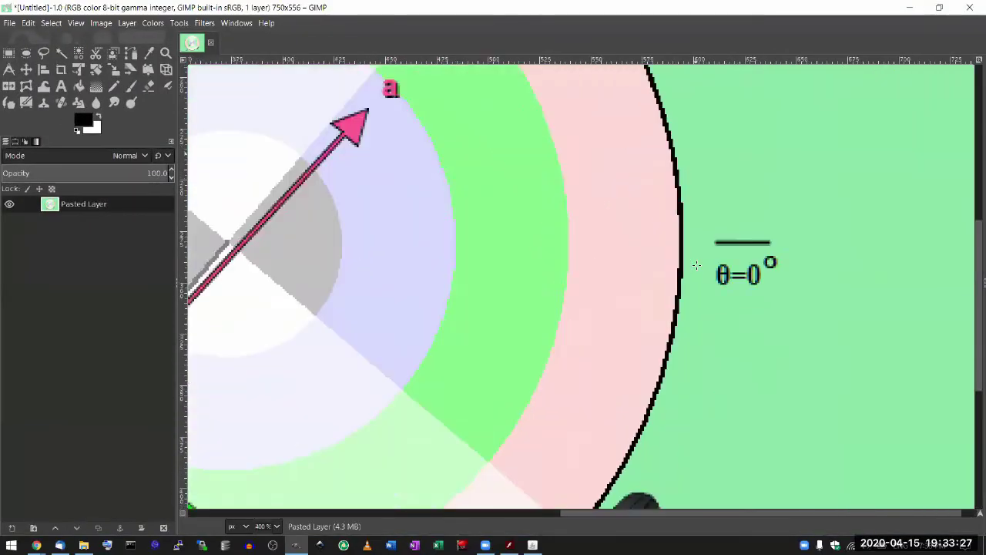
scroll(695, 265, left, 15)
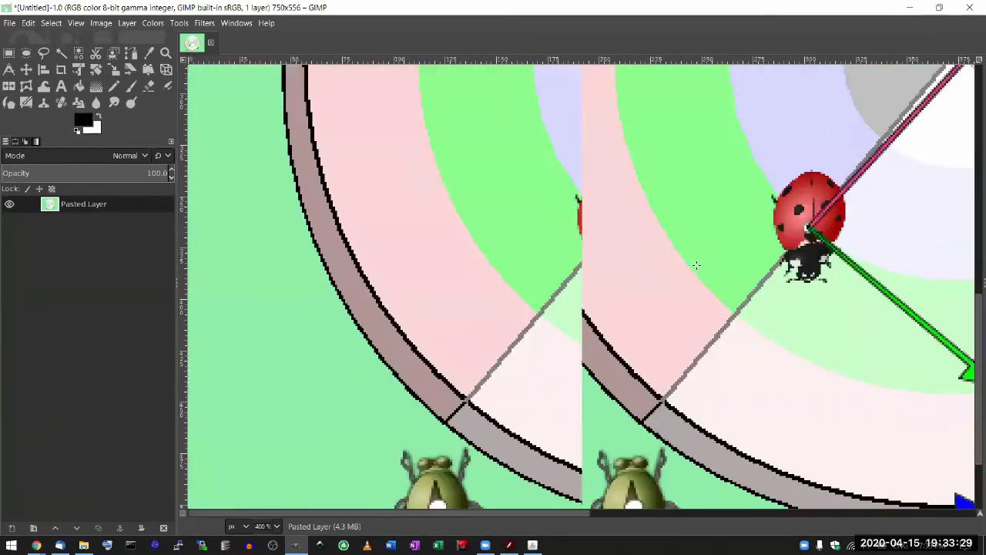
scroll(696, 265, right, 12)
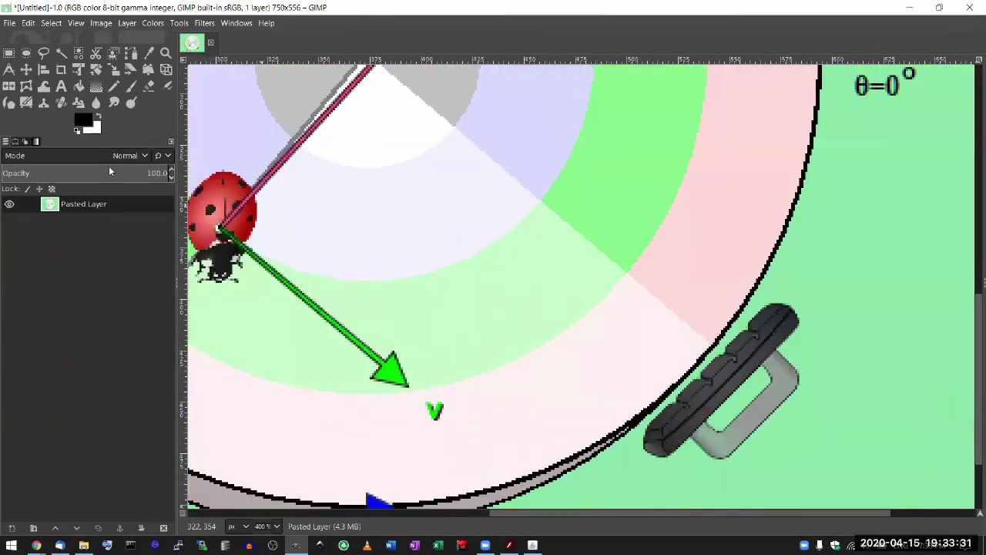
click(9, 70)
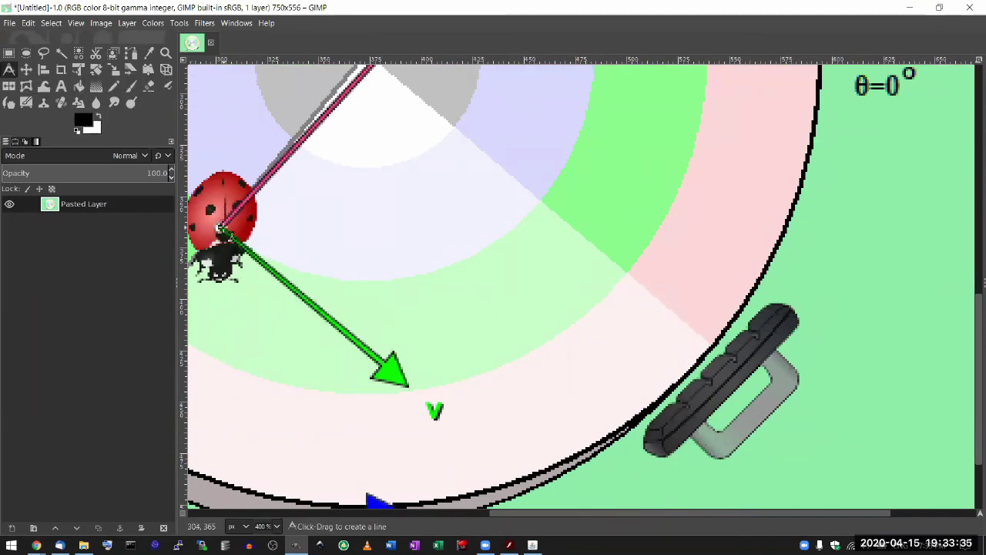
drag(221, 228, 415, 393)
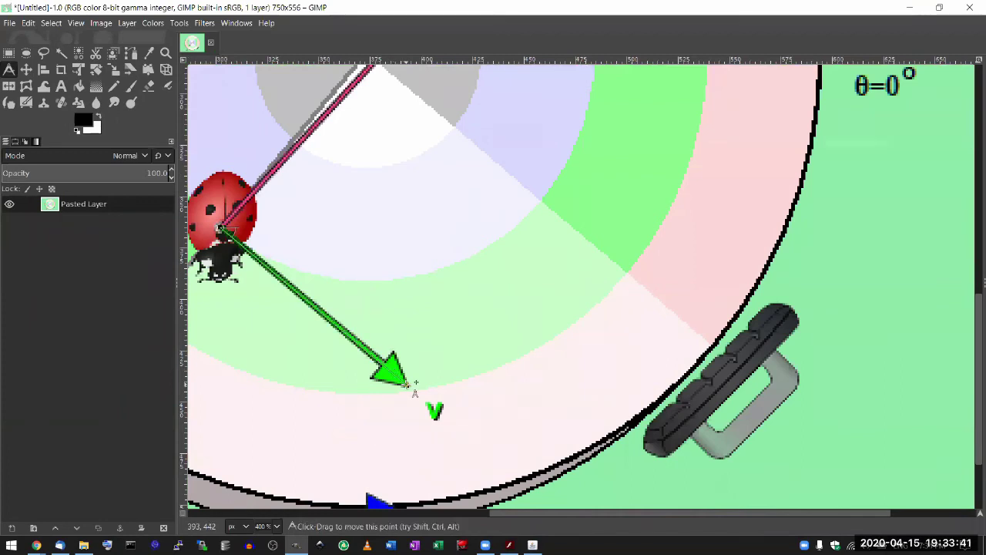
key(plus)
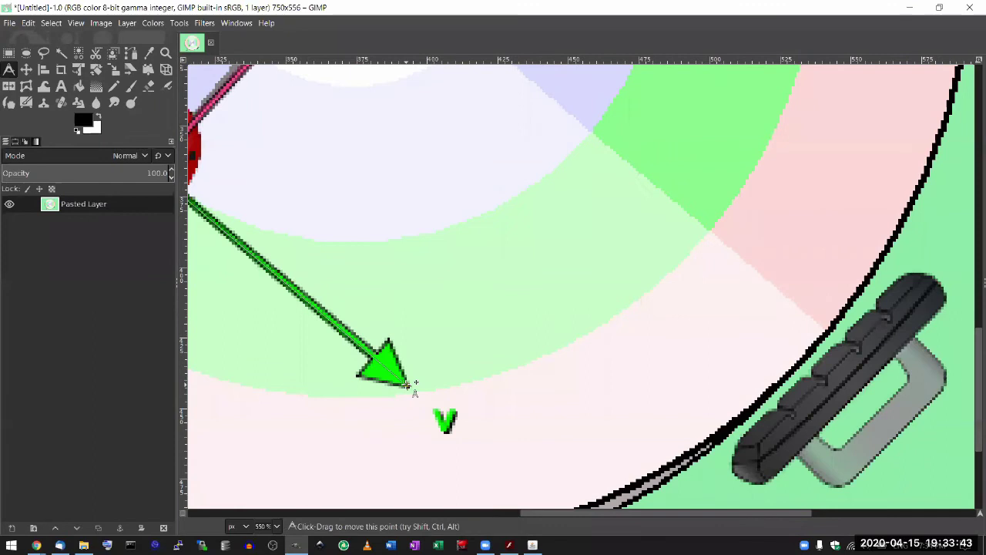
key(minus)
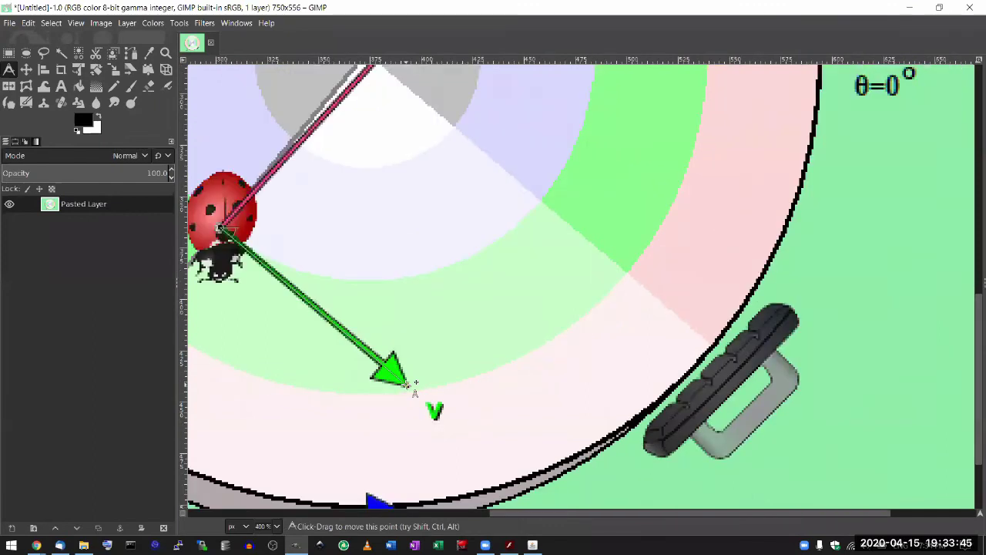
key(super+plus)
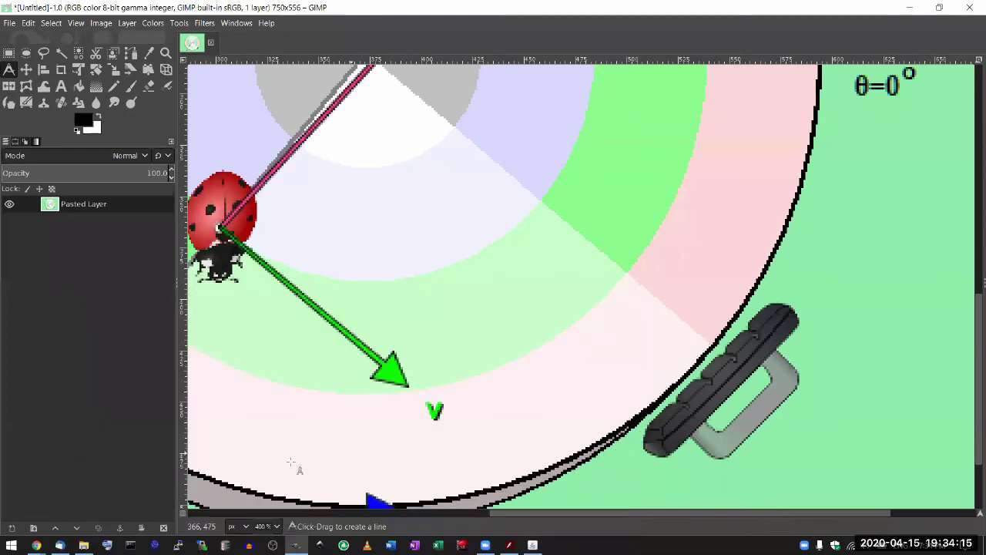
Switch back to the Torque simulation and run it in short bursts up to about 5.8 s.
mouse_move(36, 544)
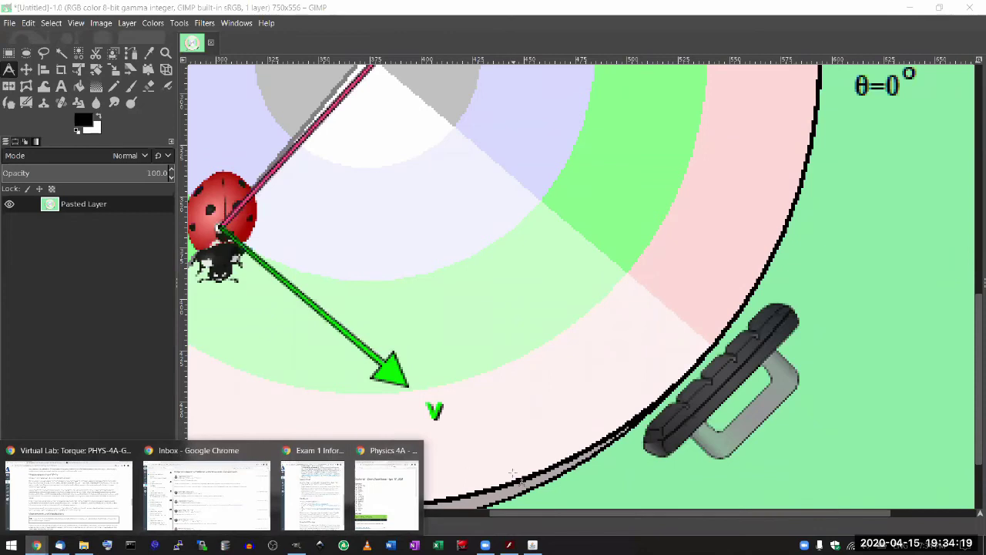
mouse_move(532, 544)
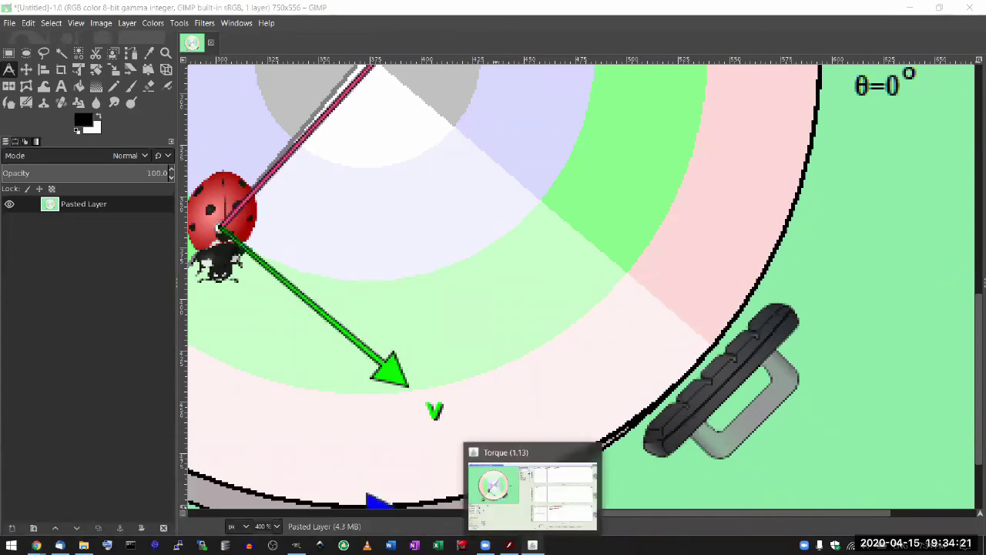
click(531, 486)
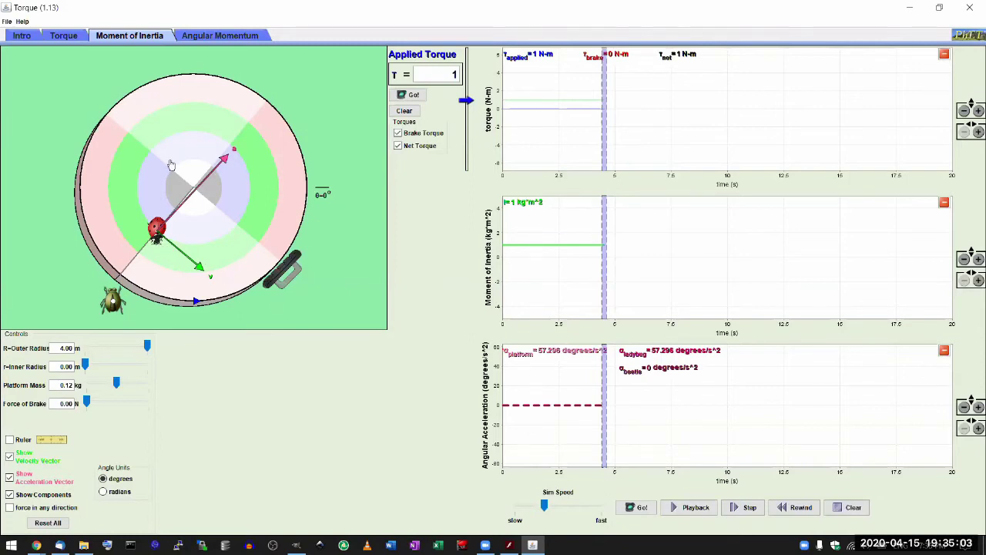
click(627, 508)
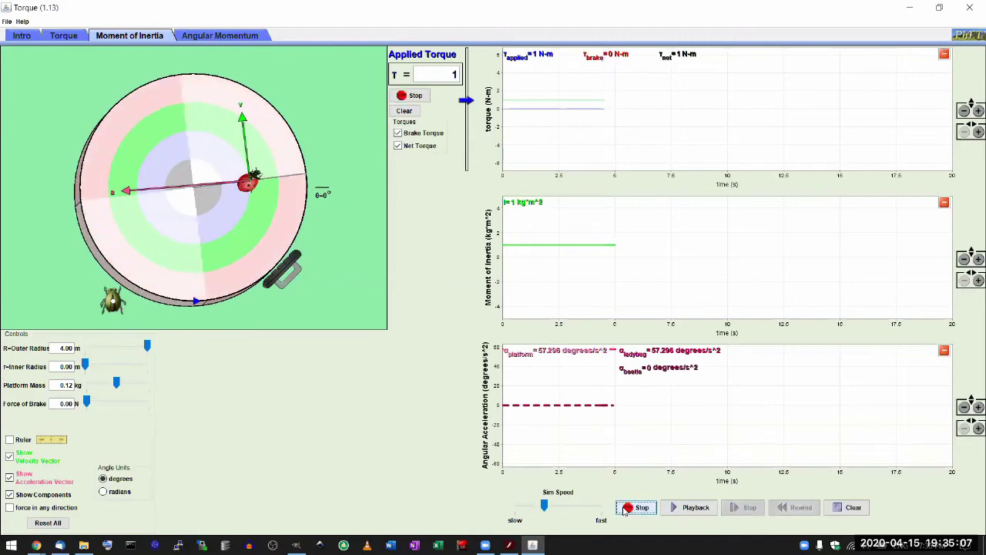
click(625, 510)
click(625, 509)
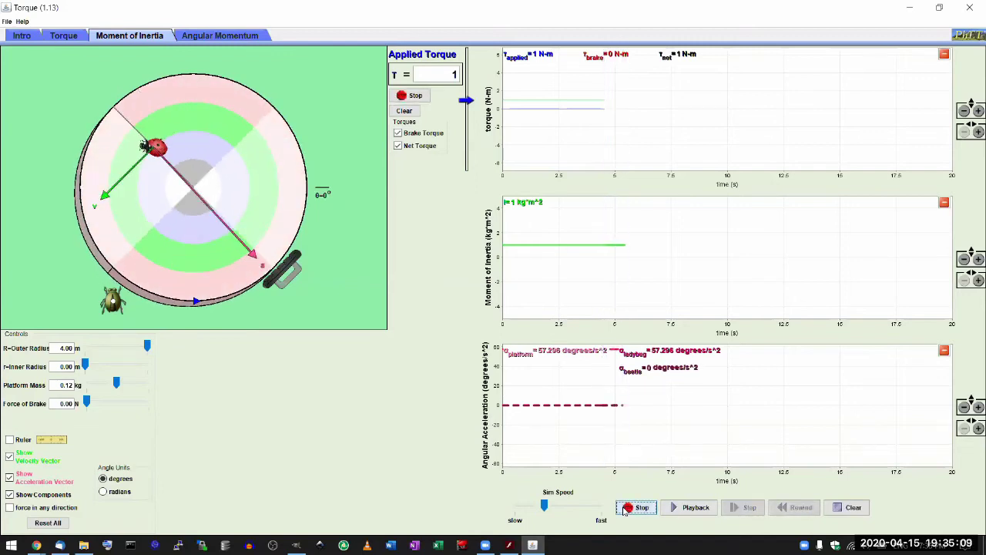
click(625, 509)
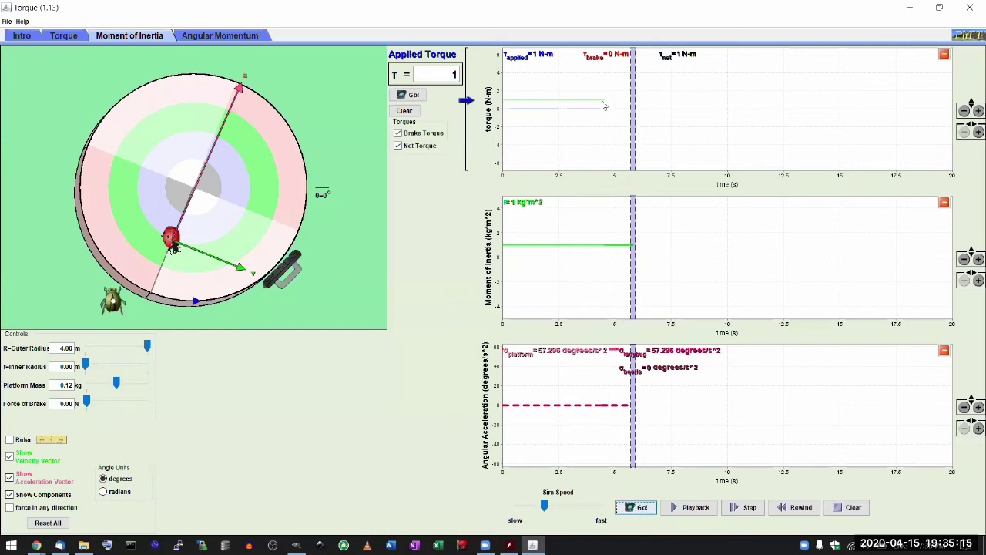
Narrow the graphs' time range to 15 s and continue the simulation in short bursts to about 7.3 s.
click(978, 133)
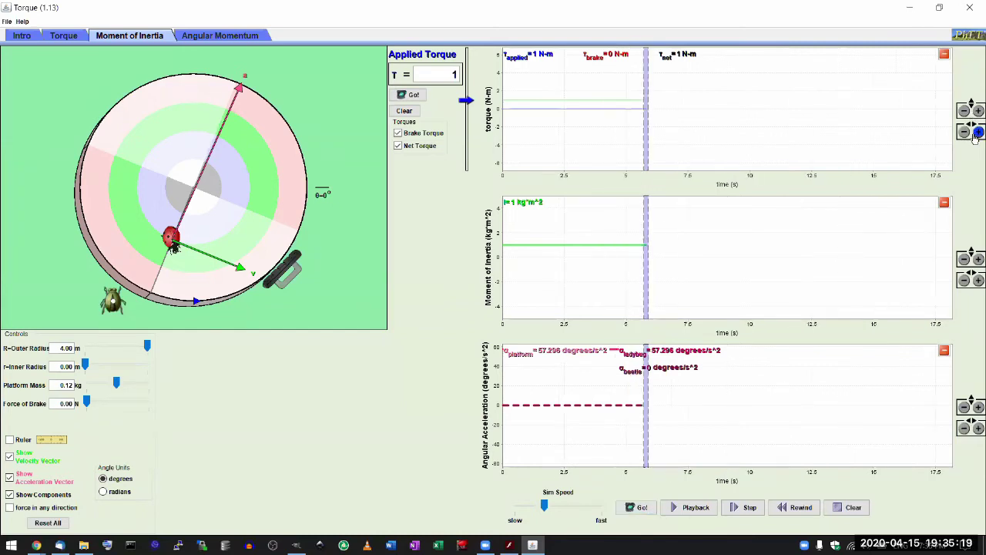
click(978, 133)
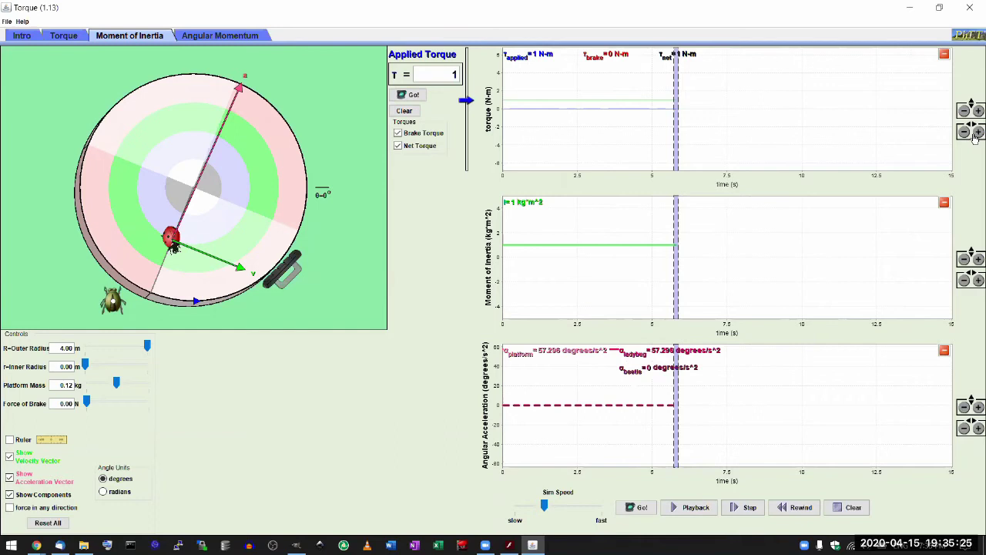
click(641, 507)
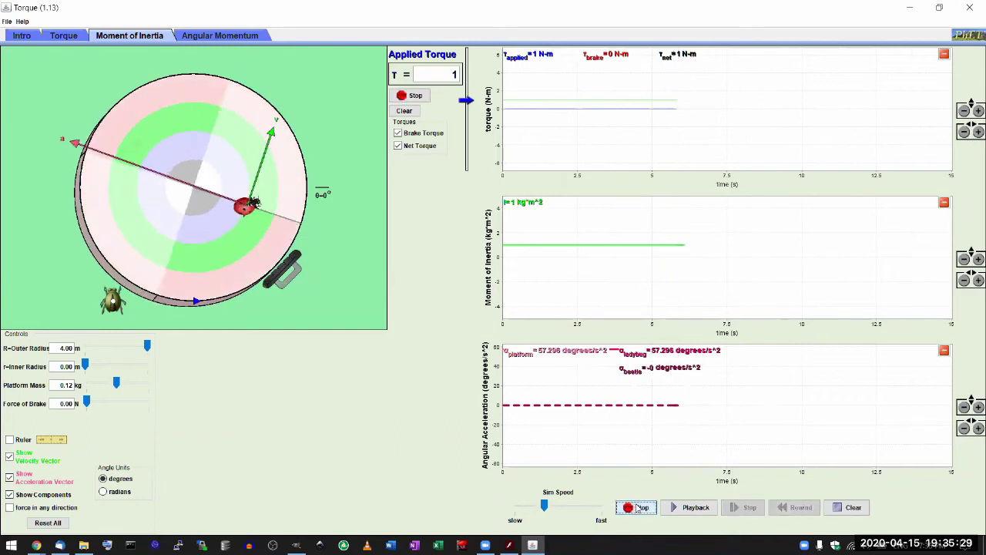
click(640, 507)
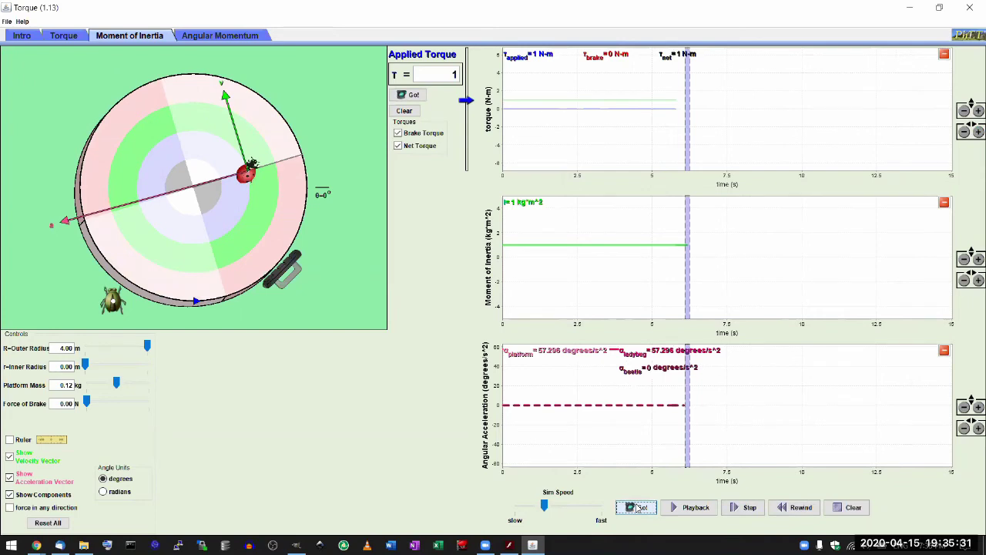
click(638, 507)
click(638, 507)
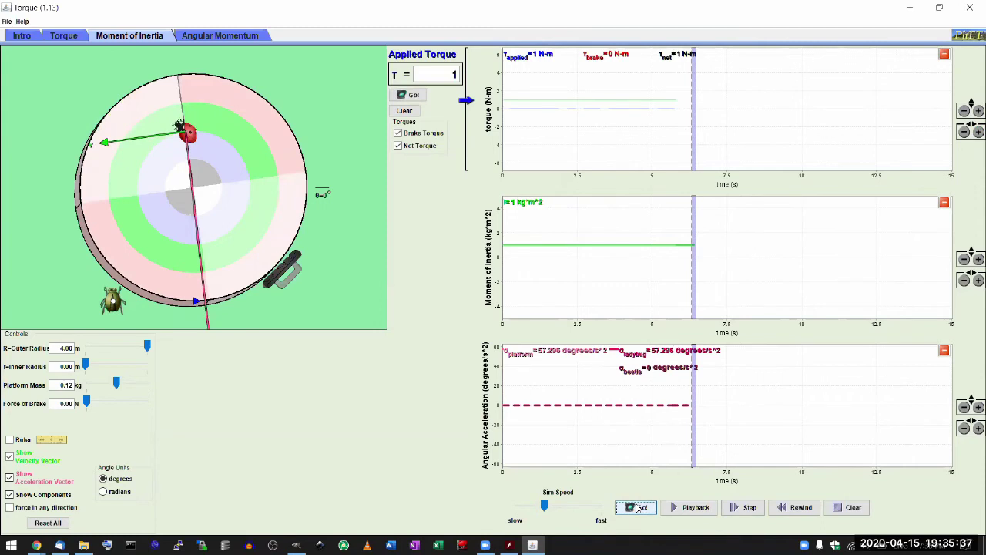
click(638, 508)
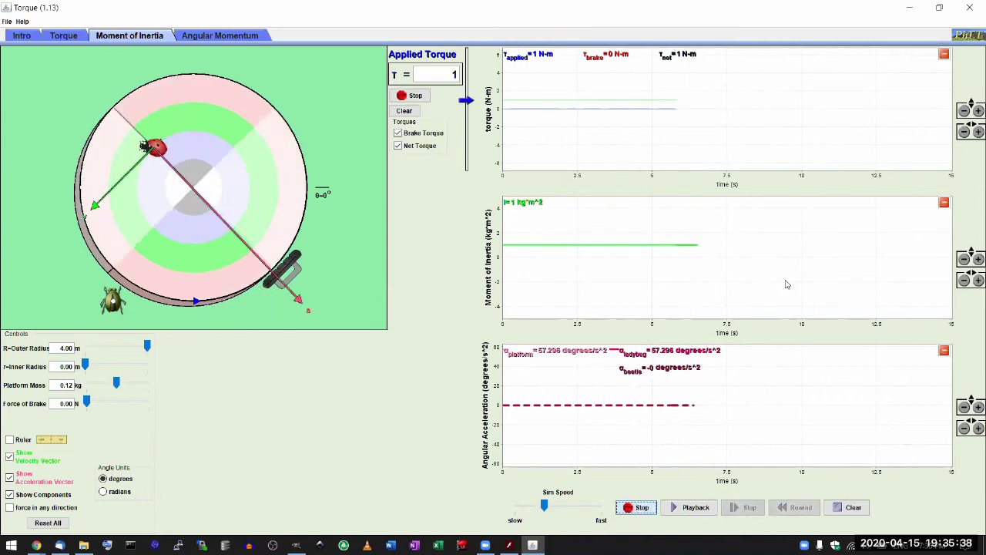
click(645, 511)
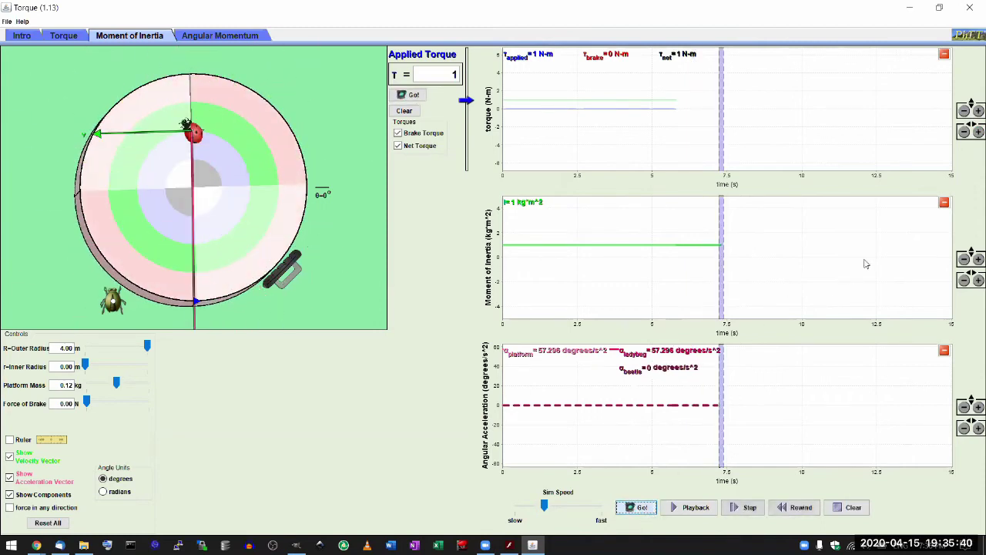
Narrow the graphs' time range further to about 13.5 s.
click(977, 132)
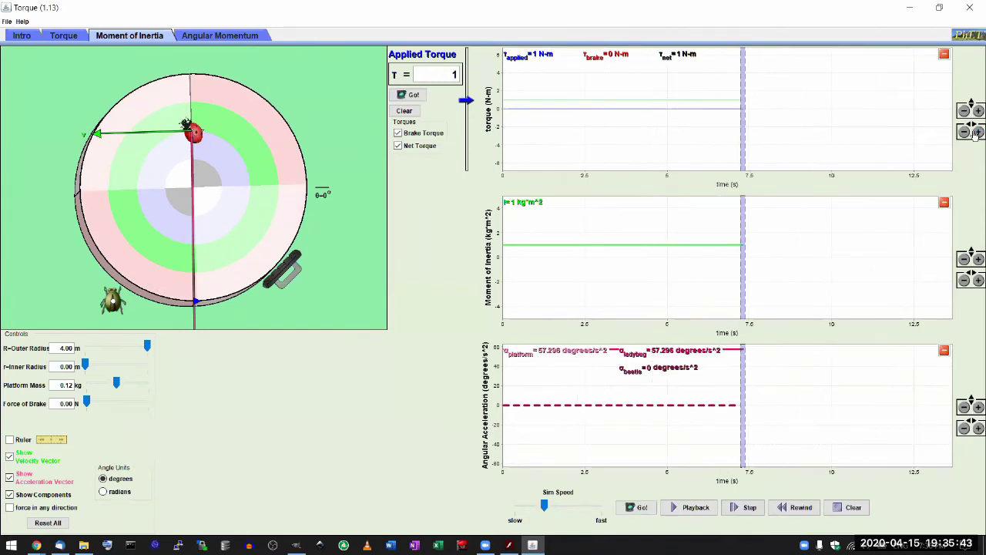
click(977, 133)
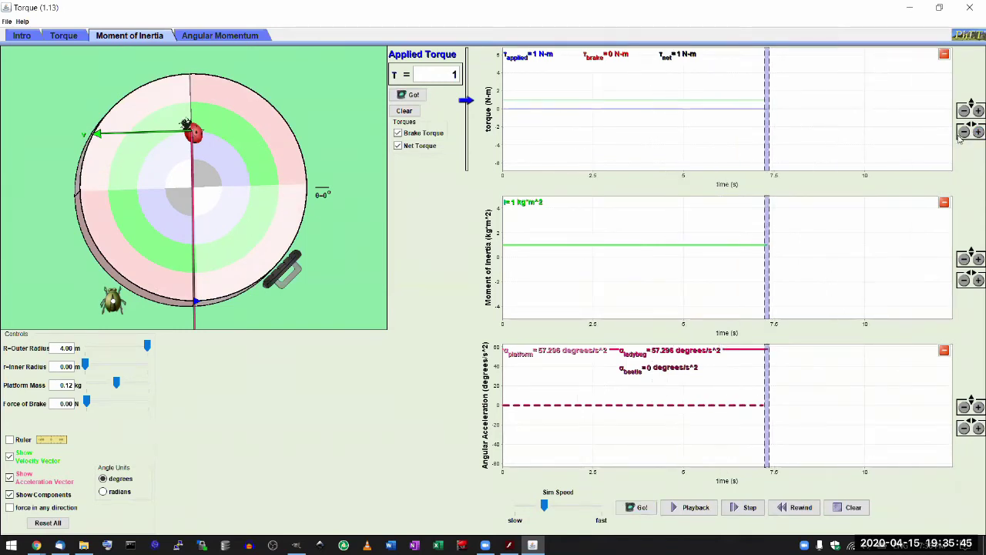
click(964, 133)
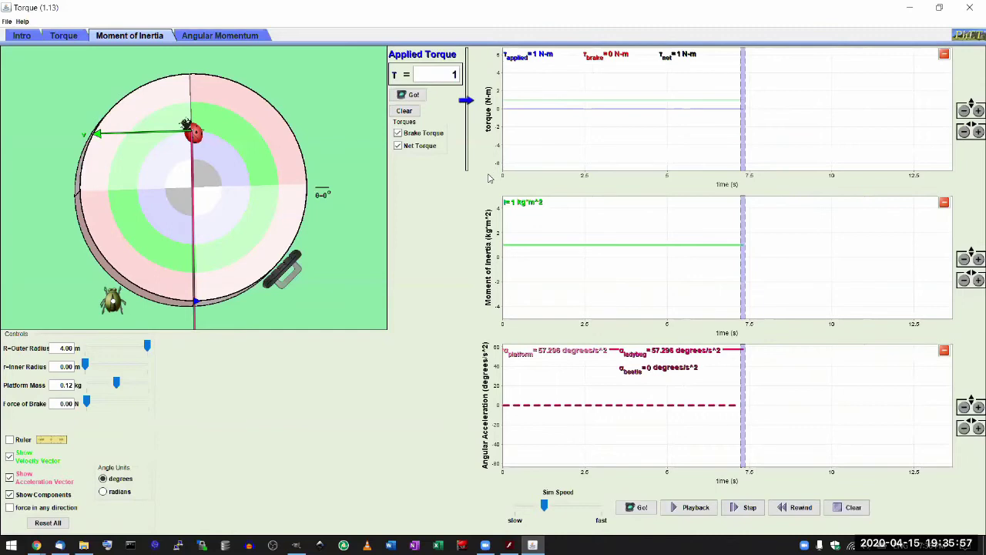
Reset all simulation settings and run the turntable with the 1 N-m applied torque until about 2.4 s.
click(56, 521)
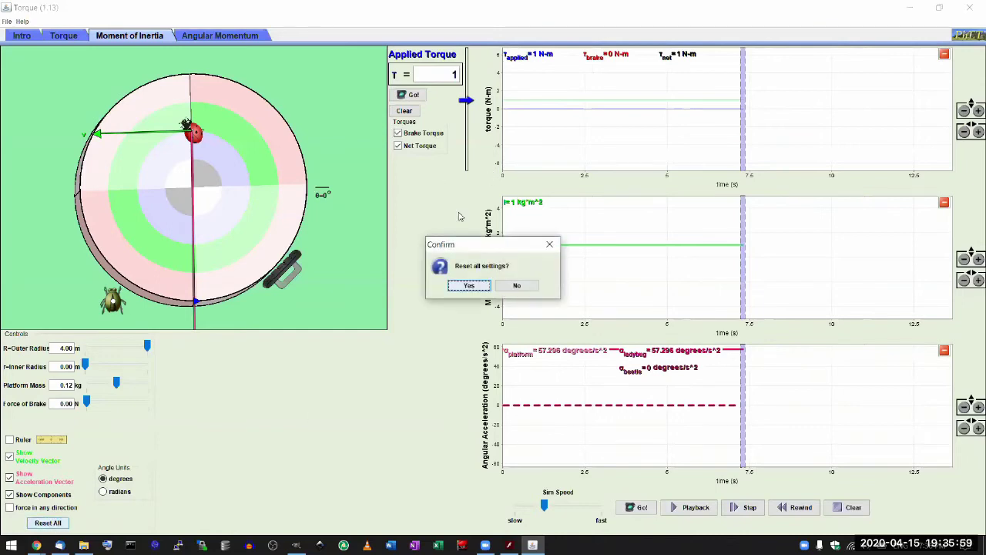
click(460, 285)
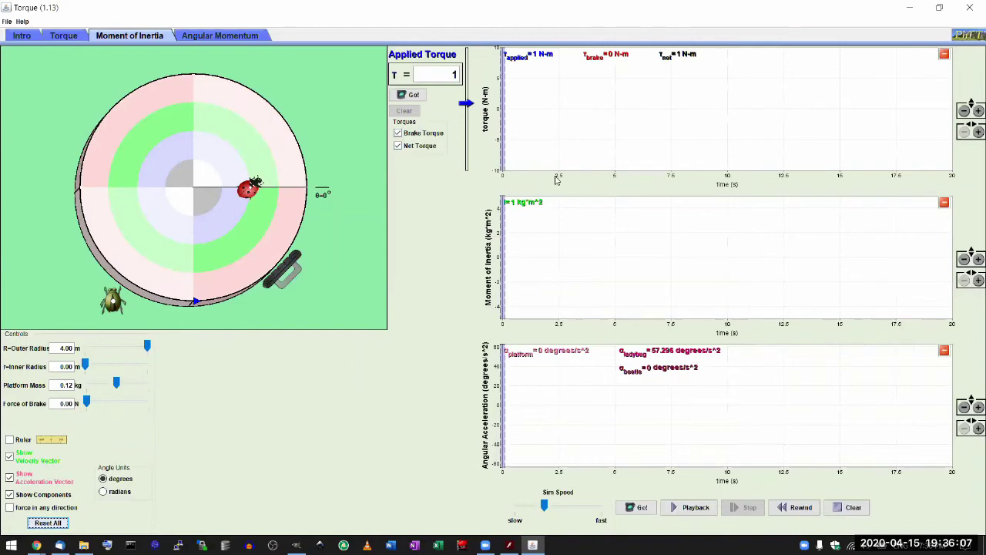
click(627, 510)
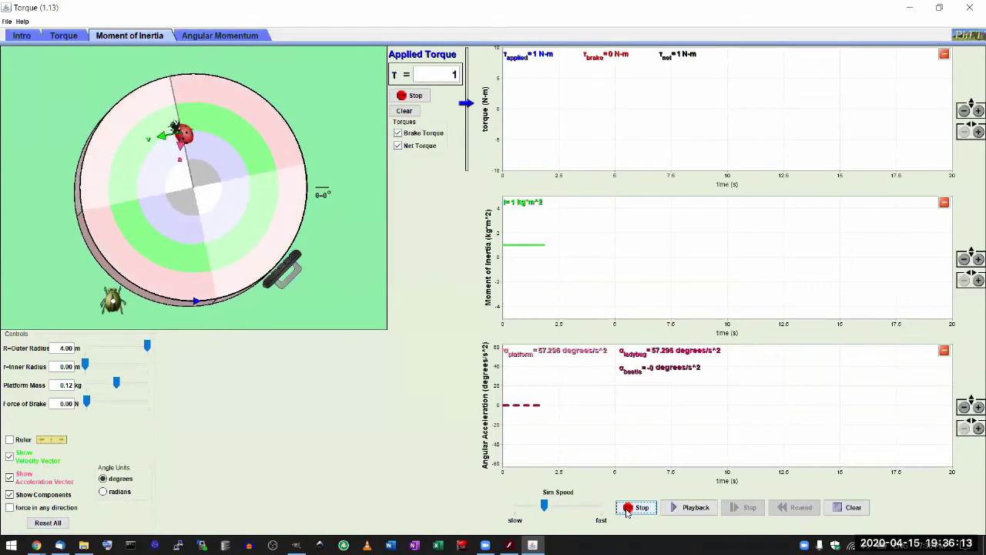
click(627, 510)
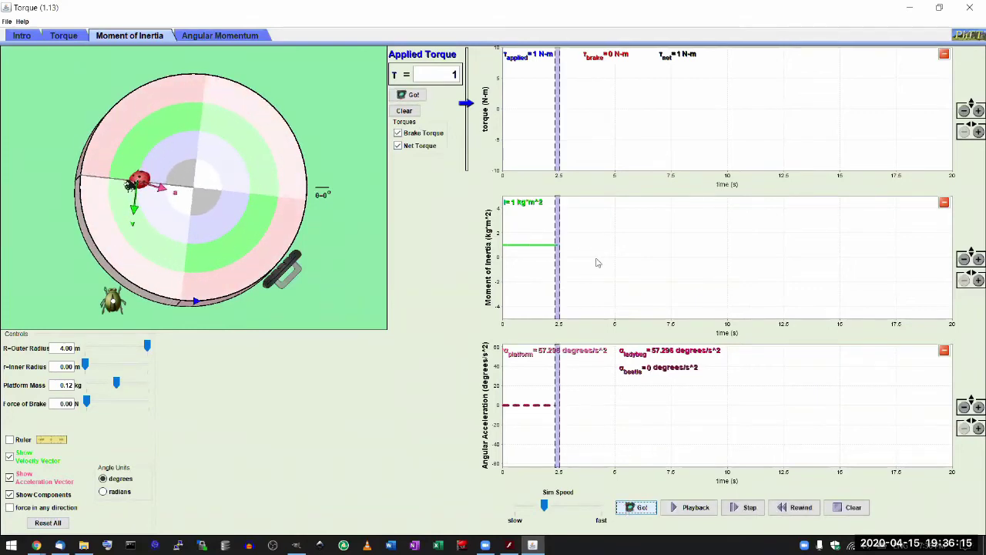
Set the applied torque to 0 N-m.
click(452, 74)
text(0)
key(Return)
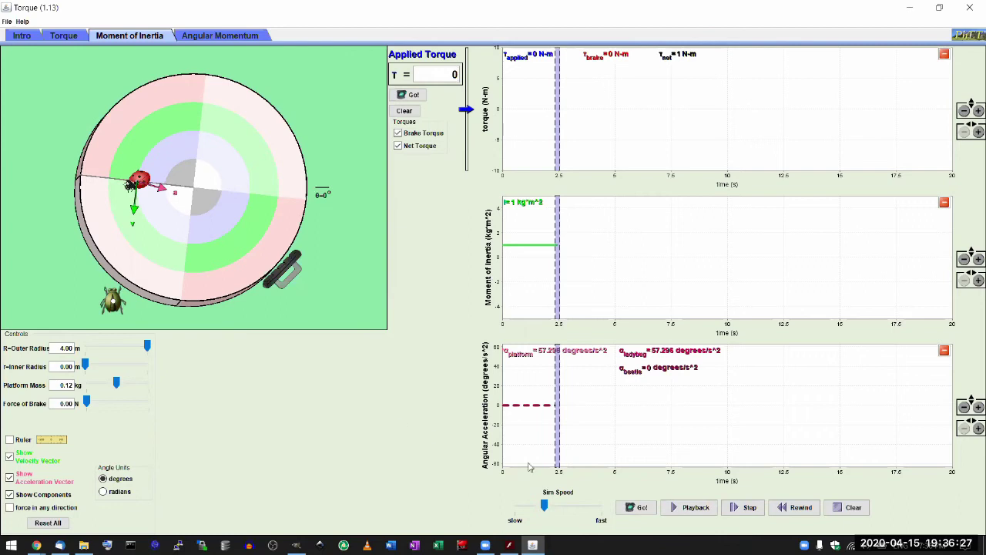
Run the simulation on until about 5 s and handwrite the rotation period T = 2.5 s in the empty area below the turntable.
click(629, 509)
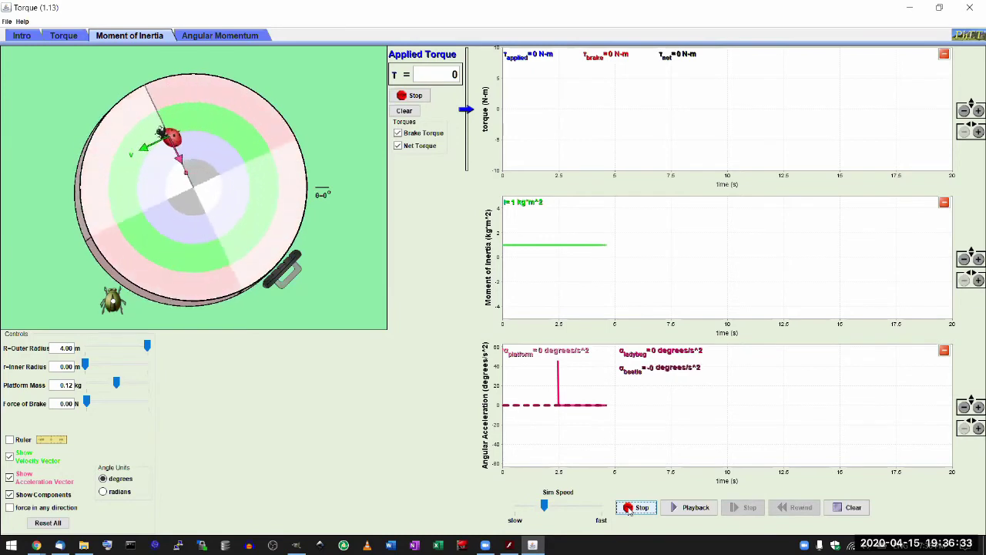
click(629, 508)
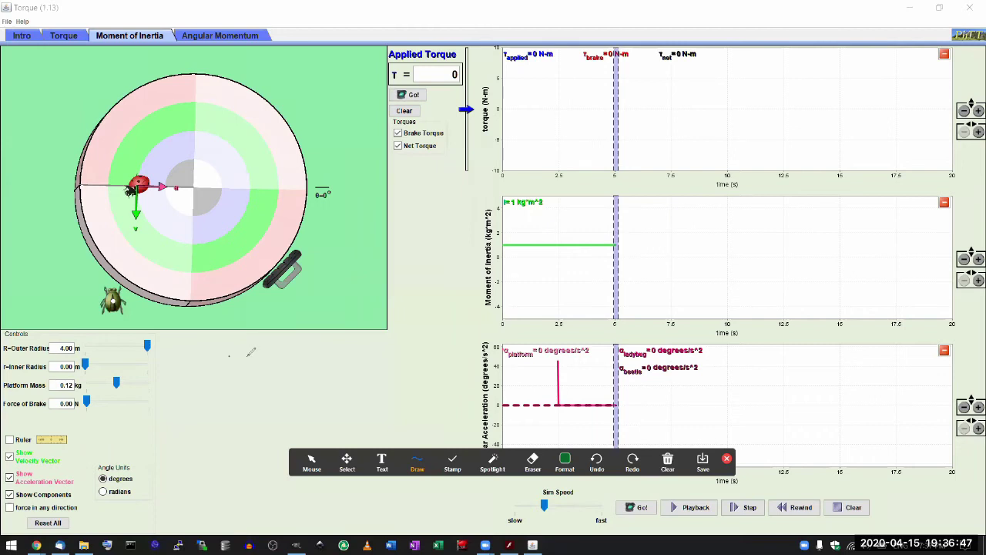
drag(252, 362, 296, 373)
click(290, 372)
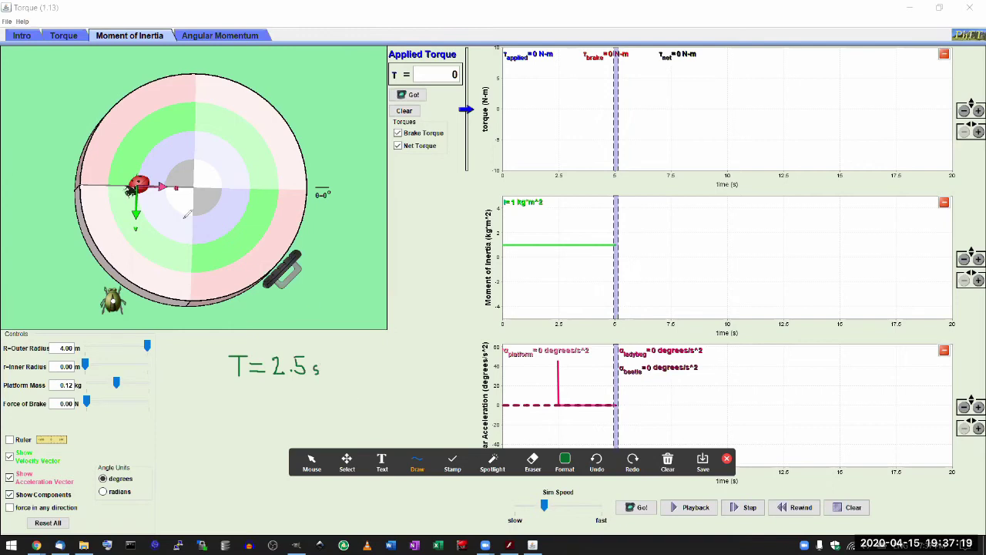
Circle the outer radius value and annotate the turntable with its 4 m radius and the ladybug's 2 m distance from the center.
drag(136, 167, 189, 171)
mouse_move(79, 346)
mouse_down()
mouse_move(70, 335)
mouse_move(52, 351)
mouse_move(68, 336)
mouse_up()
drag(195, 193, 195, 299)
drag(205, 270, 209, 281)
drag(216, 274, 227, 281)
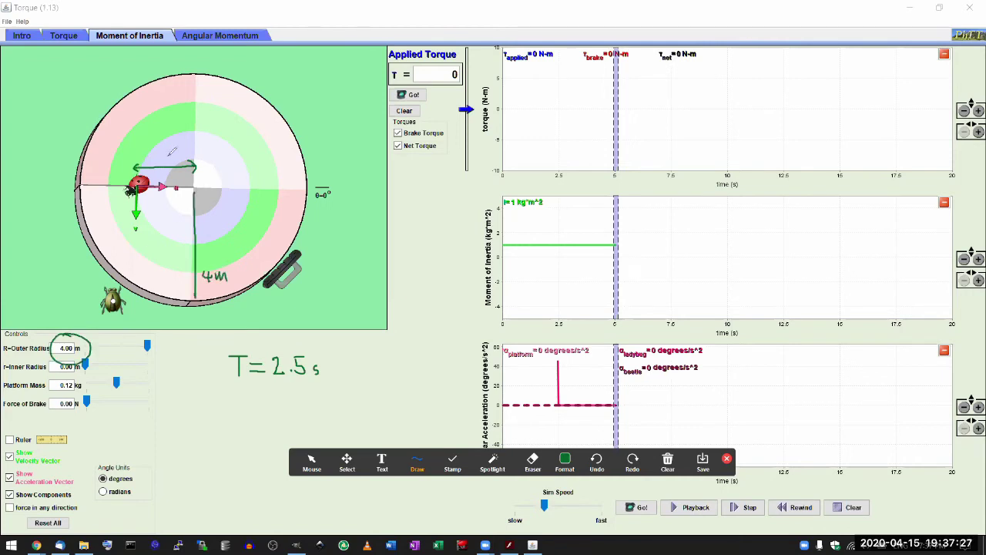
drag(157, 145, 185, 150)
Handwrite the formulas f = 1/T and ω = 2πf below the period.
mouse_move(227, 399)
mouse_down()
mouse_move(214, 424)
mouse_move(251, 411)
mouse_up()
drag(242, 416, 251, 416)
drag(268, 396, 284, 425)
mouse_move(275, 426)
mouse_down()
mouse_move(275, 442)
mouse_move(362, 404)
mouse_up()
drag(353, 412, 383, 413)
mouse_move(412, 385)
mouse_down()
mouse_move(402, 413)
mouse_move(411, 396)
mouse_up()
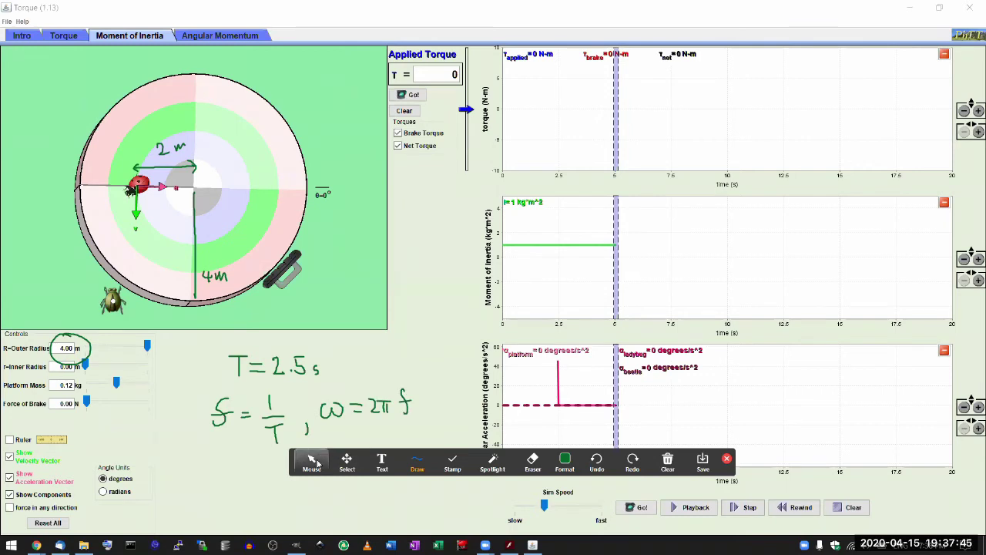
Move the annotation toolbar out of the way and handwrite the tangential velocity formula V_t = r·ω below the other formulas.
drag(317, 462, 286, 508)
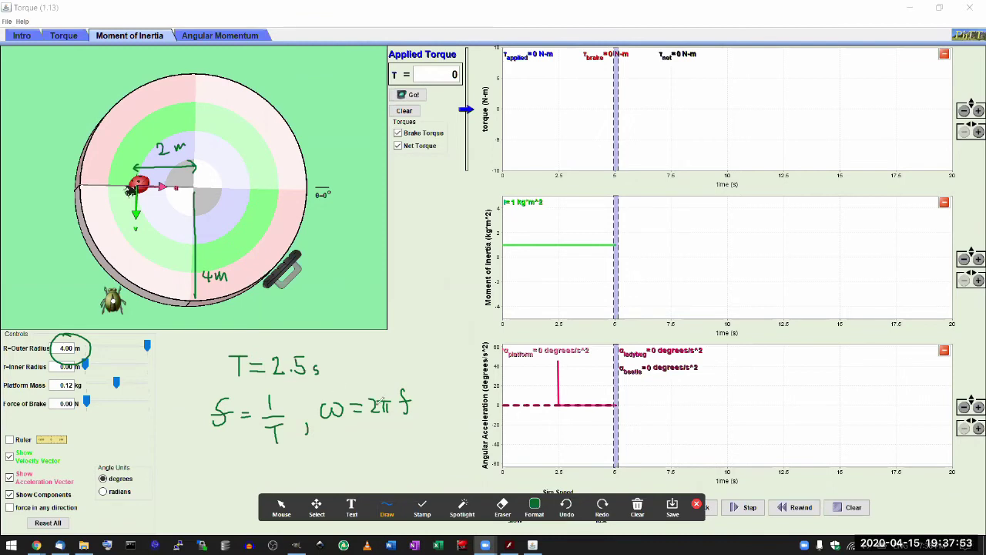
mouse_move(269, 461)
mouse_down()
mouse_move(285, 459)
mouse_move(298, 488)
mouse_up()
drag(309, 463, 387, 453)
click(355, 464)
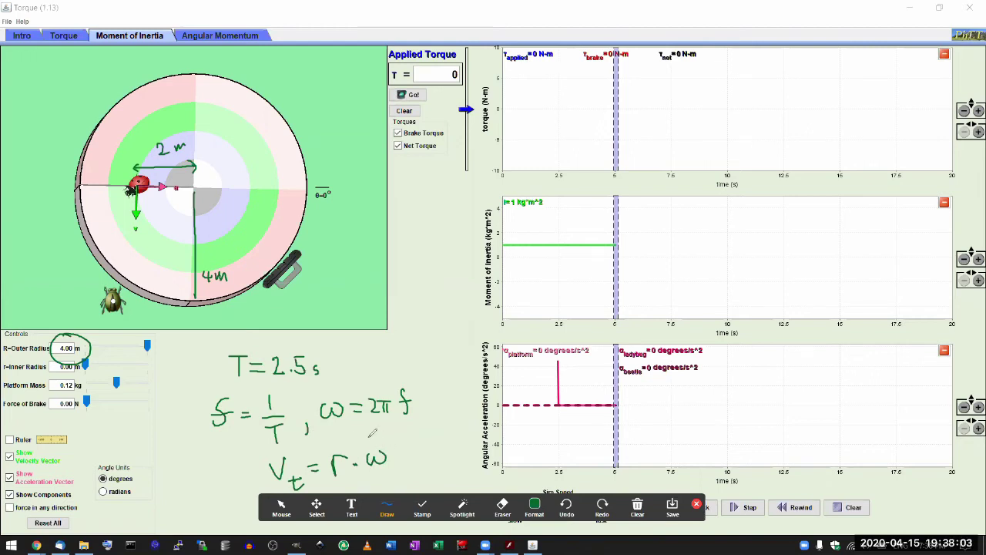
Open Calculator and compute the ladybug's tangential velocity as 2 × 2 × π ÷ 2.5.
key(super)
key(super)
key(super)
text(calculator)
key(Return)
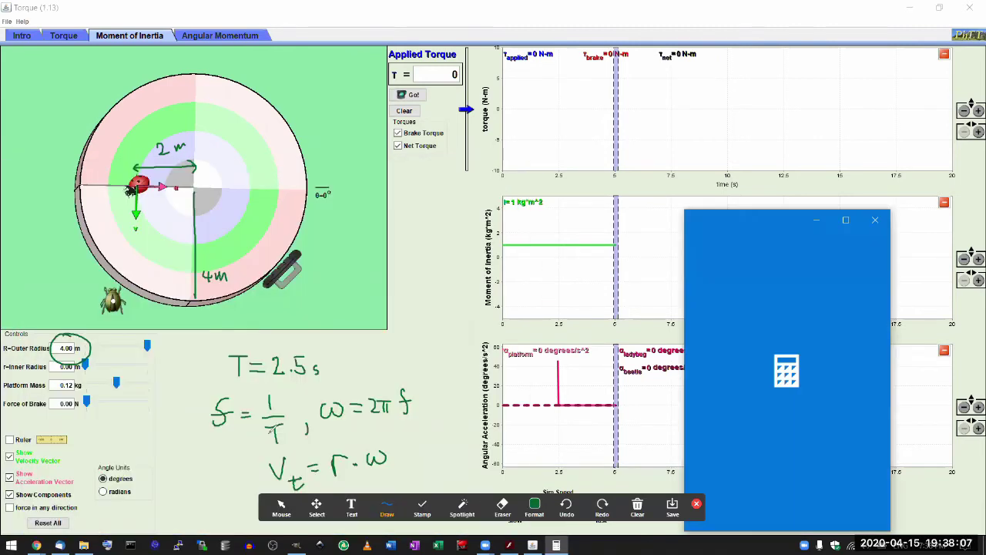
text(2)
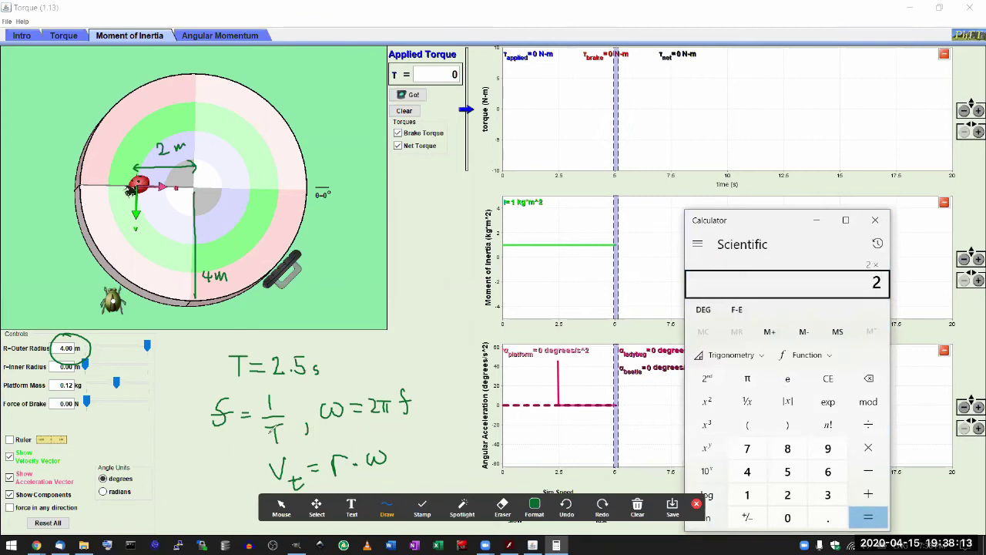
key(asterisk)
key(p)
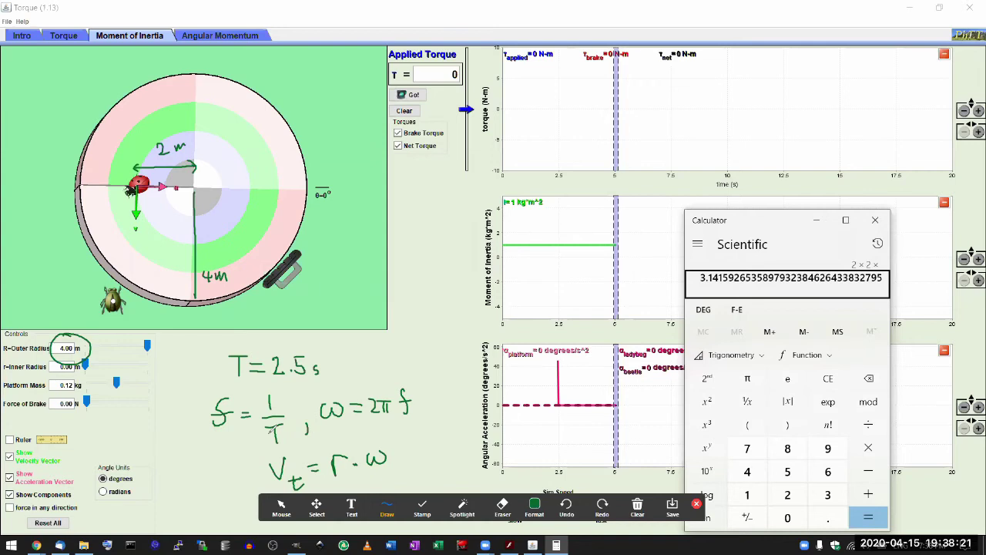
key(slash)
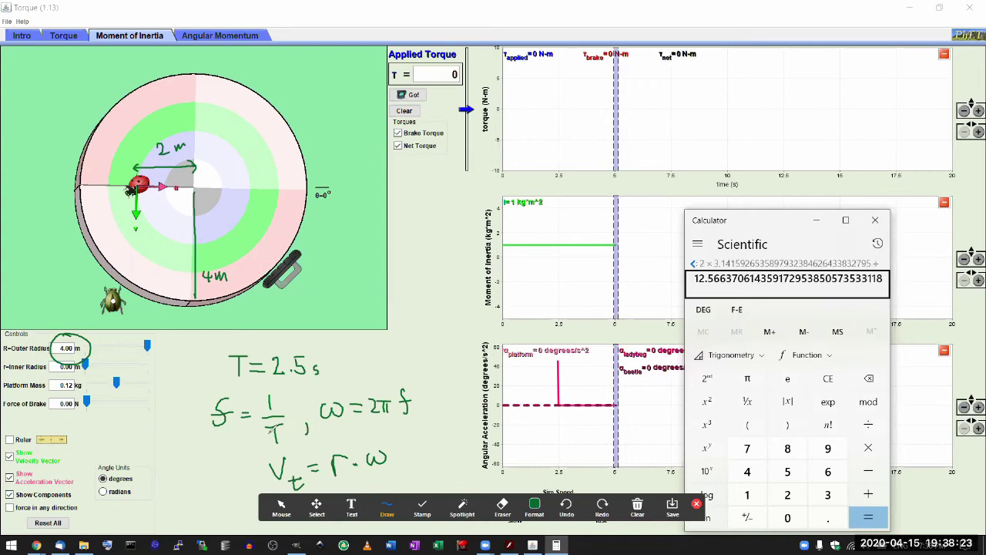
text(2.5)
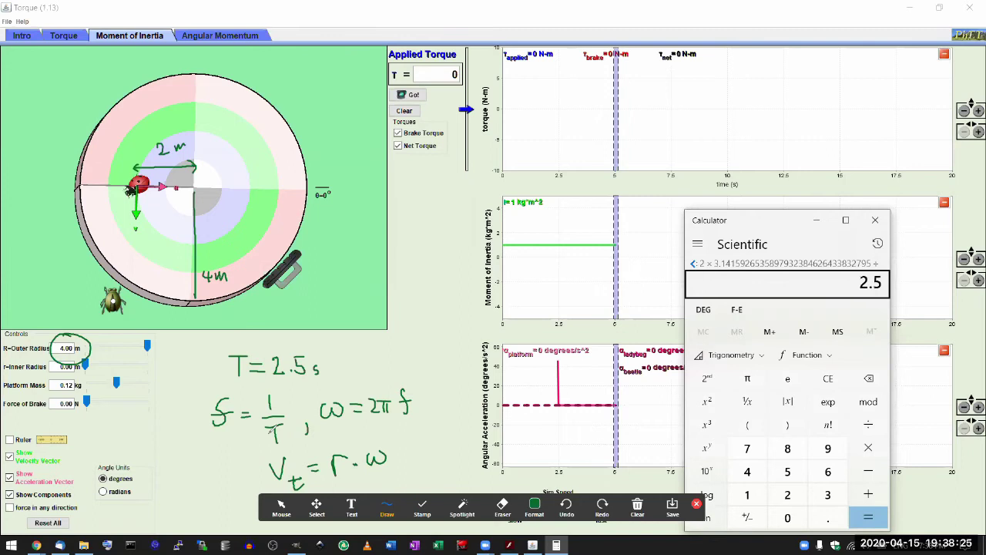
key(Return)
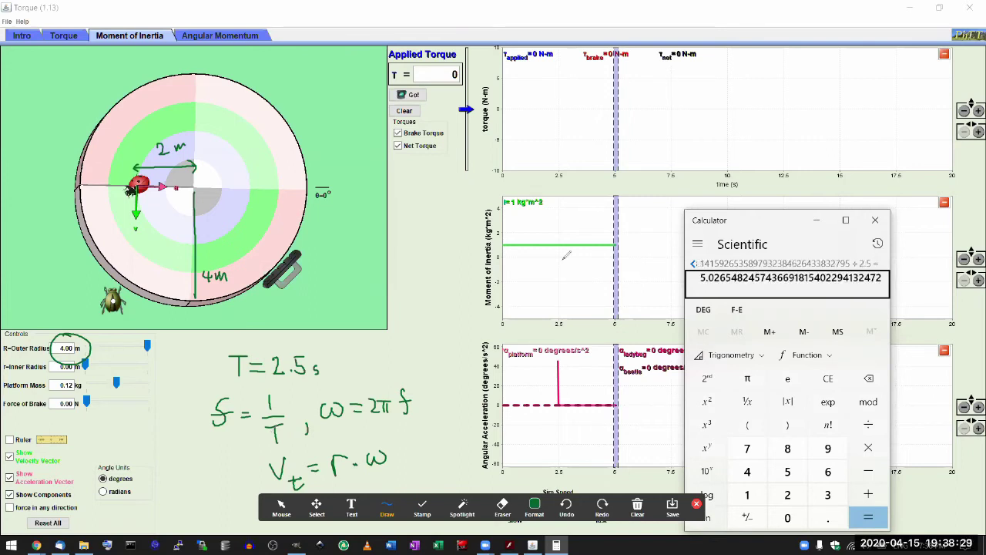
Circle the ladybug's velocity vector and label it 5.027 m/s, erasing and rewriting the number where needed and underlining it.
mouse_move(130, 182)
mouse_down()
mouse_move(116, 225)
mouse_move(132, 177)
mouse_up()
mouse_move(144, 245)
mouse_down()
mouse_move(142, 261)
mouse_move(151, 260)
mouse_move(133, 291)
mouse_move(141, 276)
mouse_up()
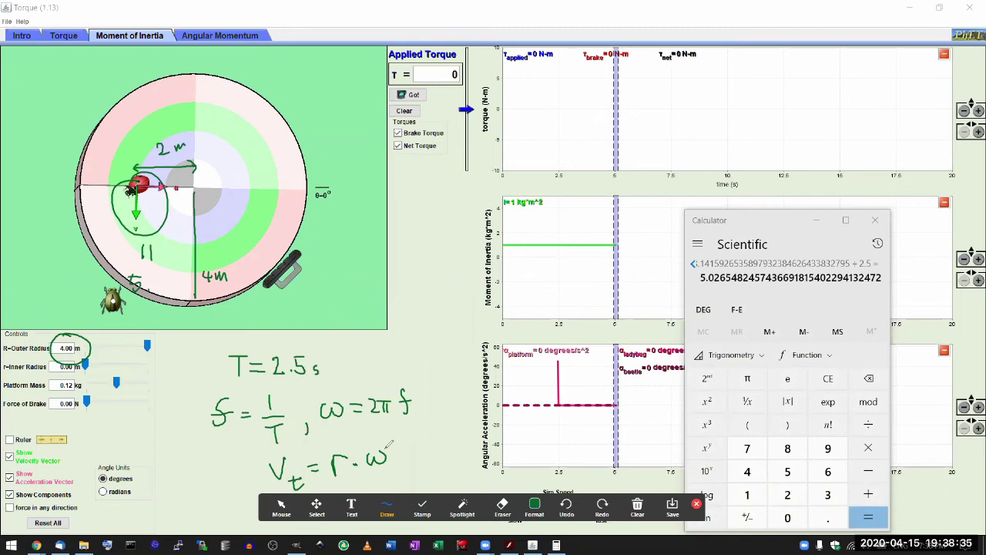
click(503, 505)
click(143, 291)
click(134, 278)
click(420, 501)
mouse_move(132, 265)
mouse_down()
mouse_move(135, 279)
mouse_move(140, 265)
mouse_up()
drag(148, 275, 195, 259)
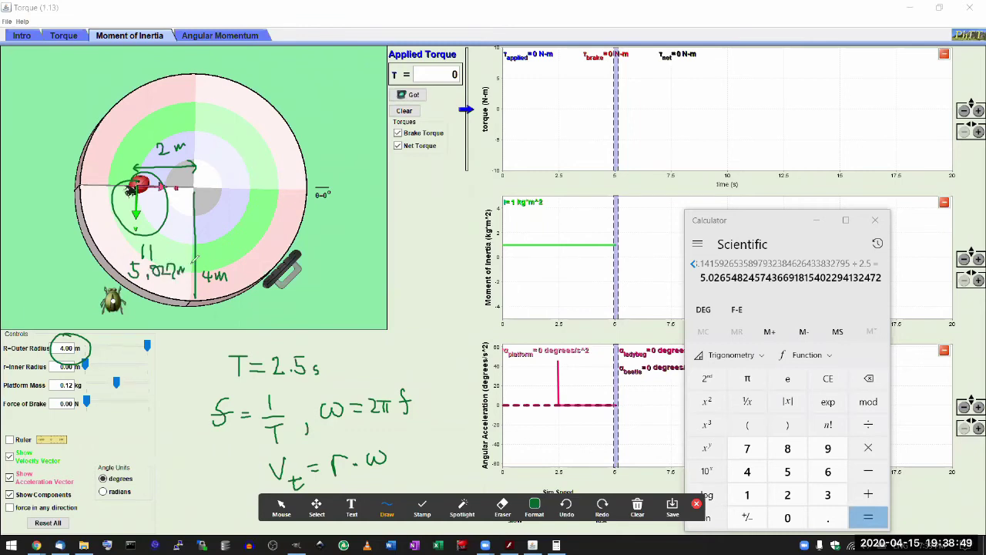
drag(139, 286, 189, 282)
click(281, 507)
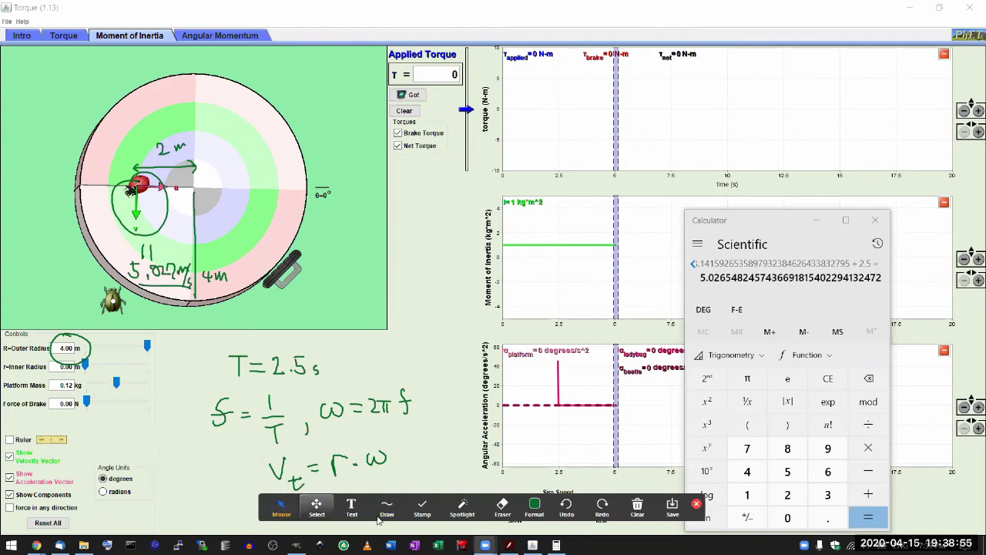
Capture a screen snip of the annotated turntable and paste it into GIMP as a new image.
click(975, 545)
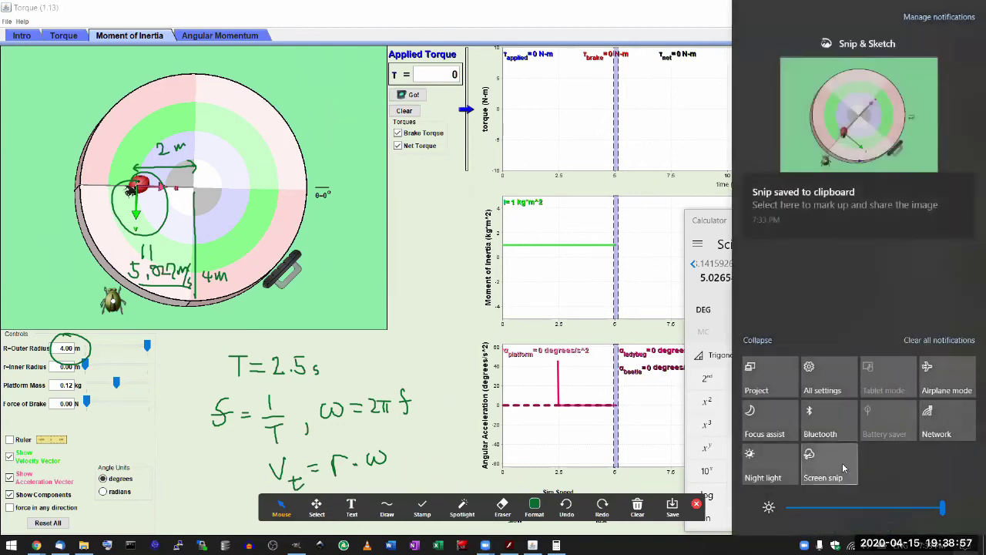
click(220, 103)
key(super+shift+s)
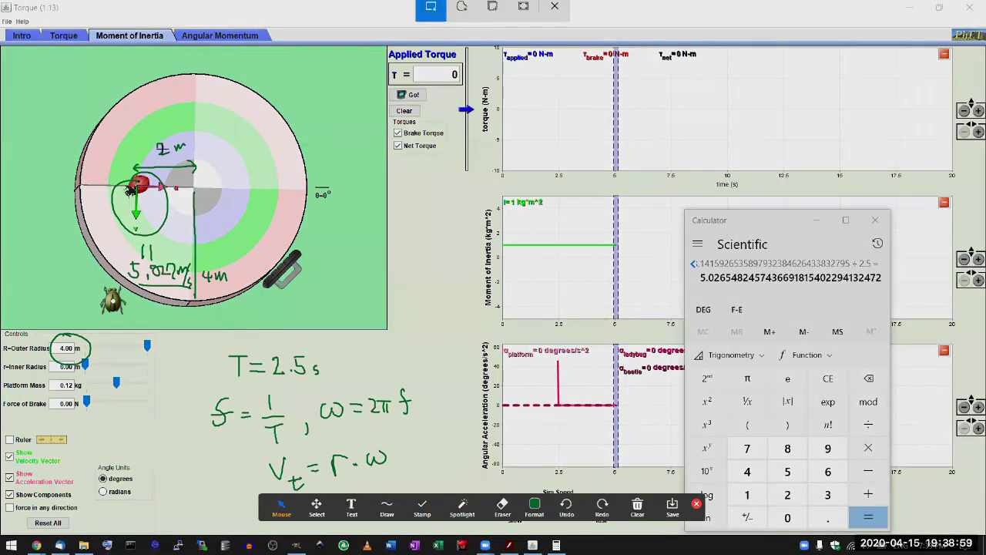
drag(60, 69, 314, 310)
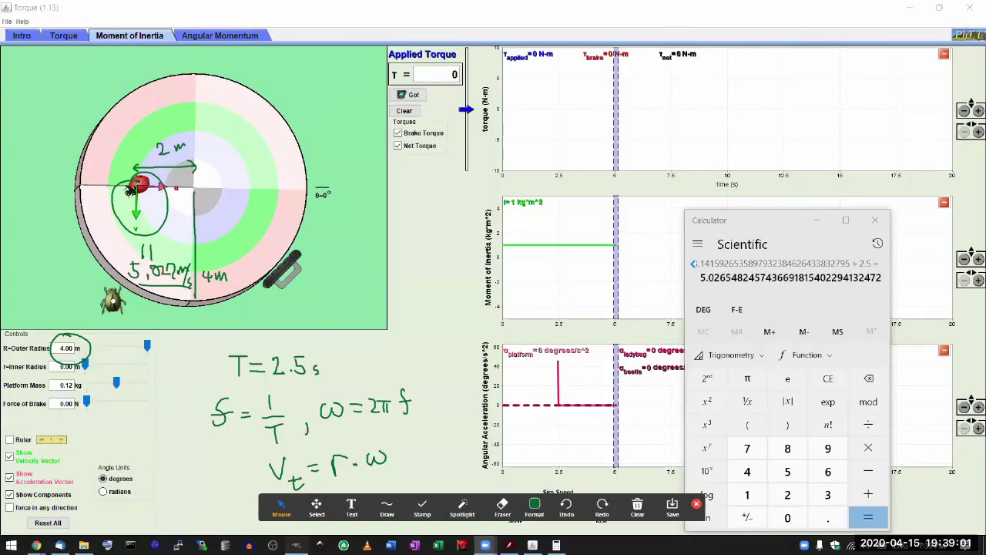
click(296, 545)
key(shift+ctrl+v)
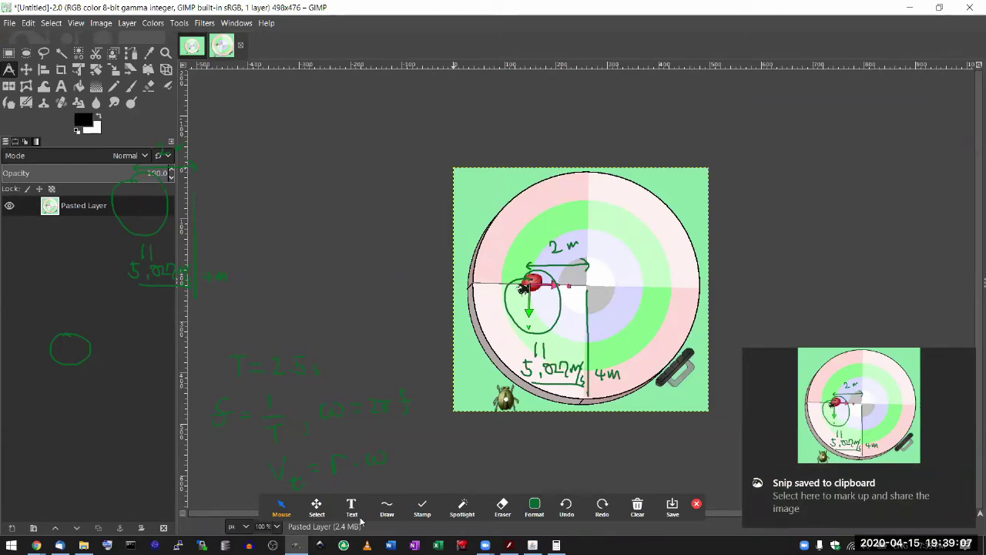
Measure the length of the ladybug's green velocity vector in pixels and magnify the screen to read the measurement.
scroll(570, 293, up, 1)
scroll(571, 294, up, 3)
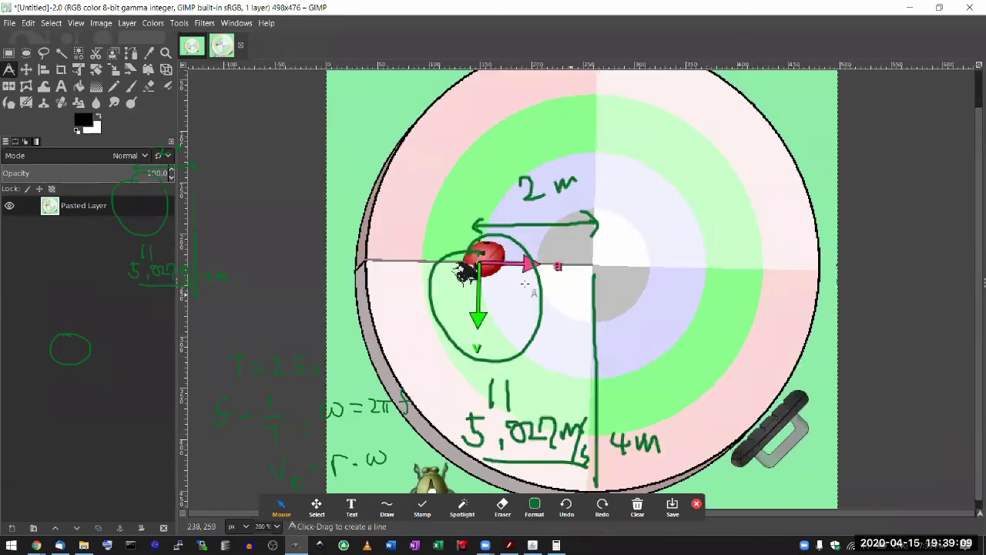
click(12, 73)
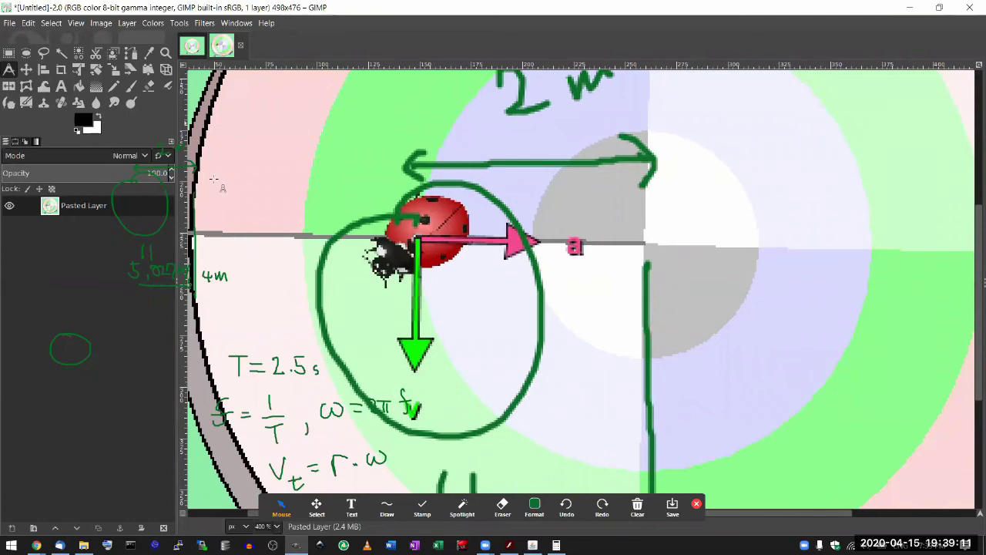
drag(416, 244, 415, 368)
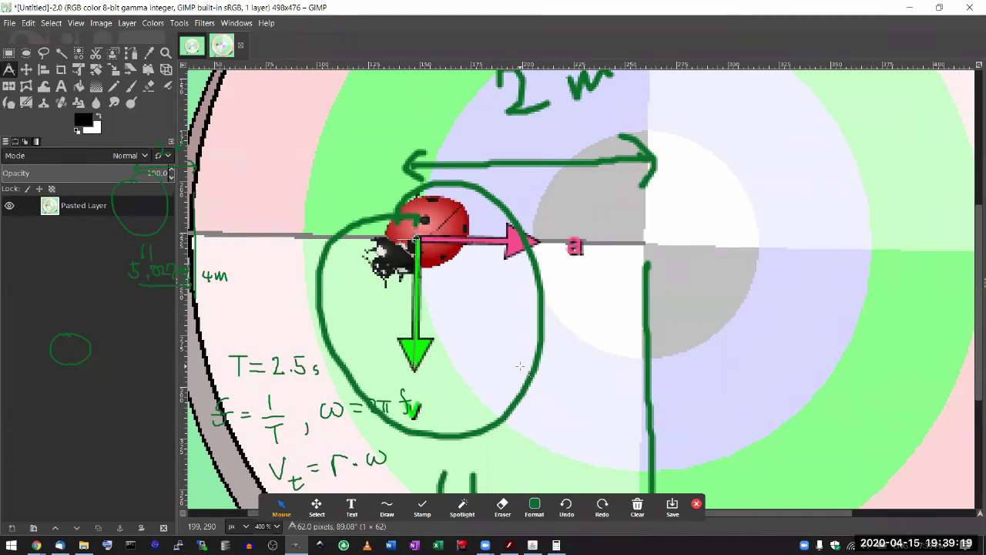
key(super+plus)
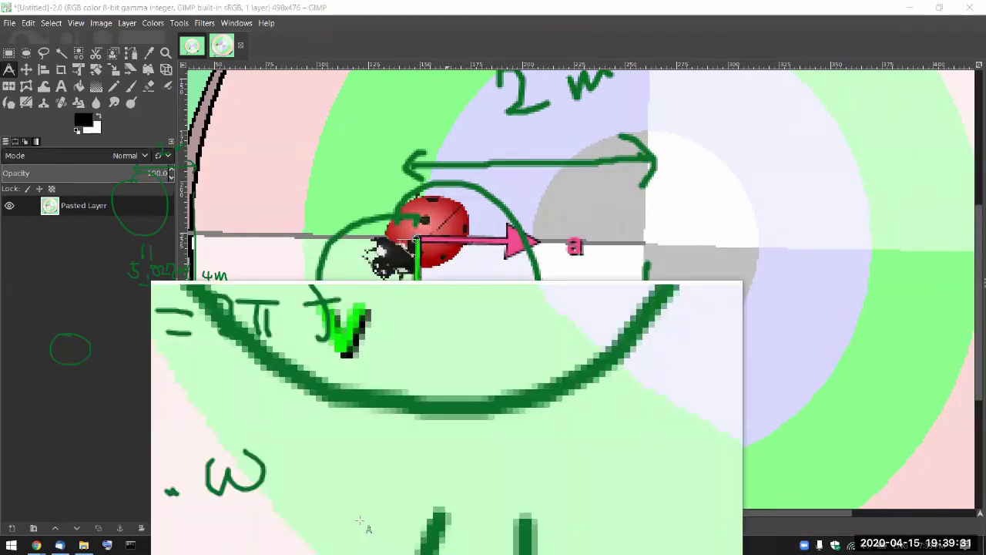
Switch back to the Torque simulation, change the drawing color to blue, circle the 5.027 m/s label and write = 62 px beside it.
key(alt+Tab)
key(Tab)
key(Tab)
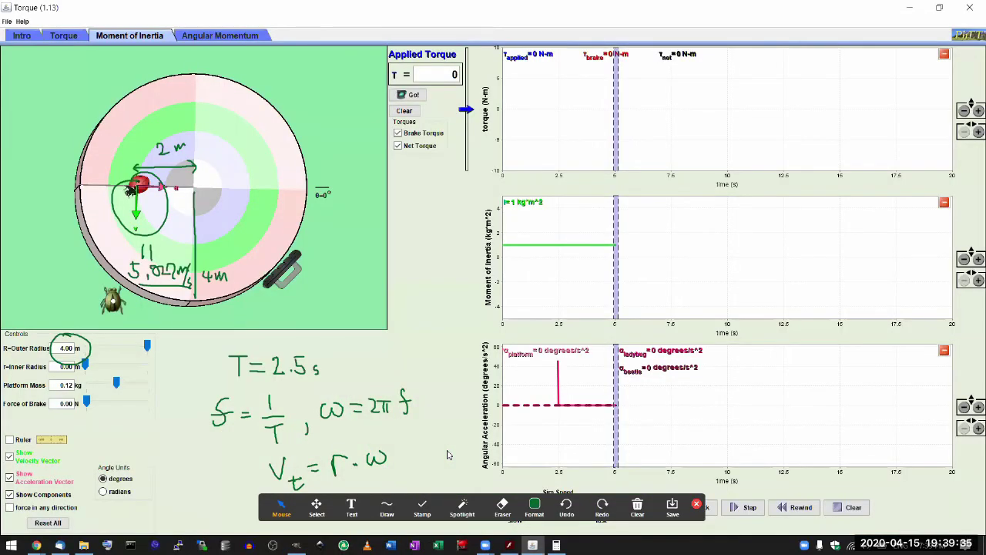
click(388, 498)
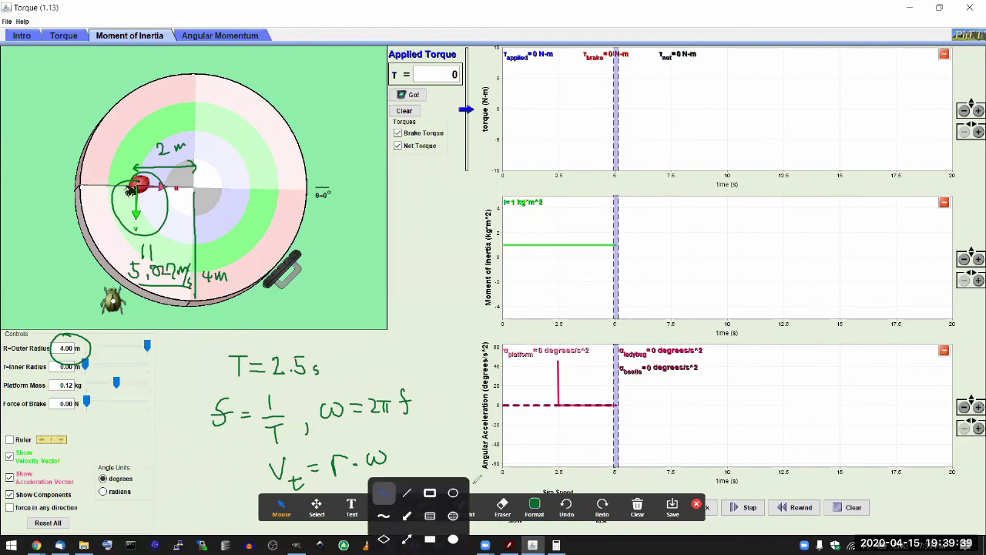
click(534, 506)
click(625, 414)
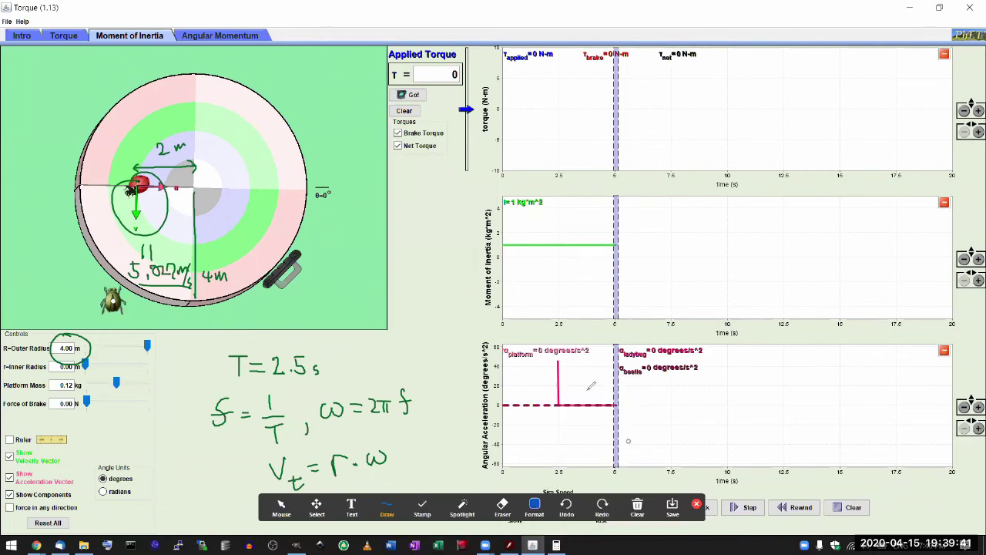
mouse_move(168, 232)
mouse_down()
mouse_move(228, 269)
mouse_move(171, 231)
mouse_up()
drag(229, 247, 239, 244)
mouse_move(229, 254)
mouse_down()
mouse_move(298, 231)
mouse_move(295, 238)
mouse_move(305, 226)
mouse_move(260, 258)
mouse_move(305, 242)
mouse_up()
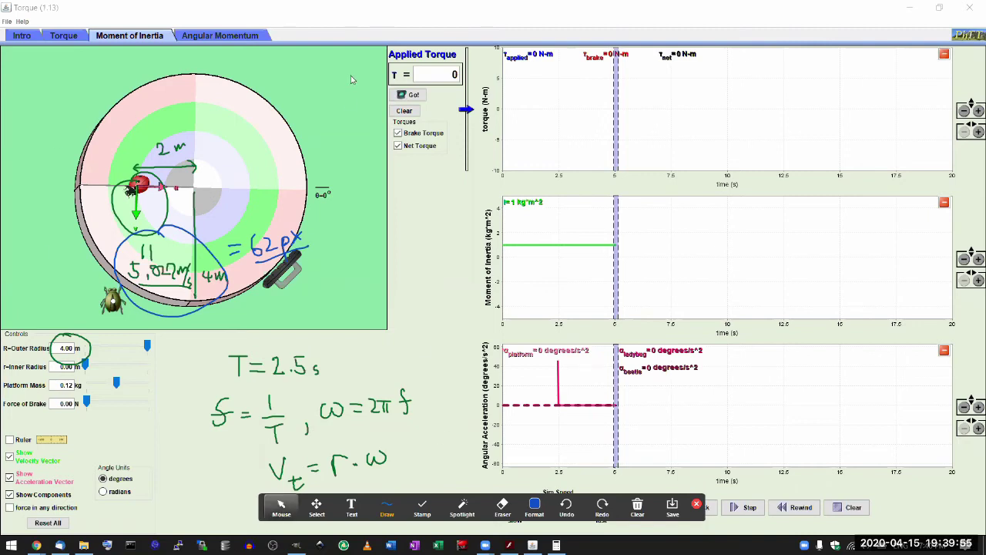
click(281, 511)
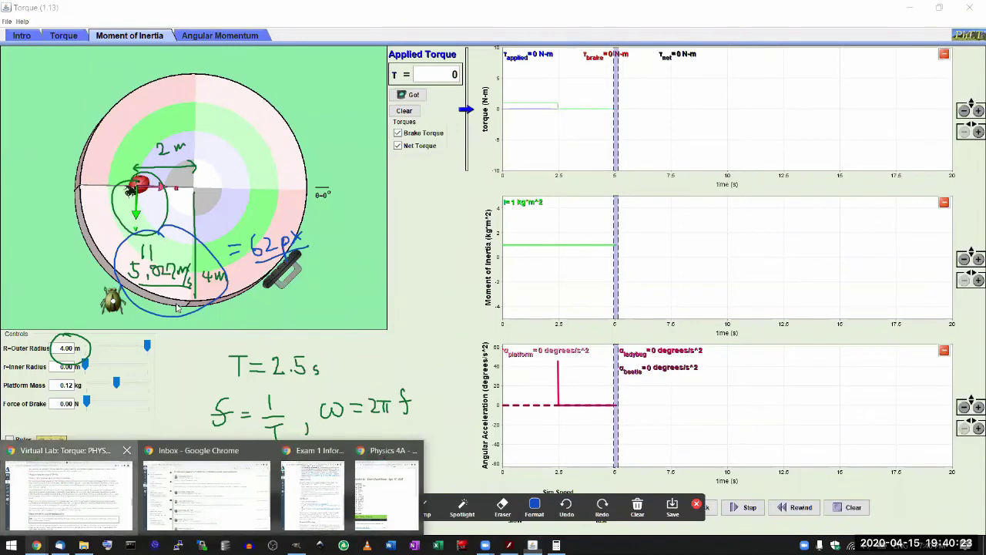
Switch to the Virtual Lab: Torque page in Chrome and clear all drawings from the screen.
key(alt+Tab)
click(646, 505)
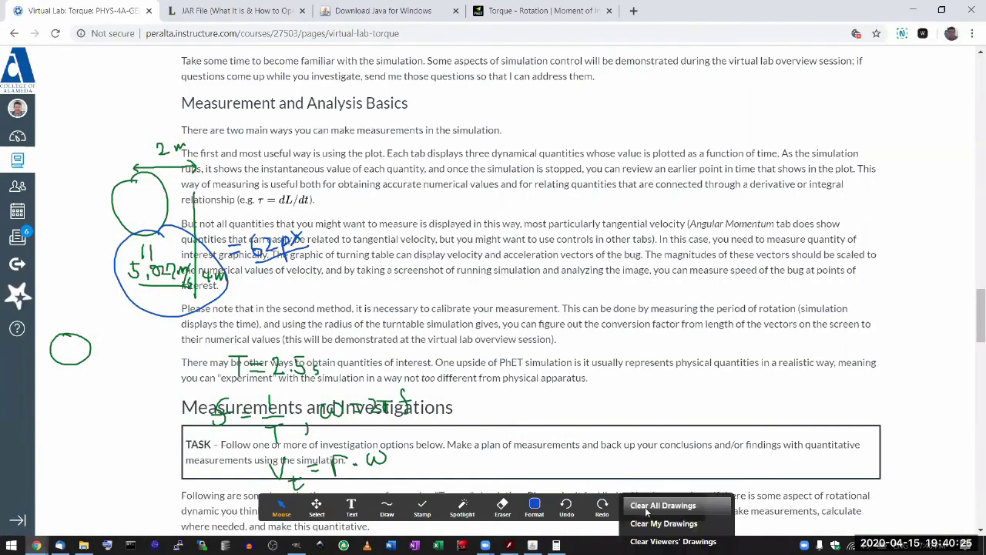
click(647, 505)
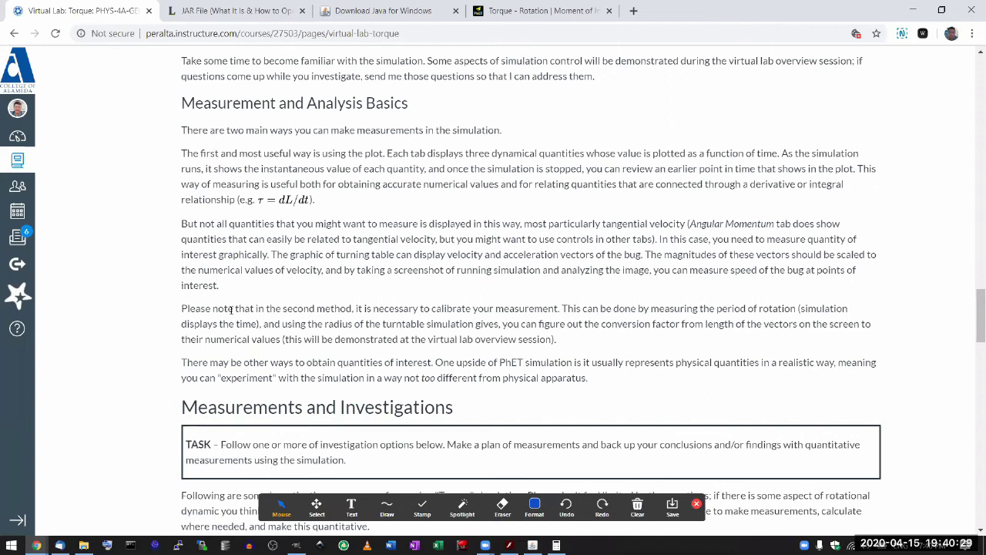
Review the manual's paragraphs on calibrating vector measurements and other ways to obtain quantities, continuing to the Measurements and Investigations section.
scroll(231, 309, down, 1)
drag(182, 243, 574, 277)
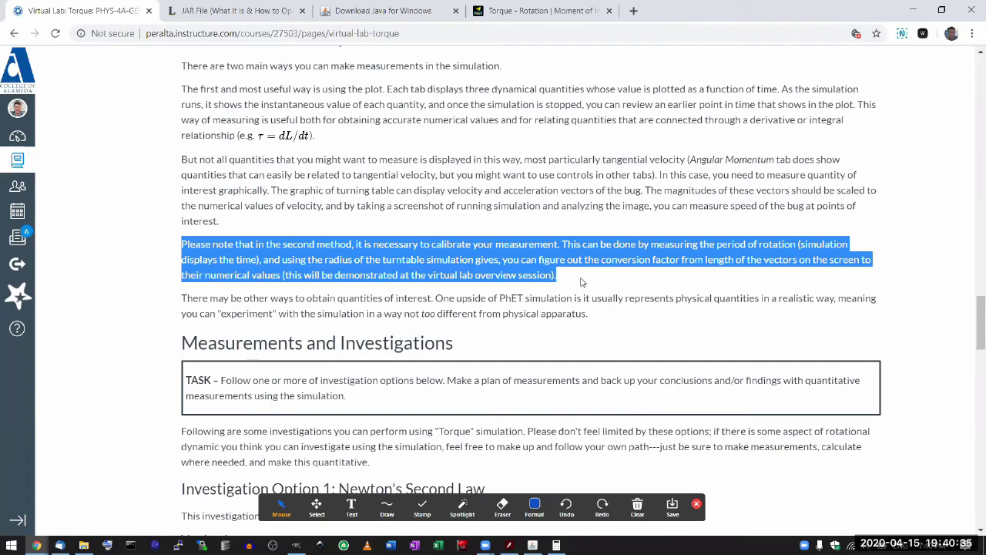
click(581, 283)
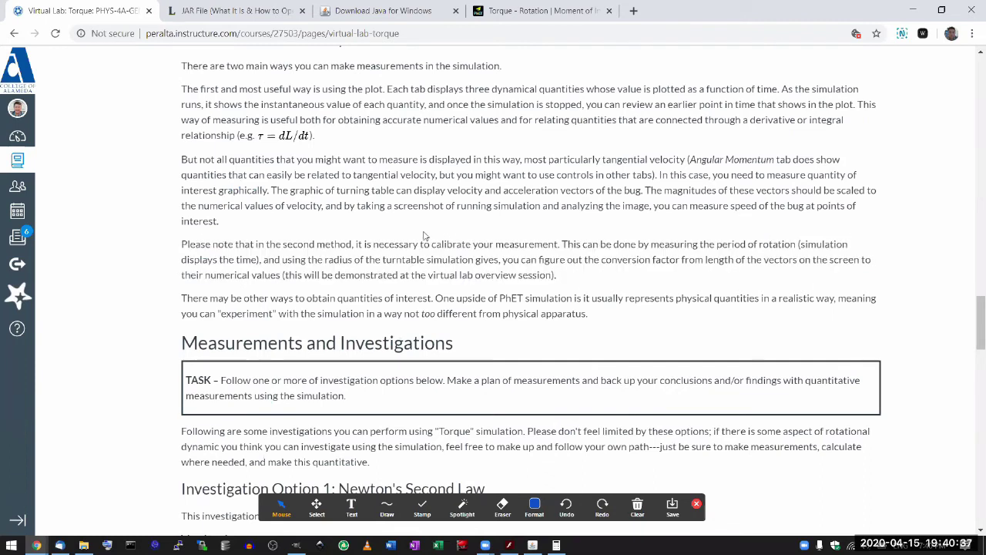
scroll(211, 245, down, 1)
drag(183, 234, 433, 239)
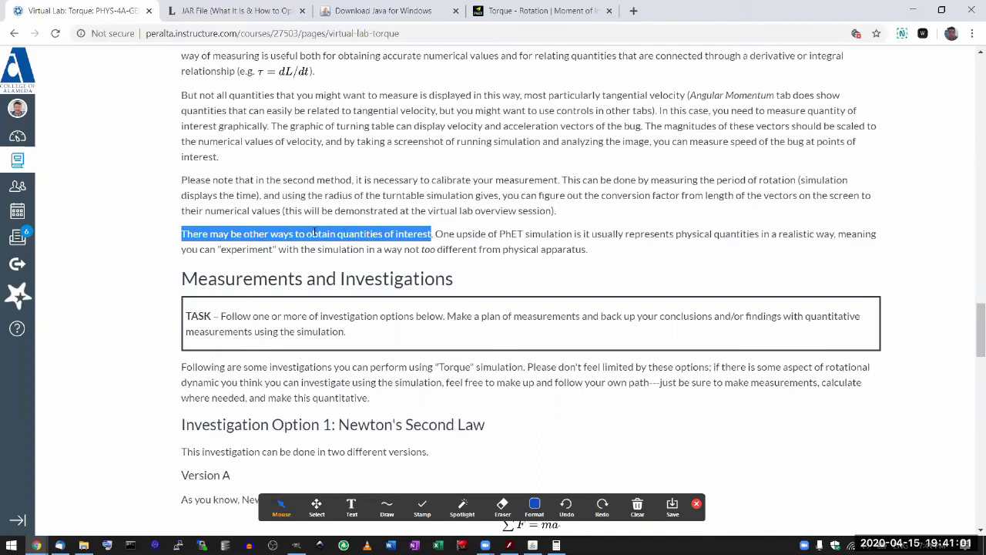
scroll(307, 221, down, 8)
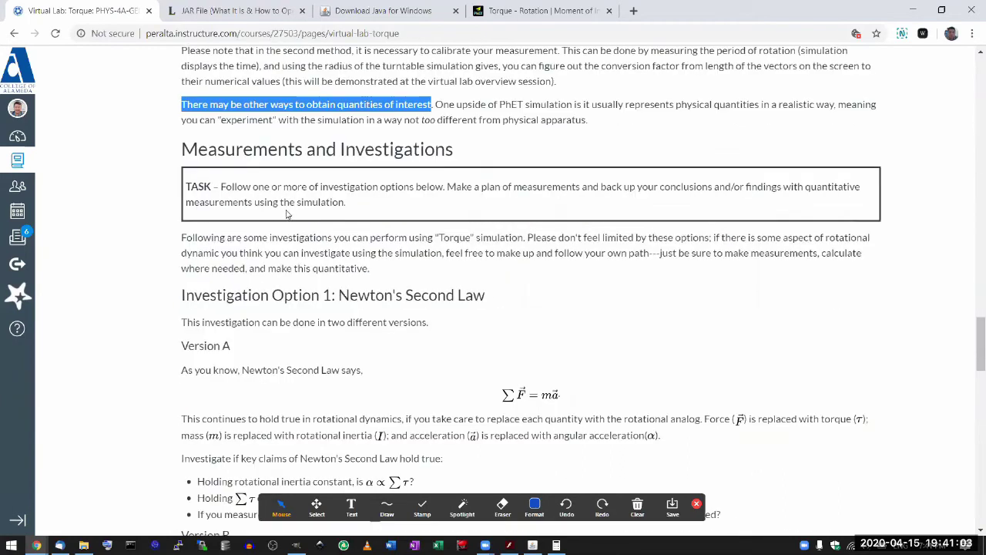
Review the manual's investigation options, from Newton's Second Law through Changes in Rotational Inertia.
scroll(274, 214, down, 5)
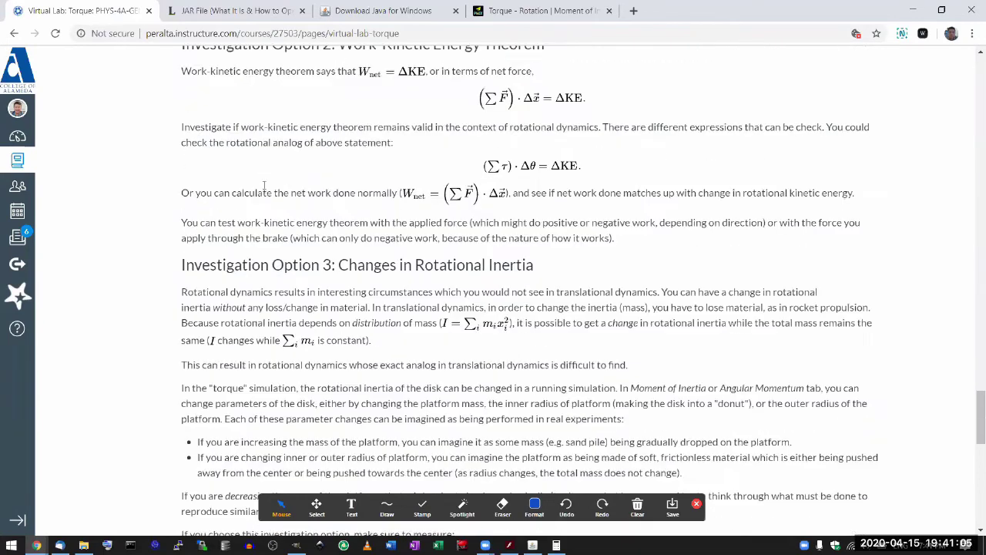
drag(181, 107, 610, 434)
click(608, 435)
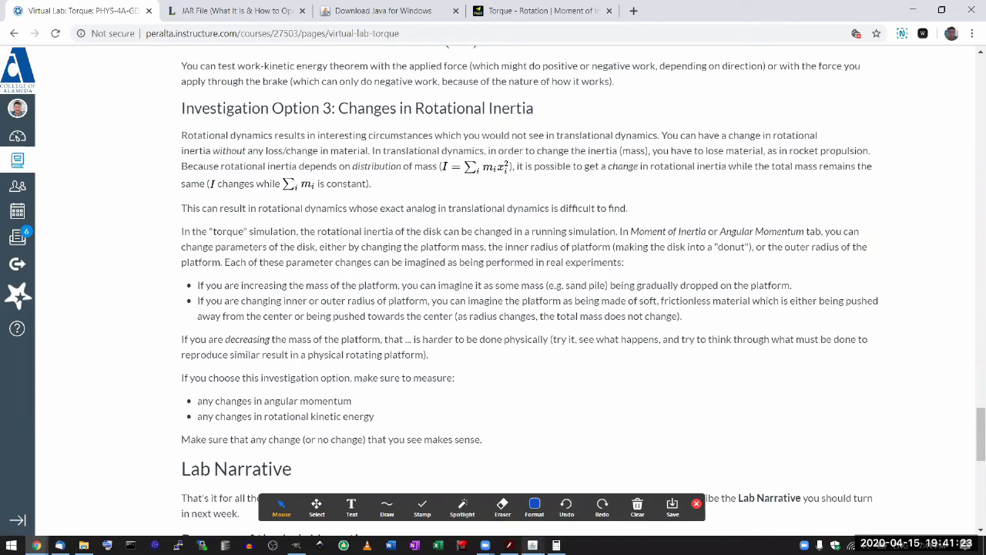
Switch to the Torque simulation and reset all of its settings.
click(533, 544)
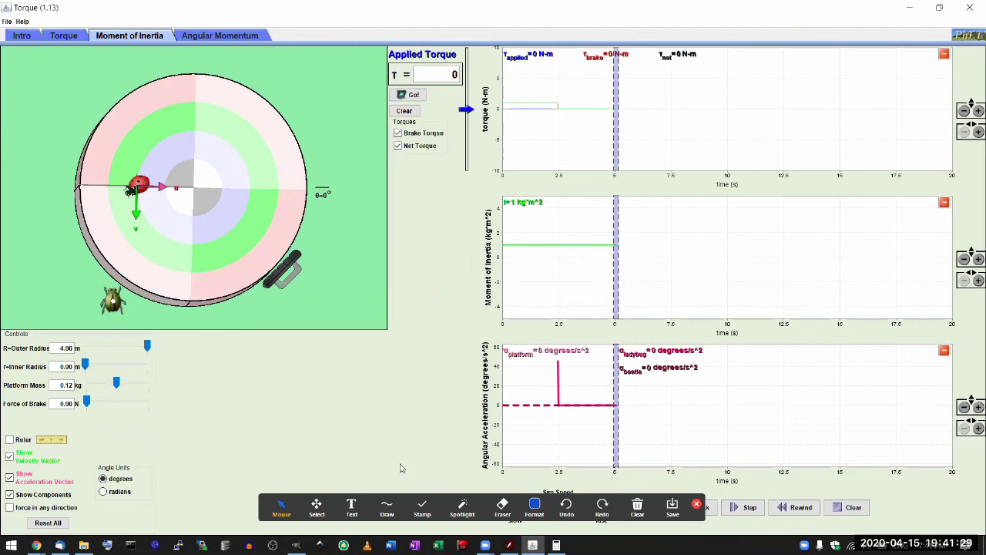
click(43, 524)
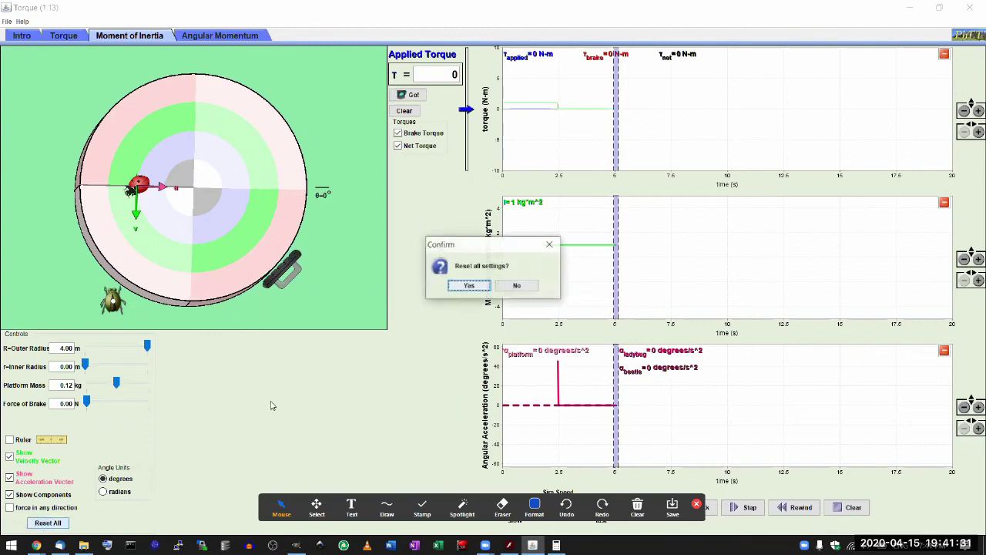
click(469, 285)
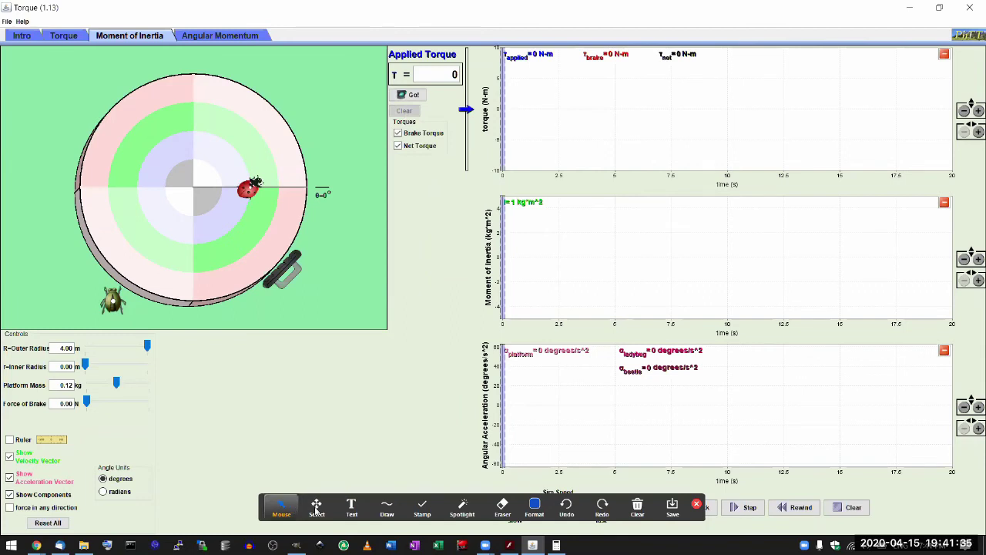
Close the annotation toolbar and clear the simulation's graphs.
click(697, 502)
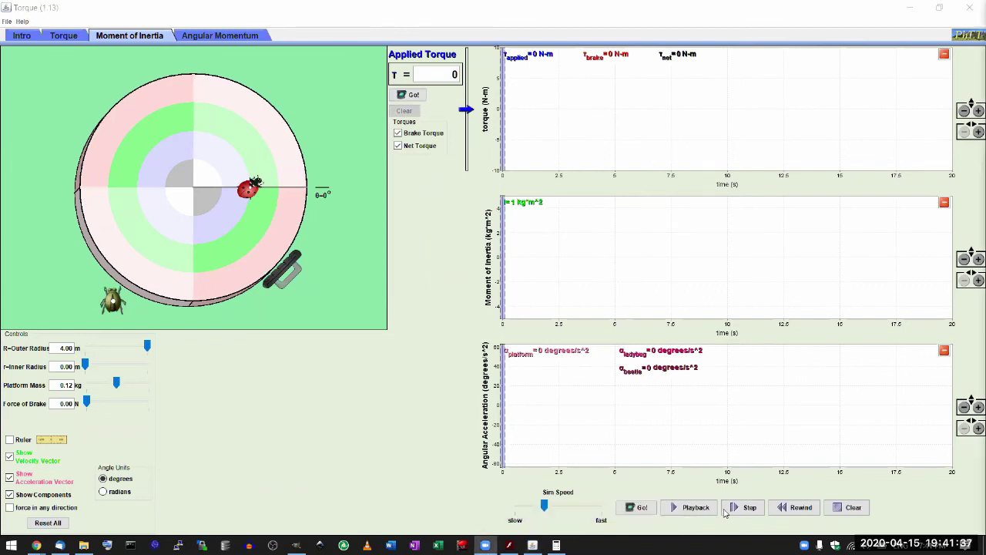
click(852, 508)
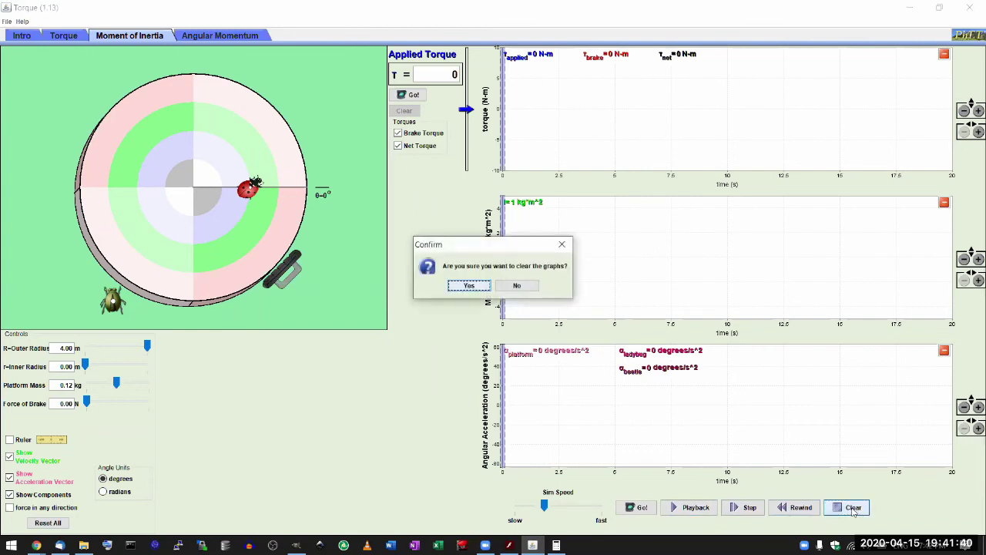
click(472, 285)
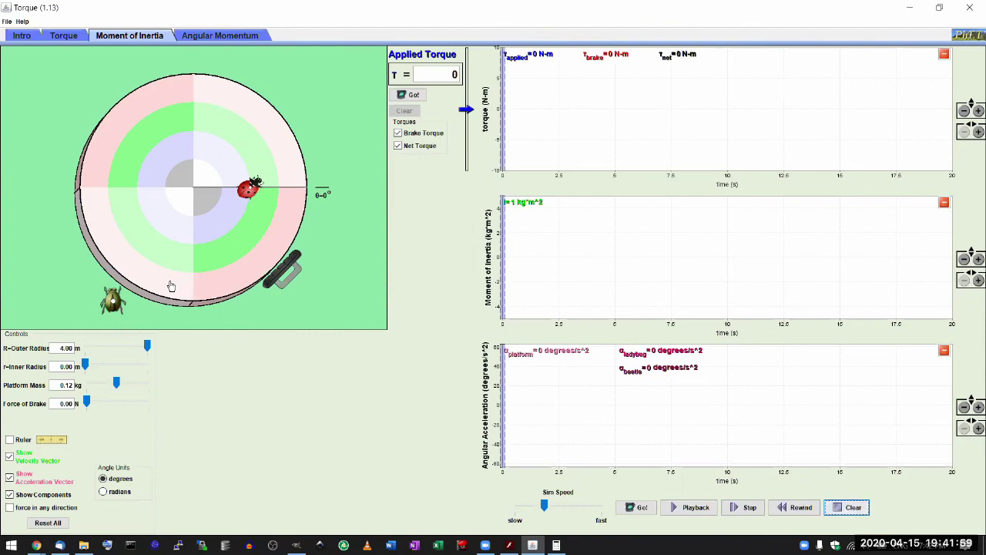
Spin the platform by hand in the Moment of Inertia view, pause the run and resume it.
drag(186, 286, 206, 283)
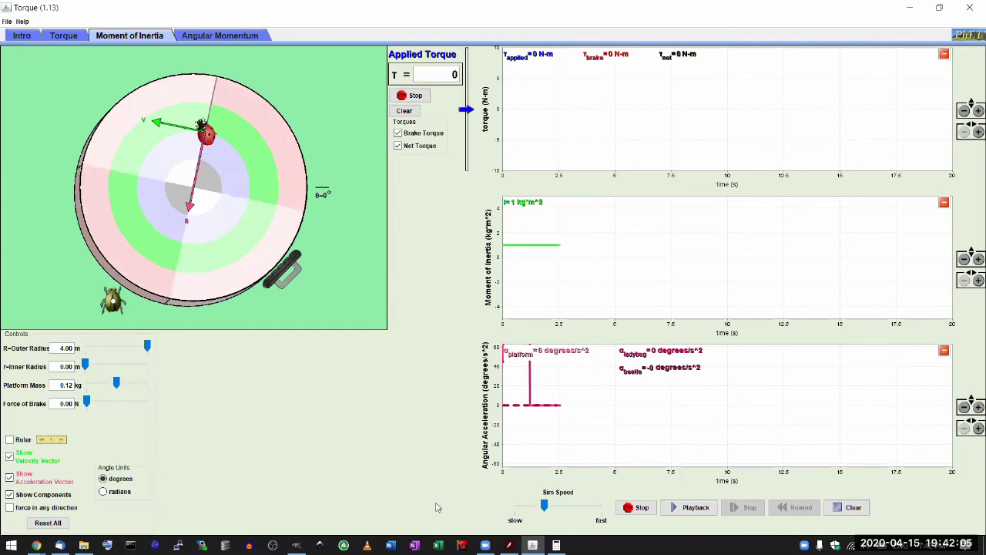
click(623, 507)
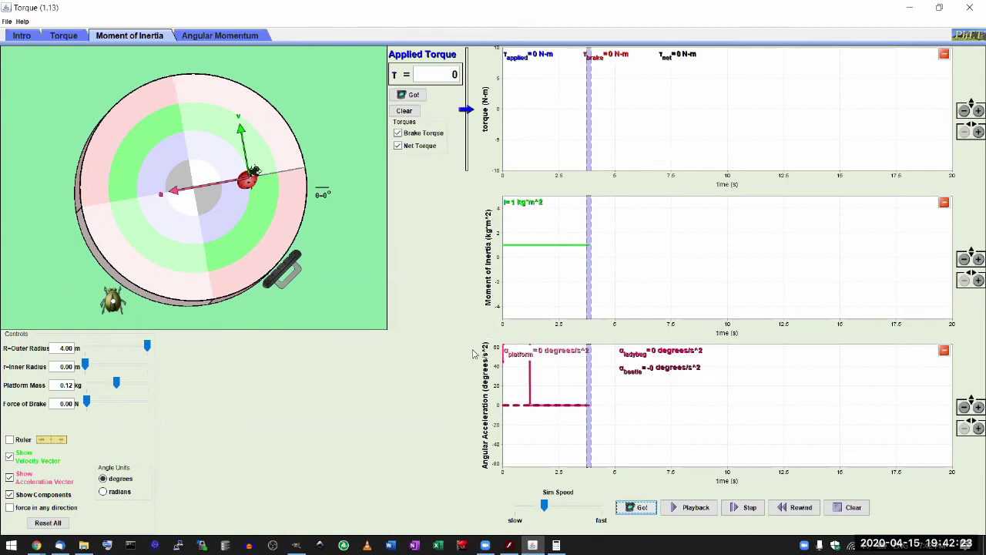
click(634, 510)
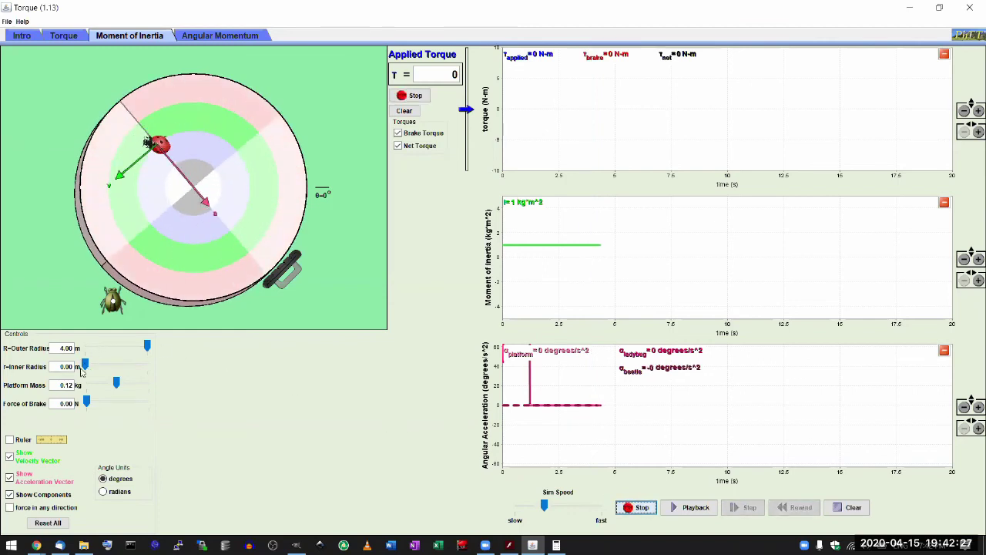
Change the spinning platform's mass to 0.24 kg and back to 0.12 kg, and its outer radius to 0.88 m and back to 4.00 m.
drag(115, 383, 146, 385)
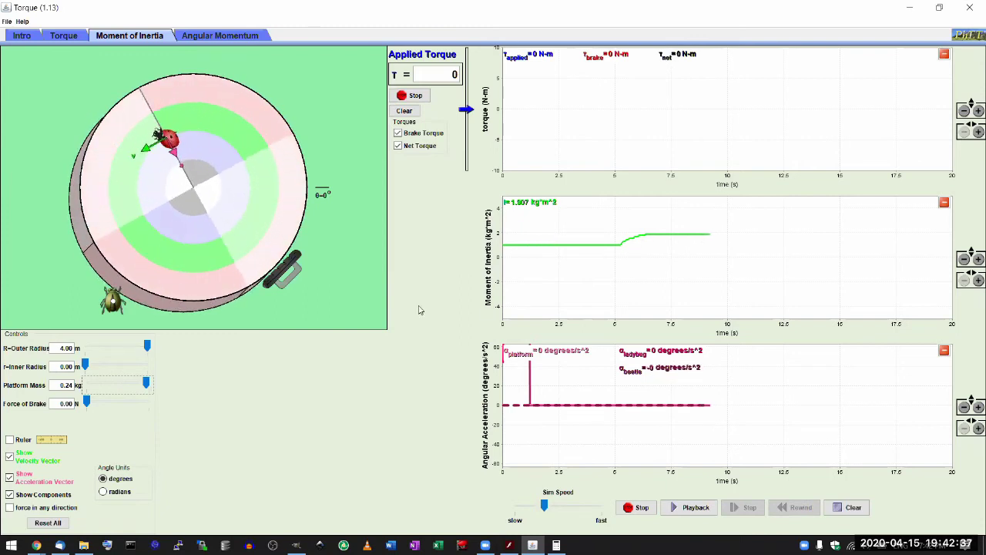
drag(147, 383, 116, 385)
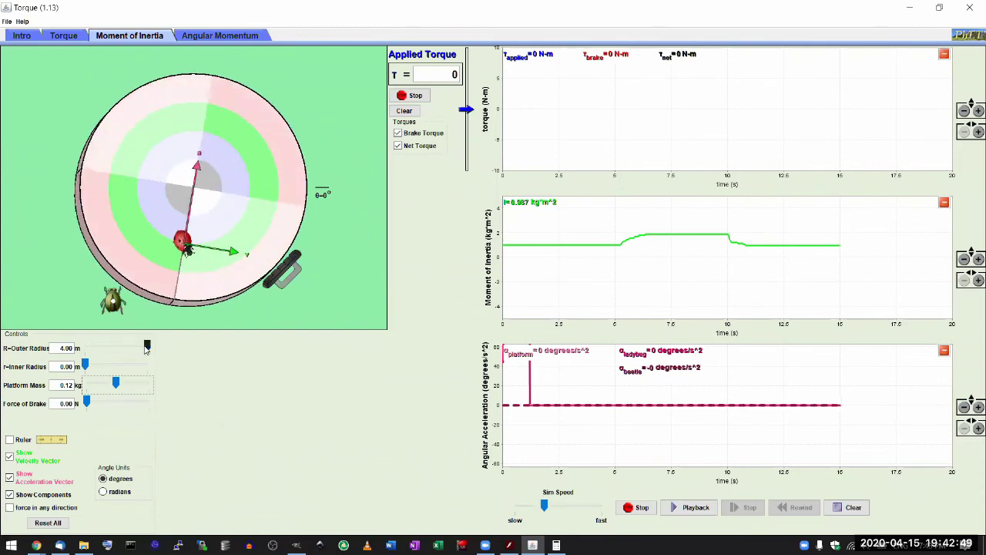
drag(146, 348, 100, 378)
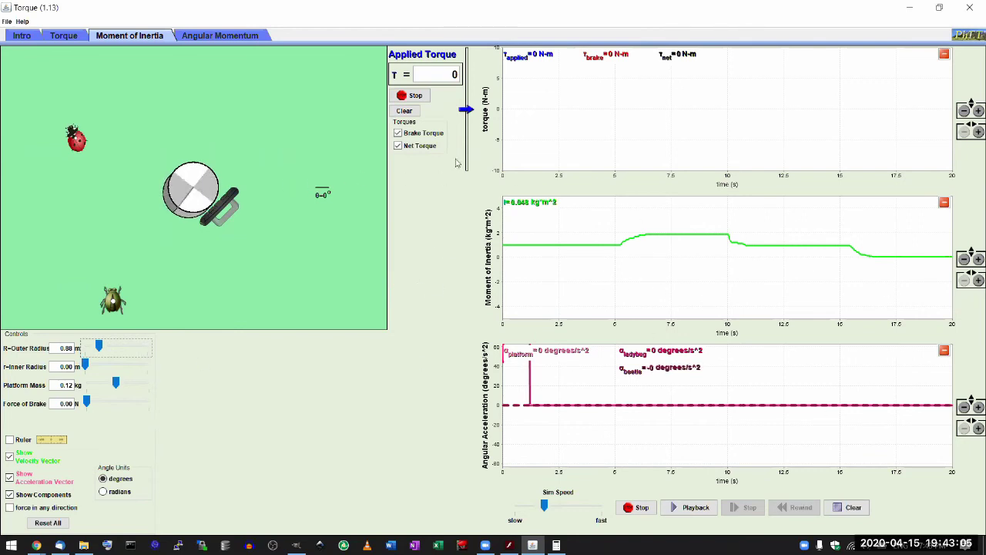
drag(106, 346, 147, 347)
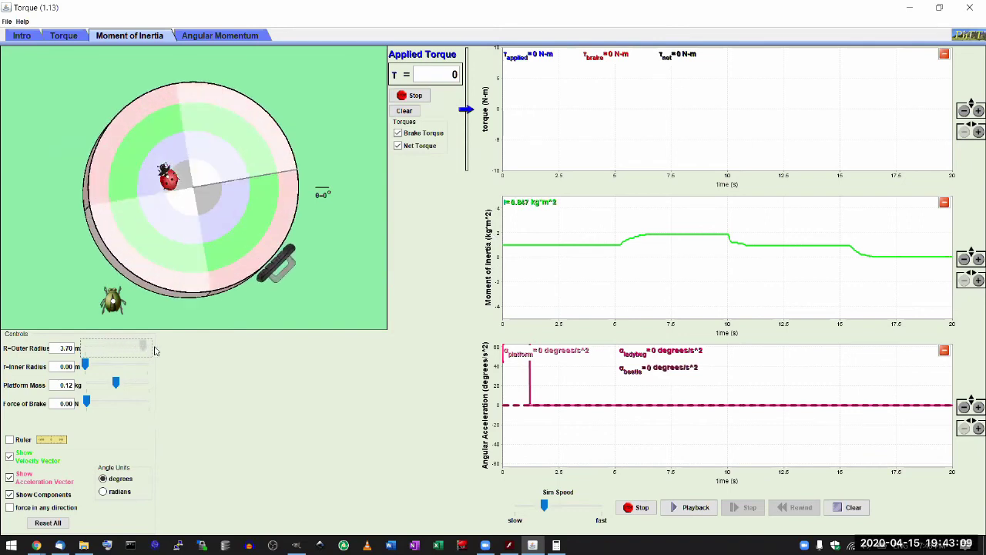
Set the platform's inner radius to 3.34 m, and stop the run and reset all settings.
drag(84, 363, 137, 361)
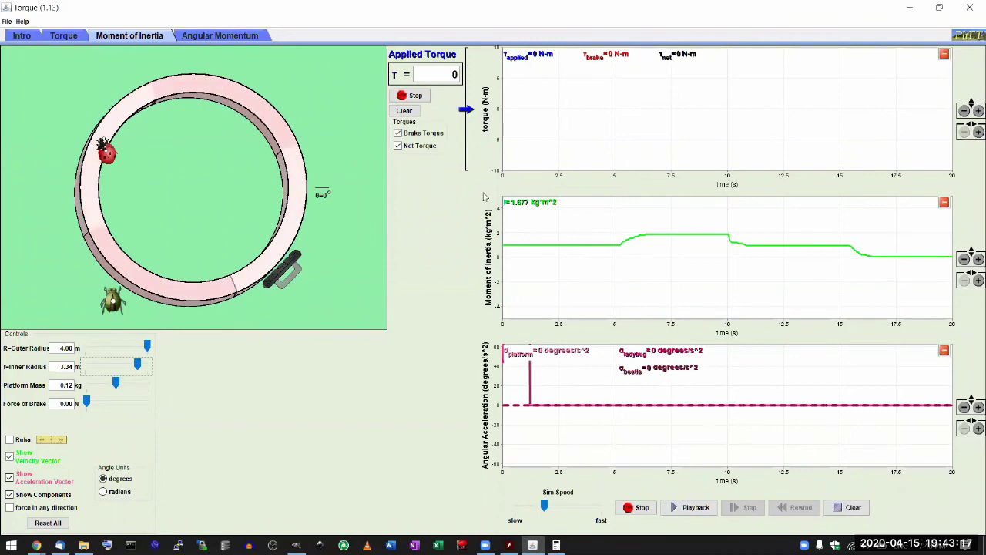
click(636, 507)
click(65, 523)
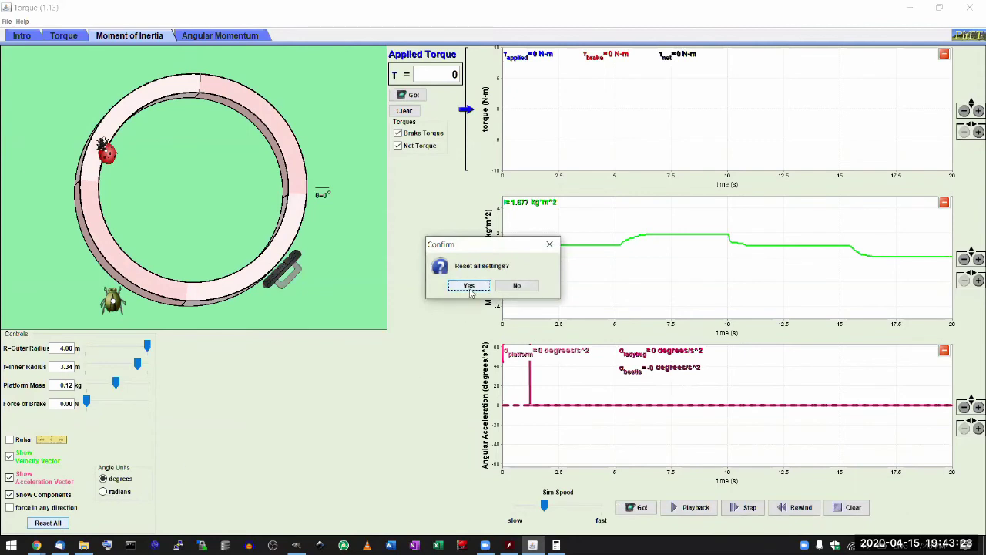
click(469, 286)
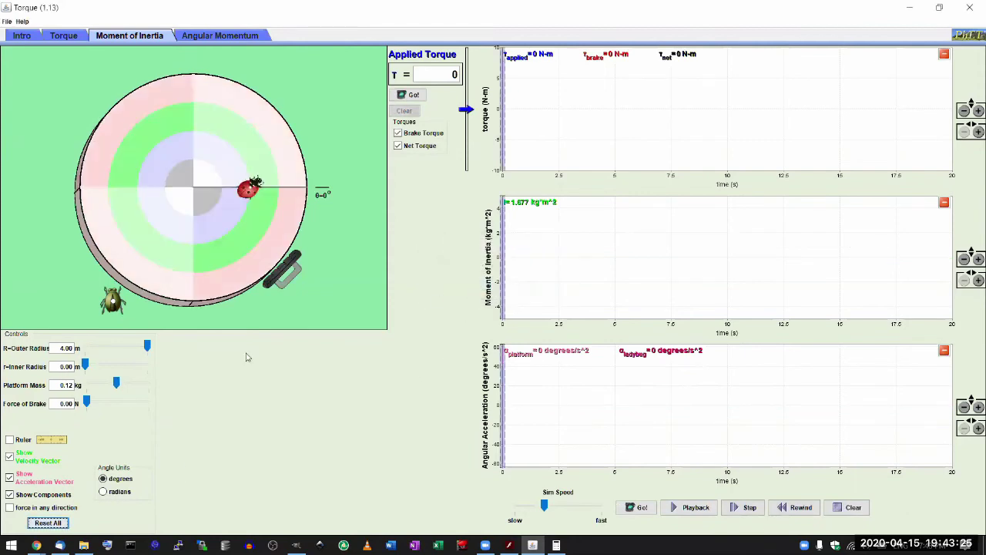
Open the Angular Momentum view, spin the platform by hand at about 130 degrees/s and pause the run.
click(235, 38)
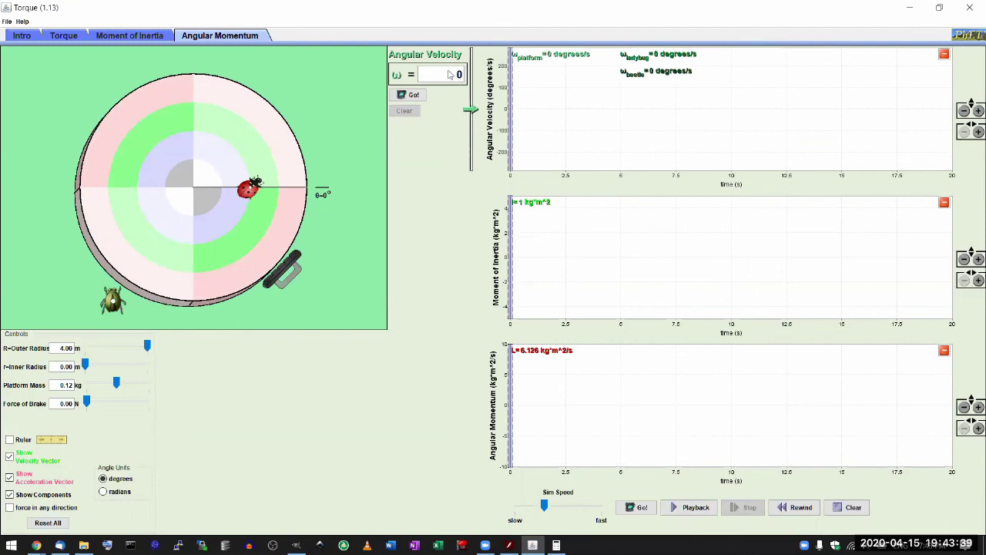
mouse_move(158, 283)
mouse_down()
mouse_move(182, 288)
mouse_move(176, 284)
mouse_up()
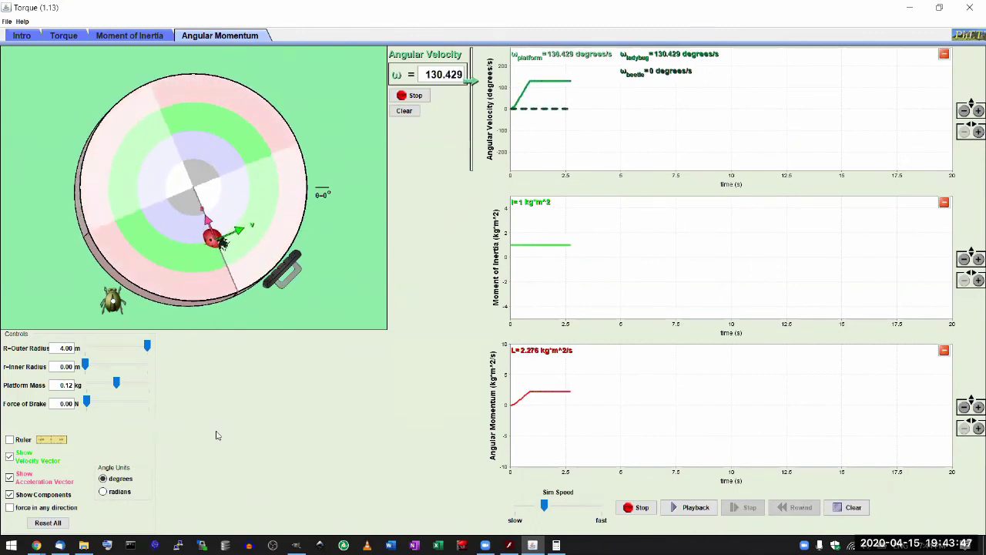
click(636, 507)
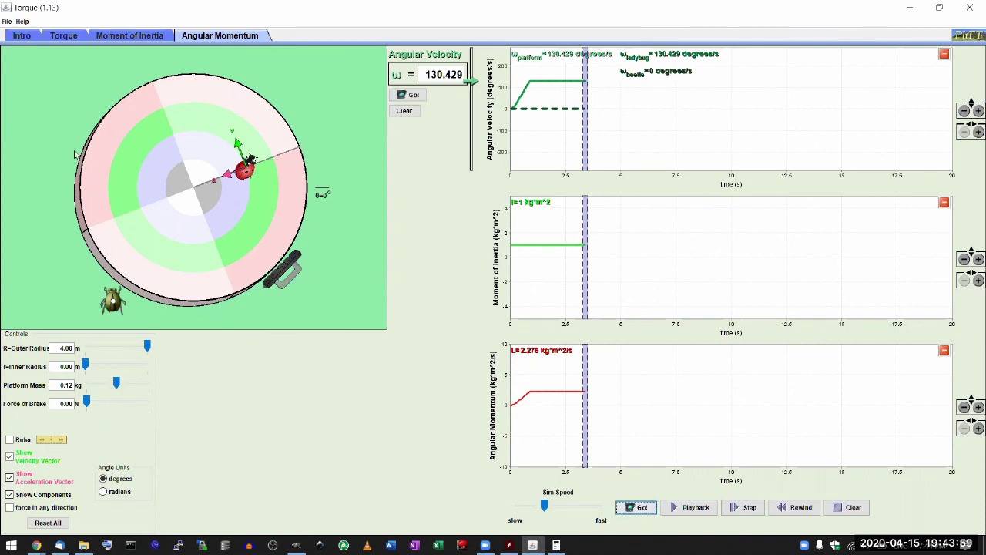
Resume the run, increase the platform's inner radius to 2.59 m and pause it.
click(635, 510)
drag(85, 370, 129, 368)
click(630, 508)
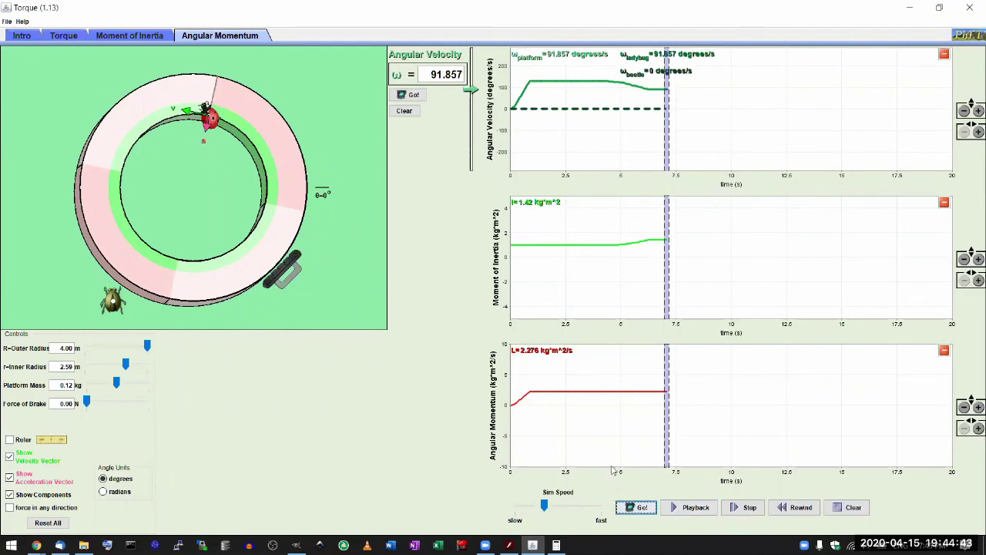
Continue the run, widen the platform's inner radius to 3.80 m and pause again.
click(635, 508)
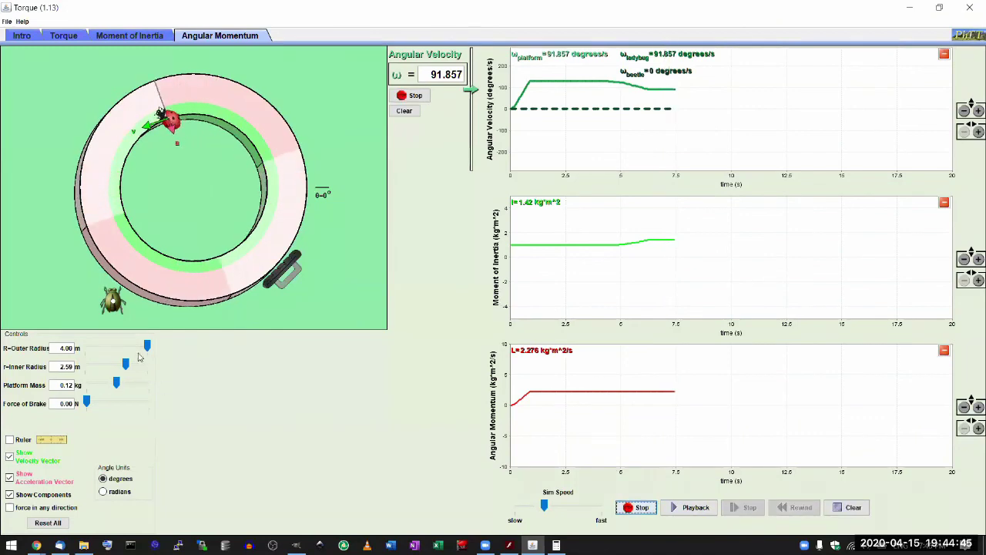
drag(128, 364, 144, 364)
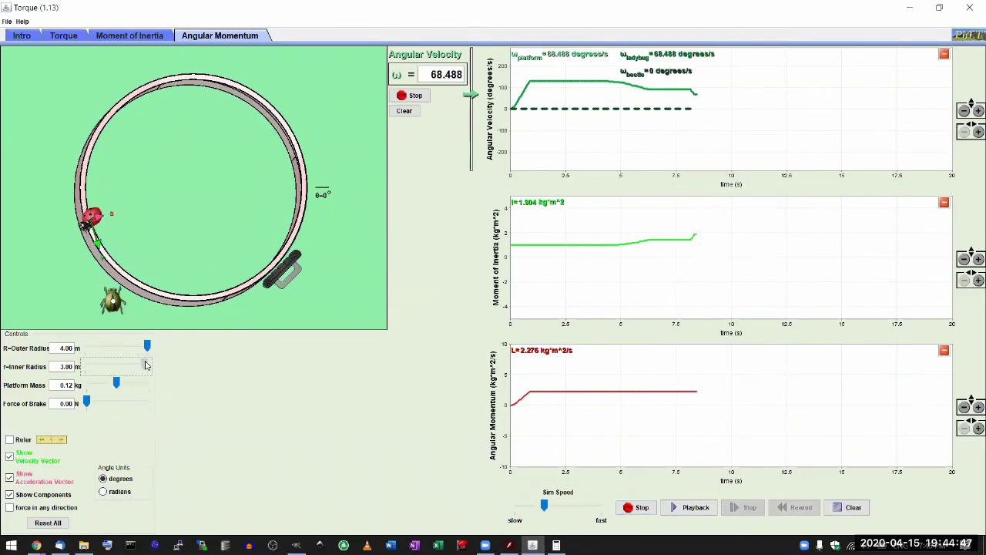
click(641, 508)
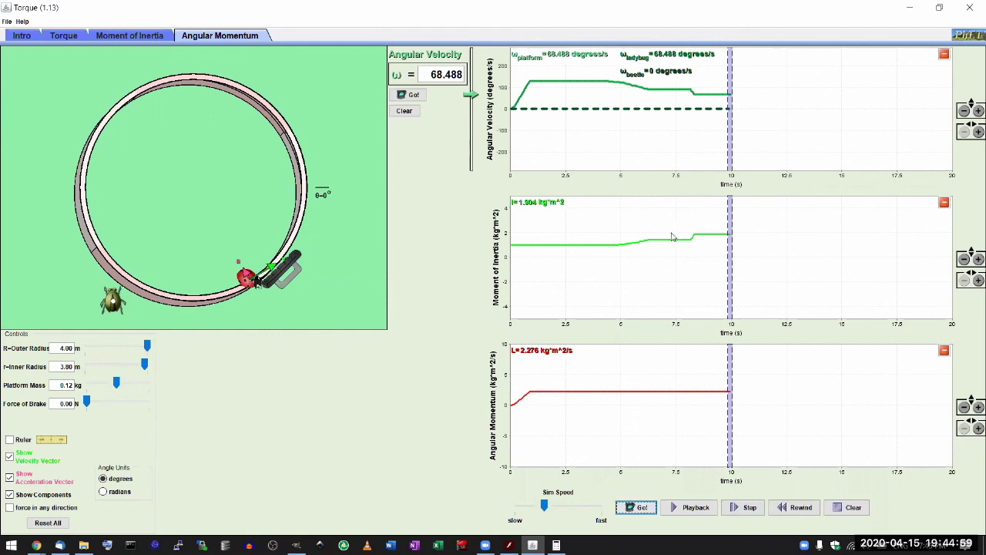
With the run resumed, return the inner radius to 0.00 m, reduce the outer radius to 2.10 m and pause the run.
click(636, 508)
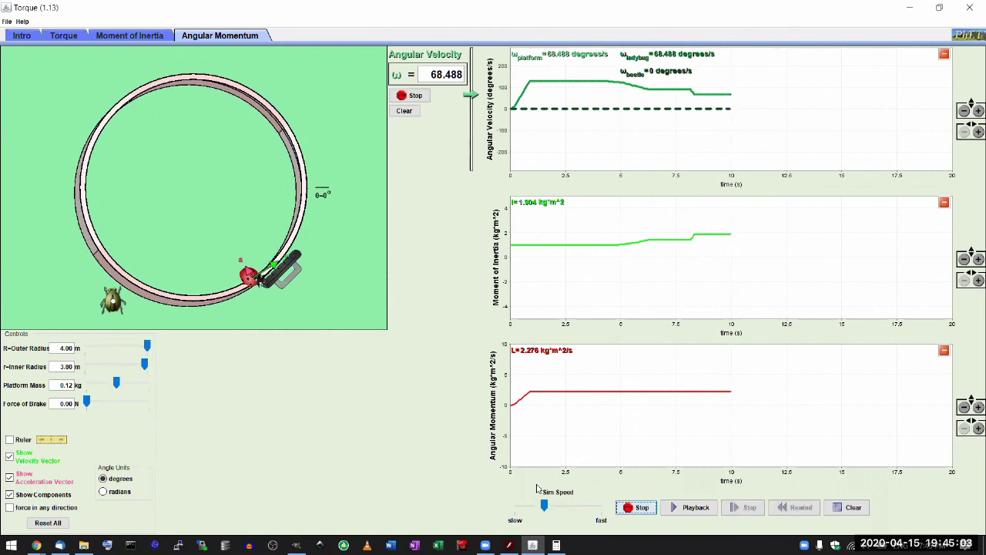
drag(149, 369, 85, 369)
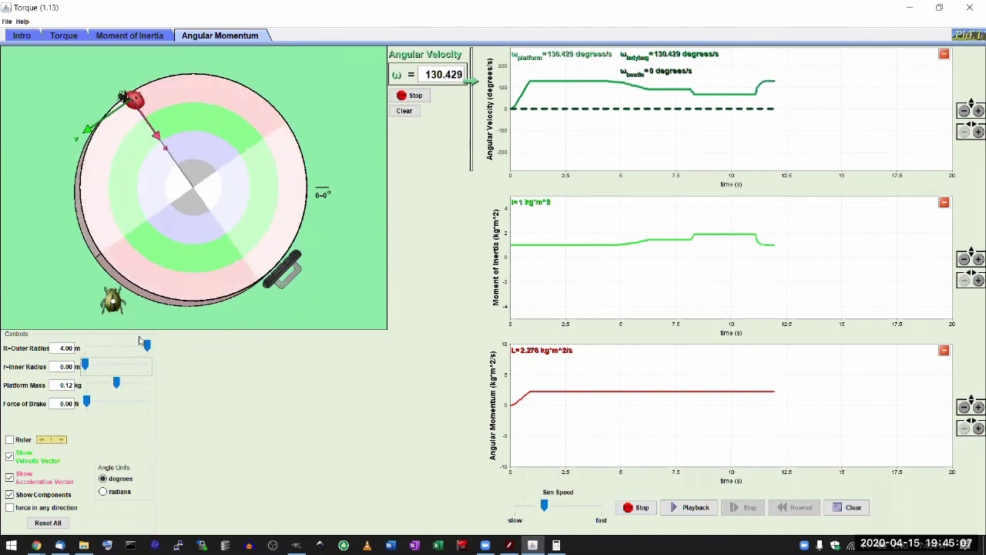
drag(147, 347, 117, 349)
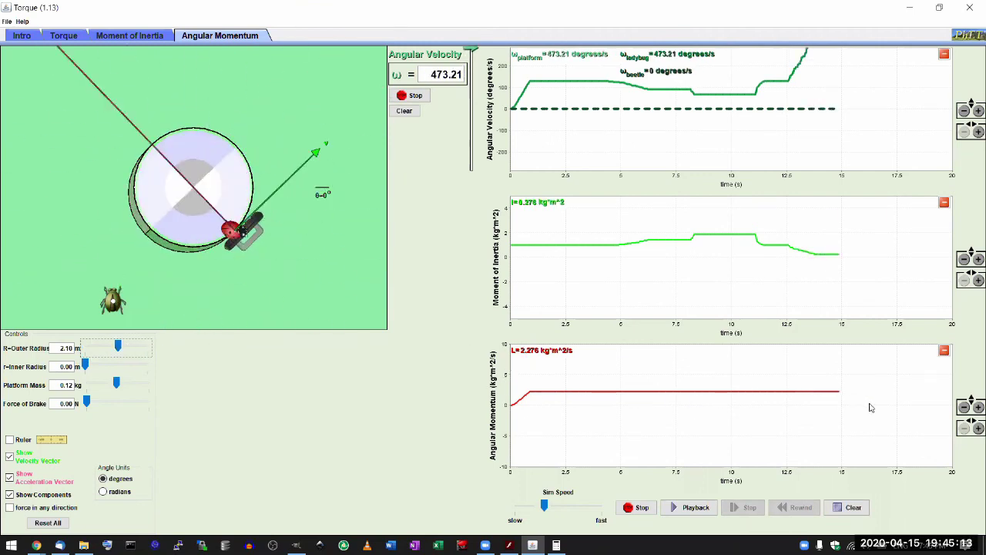
click(639, 509)
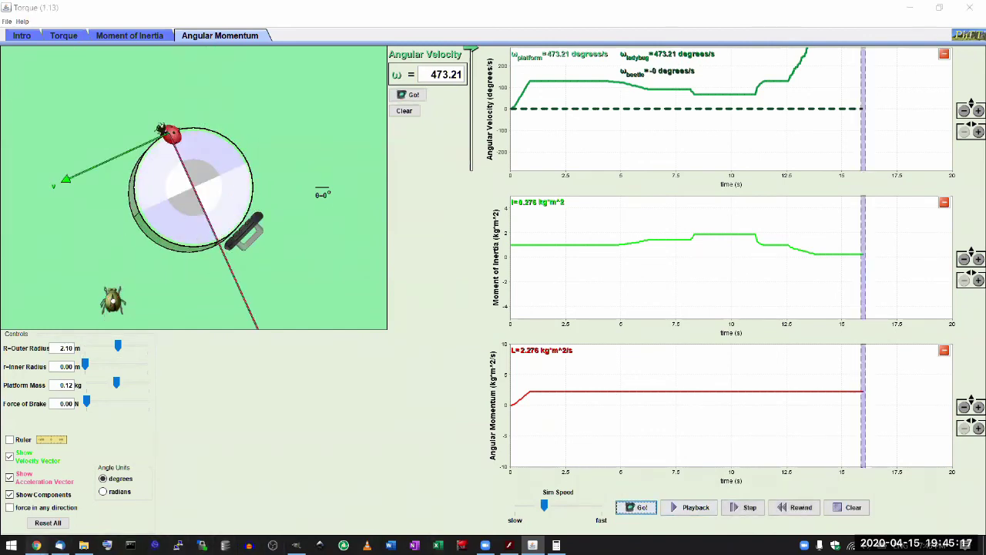
Switch to the manual in Chrome and highlight the passages on increasing mass, changing radius and decreasing mass under Investigation Option 3.
click(66, 500)
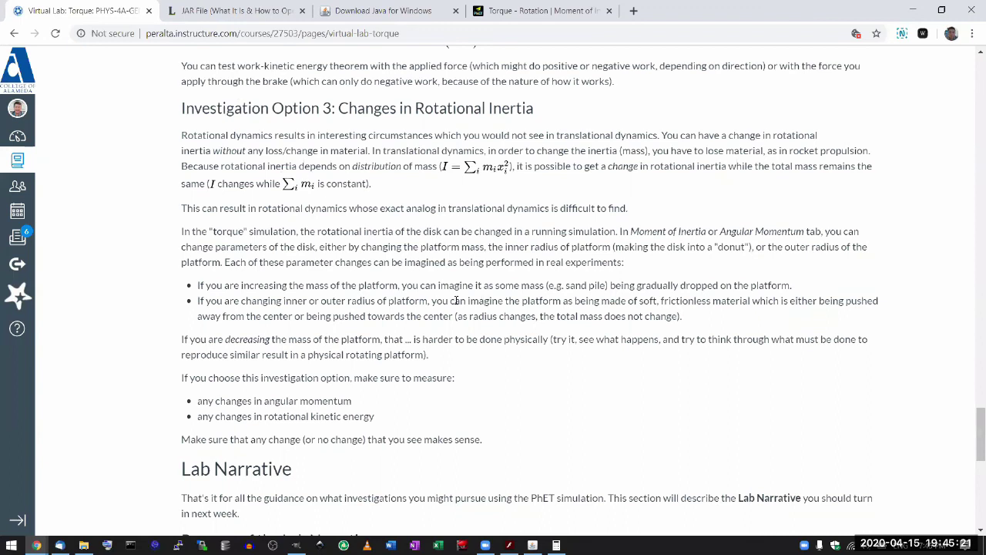
scroll(365, 279, down, 1)
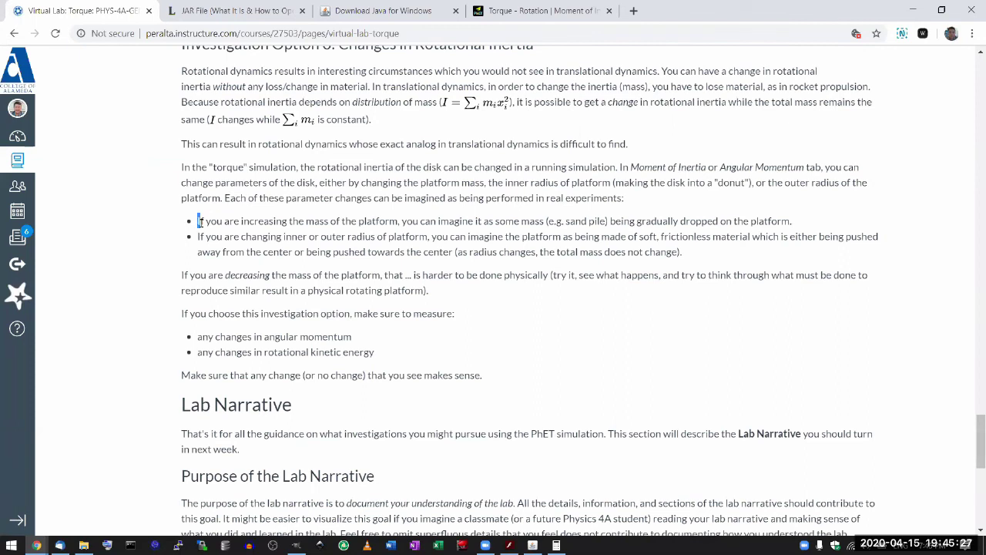
drag(198, 221, 707, 258)
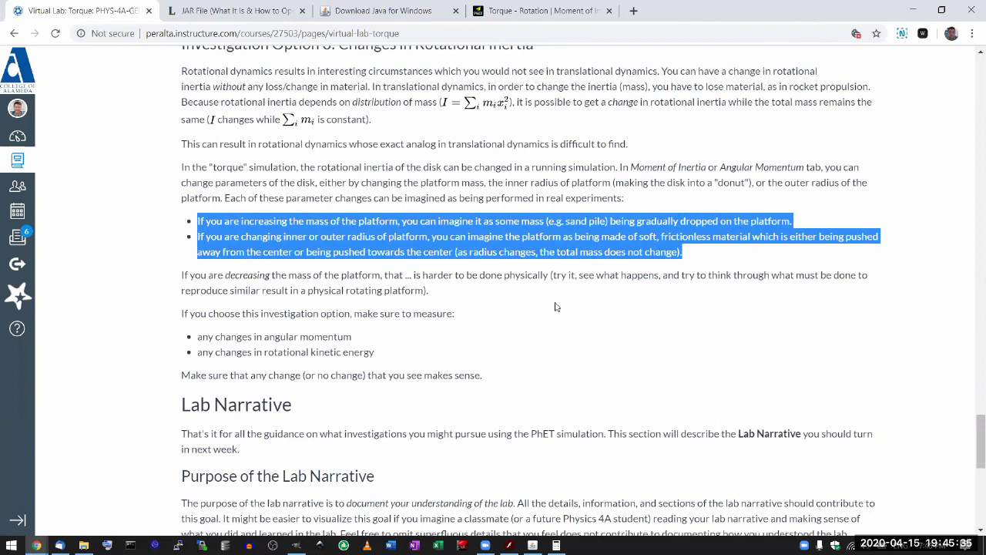
scroll(462, 330, down, 1)
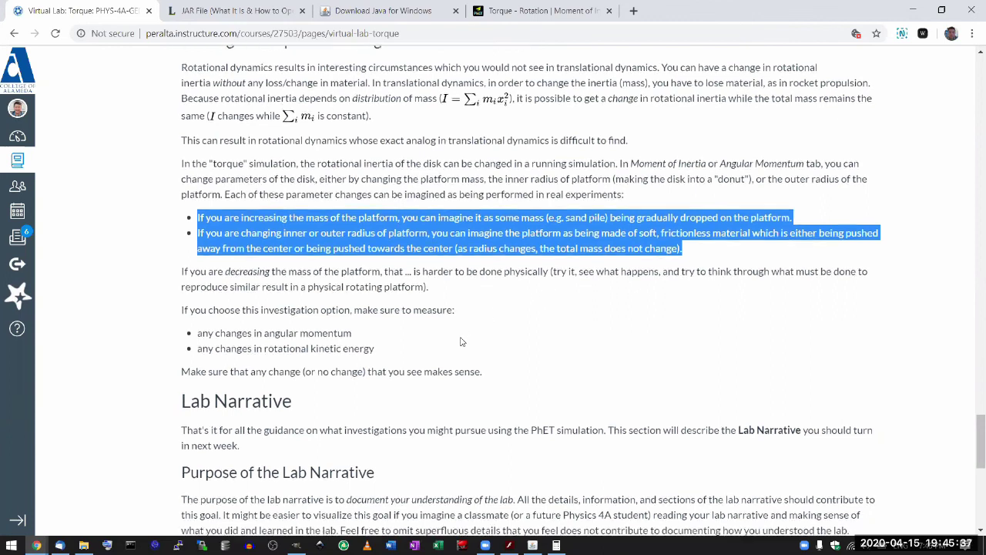
click(372, 288)
drag(371, 288, 175, 273)
click(374, 289)
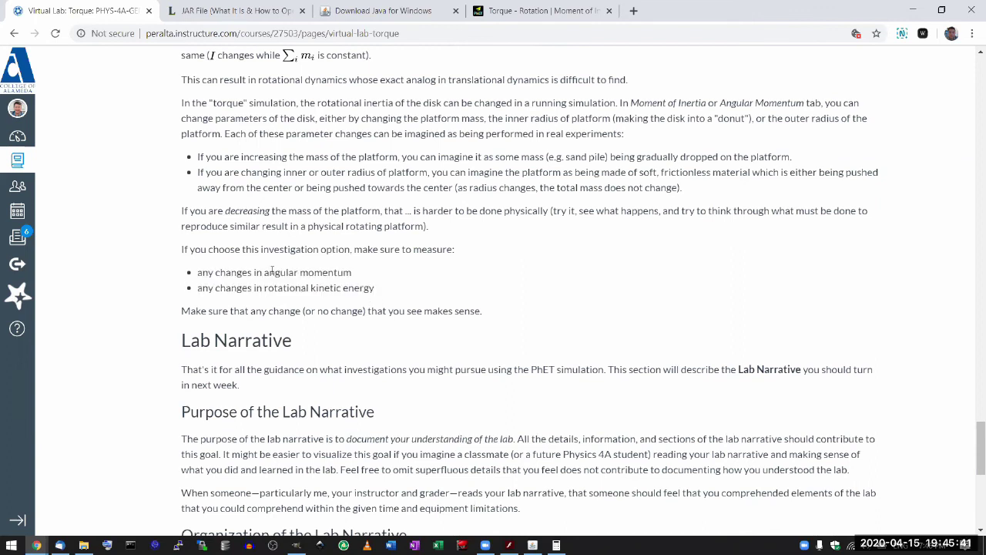
Highlight the angular momentum item among the quantities to measure and switch back to the Torque simulation.
drag(323, 272, 391, 279)
click(391, 278)
key(alt+Tab)
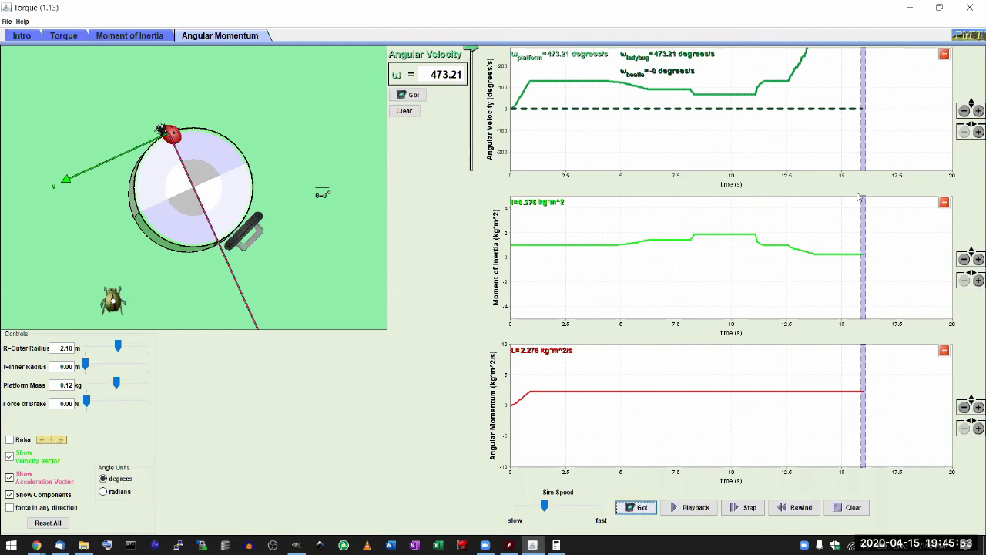
Compare the recorded run at about 10 s and 14 s on the plots, switching the angle units to radians.
drag(862, 222, 730, 234)
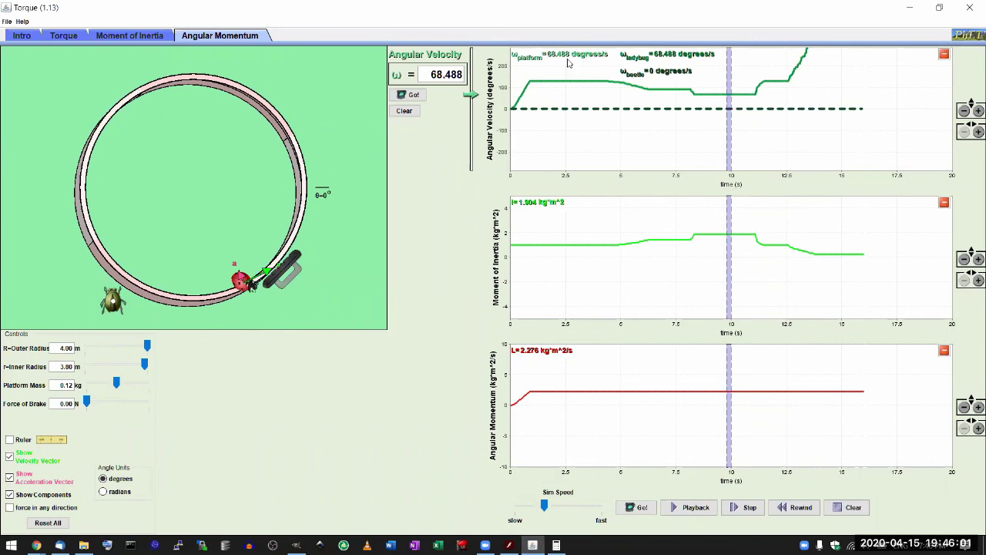
click(120, 492)
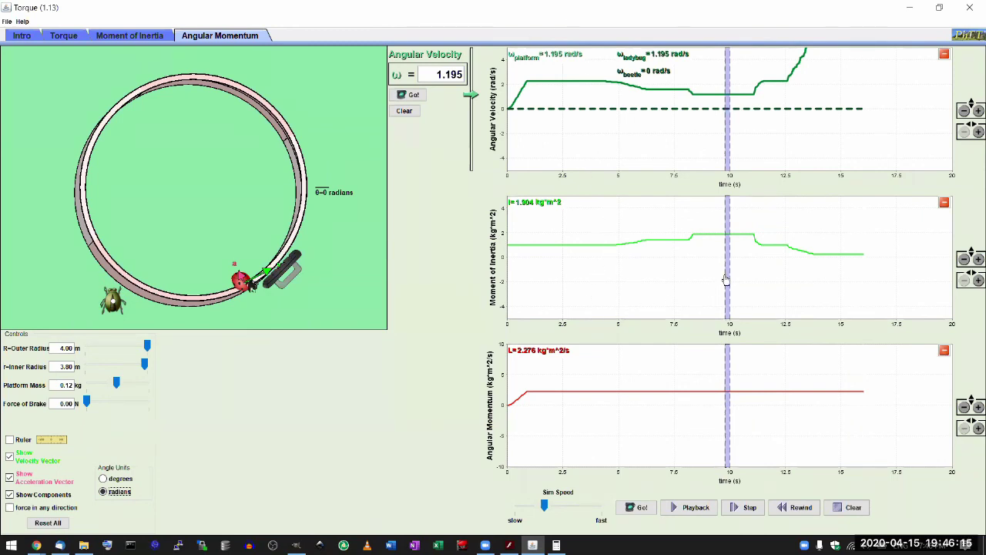
drag(726, 280, 815, 244)
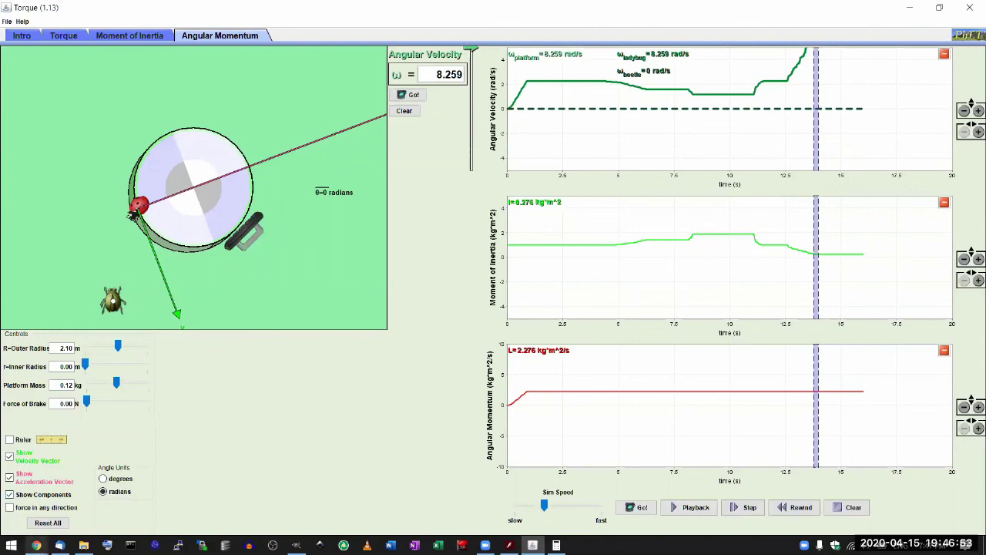
Switch to the lab manual in Chrome and highlight the bullet on changing the platform's inner or outer radius.
mouse_move(36, 545)
click(66, 498)
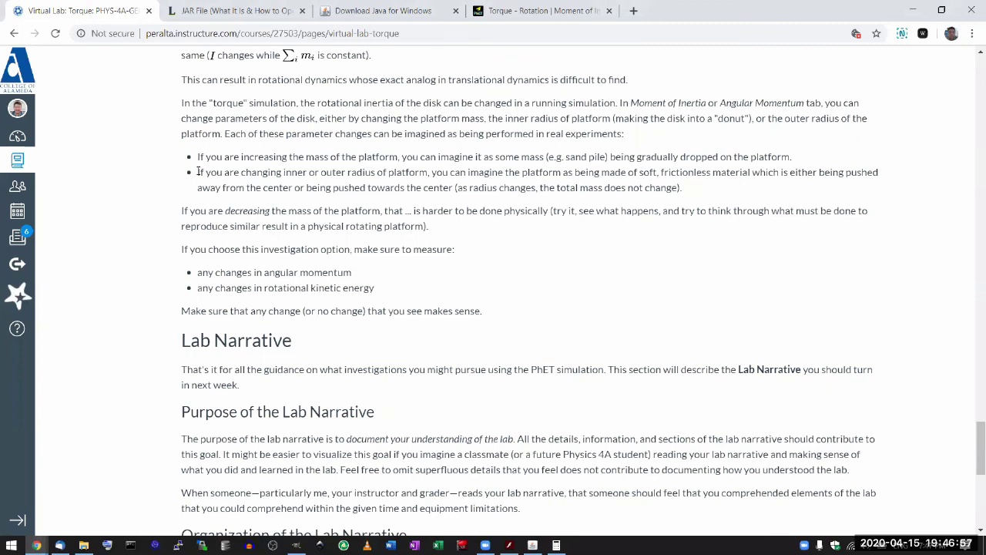
drag(198, 171, 636, 157)
drag(791, 158, 836, 196)
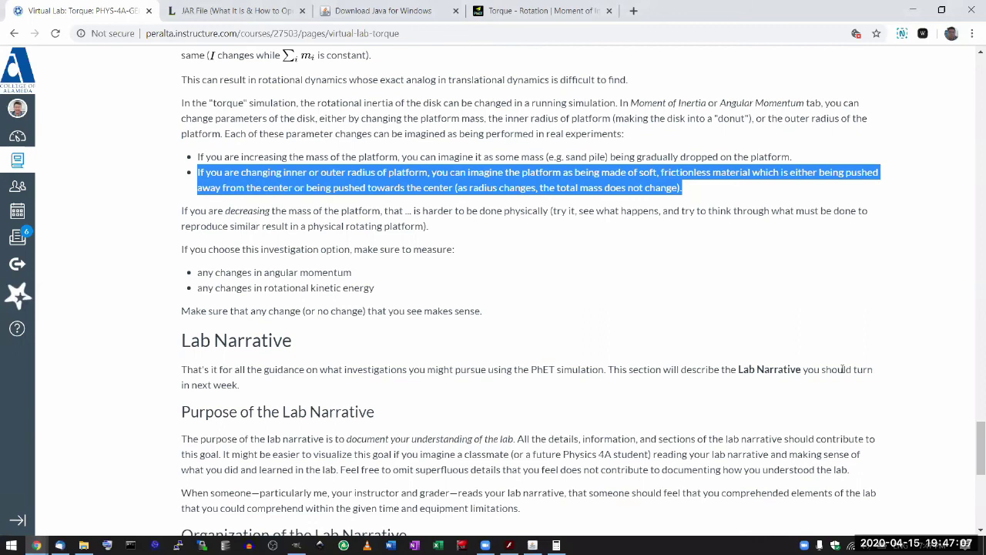
click(521, 346)
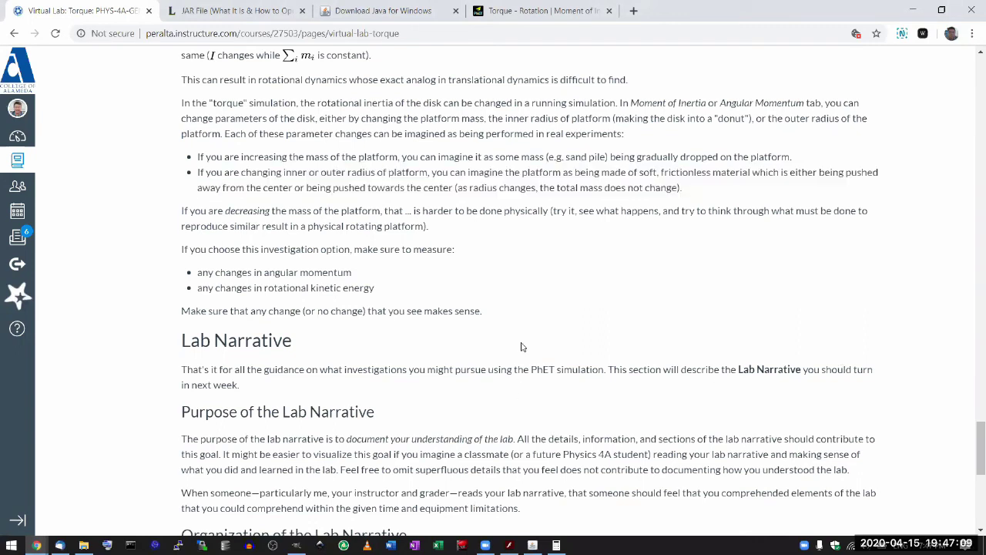
Search the manual page for "overview" and go through the matches to the one in the calibration paragraph.
key(ctrl+f)
text(o)
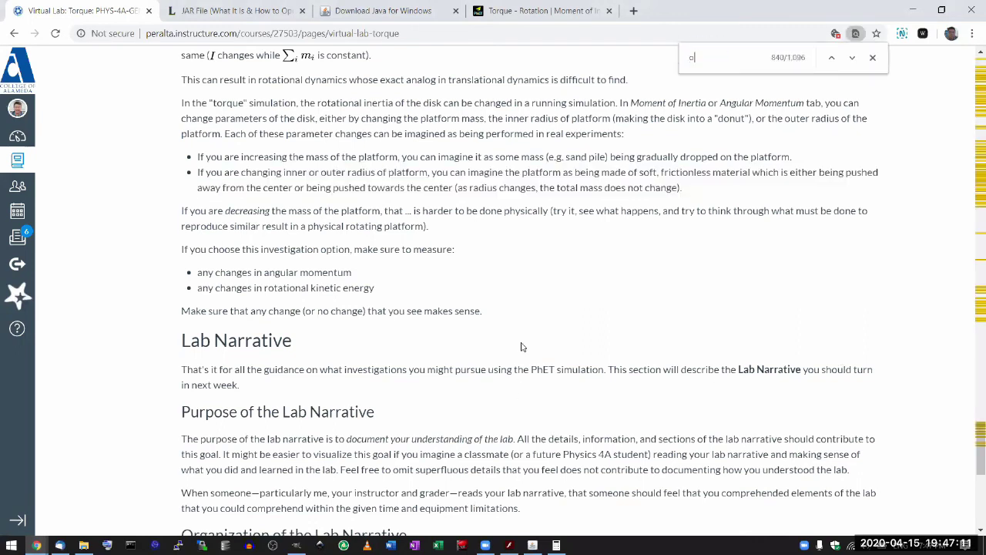
text(verview)
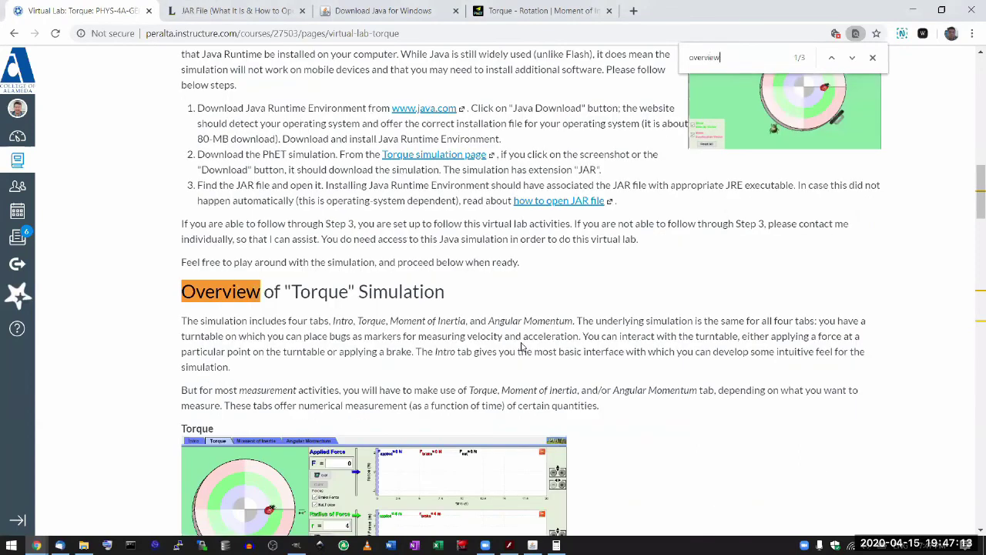
key(Return)
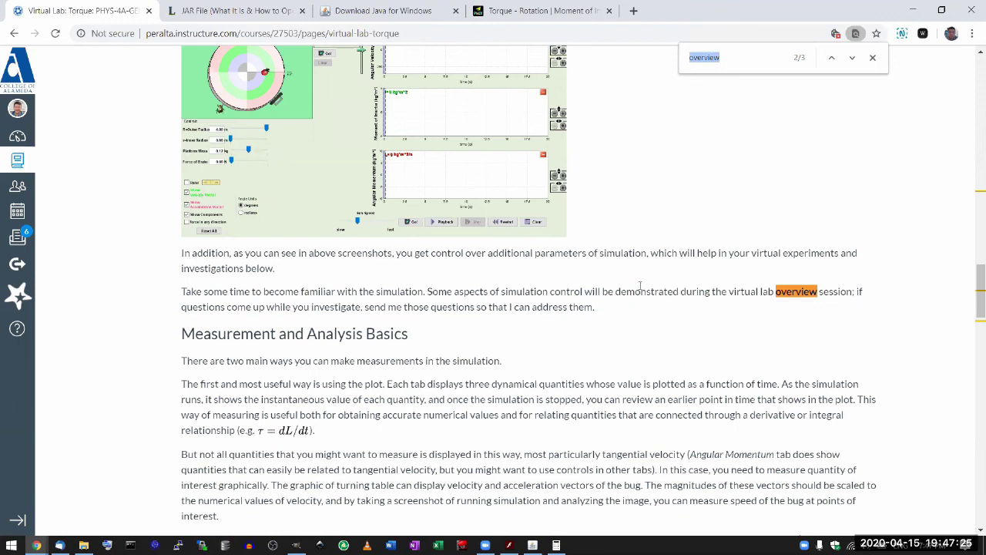
key(Return)
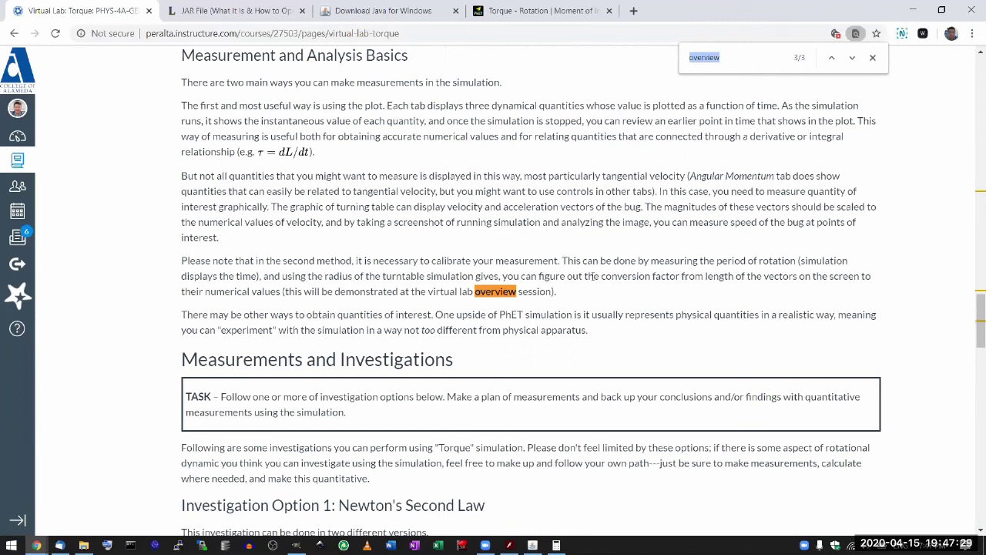
Highlight the paragraph on calibrating vector measurements, close the page search and switch back to the Torque simulation.
drag(581, 301, 182, 261)
click(183, 262)
click(872, 57)
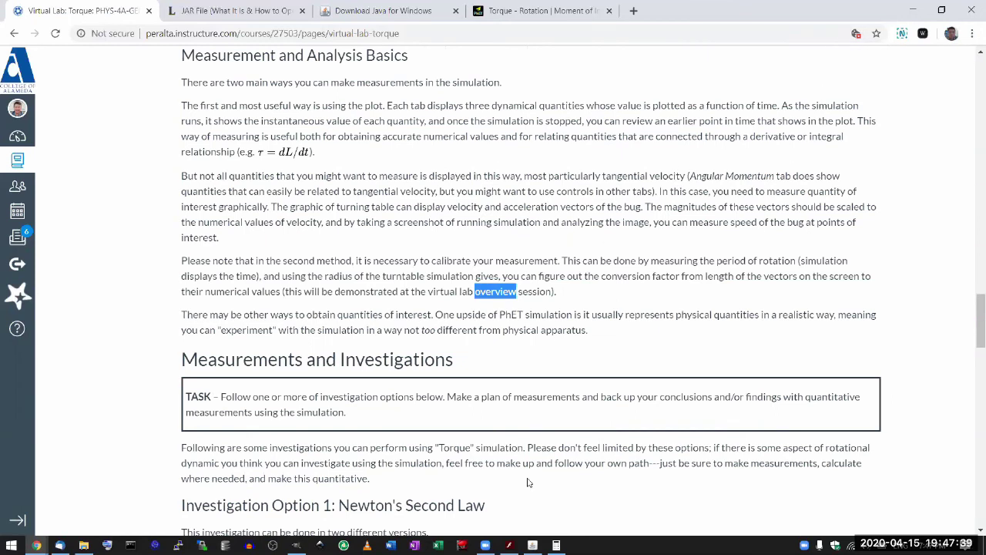
click(533, 544)
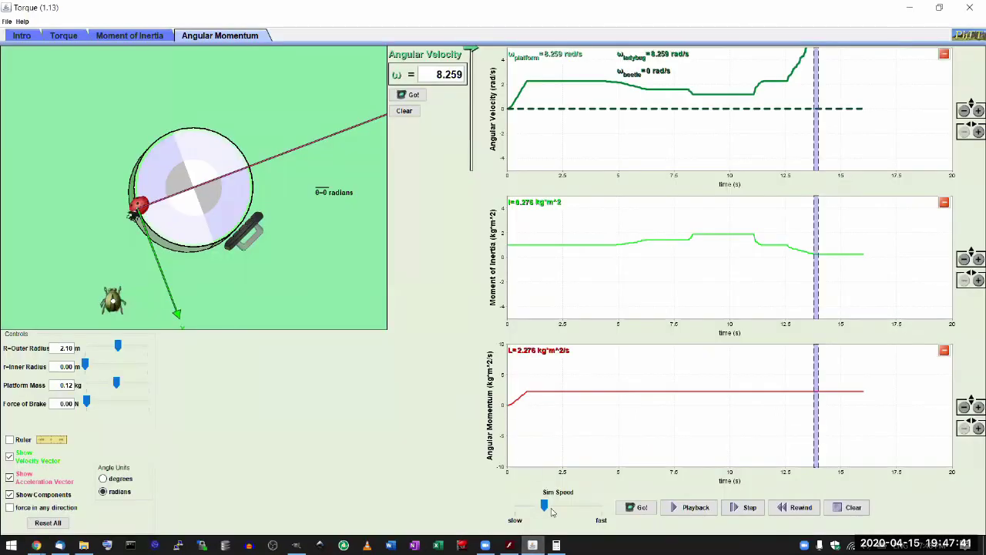